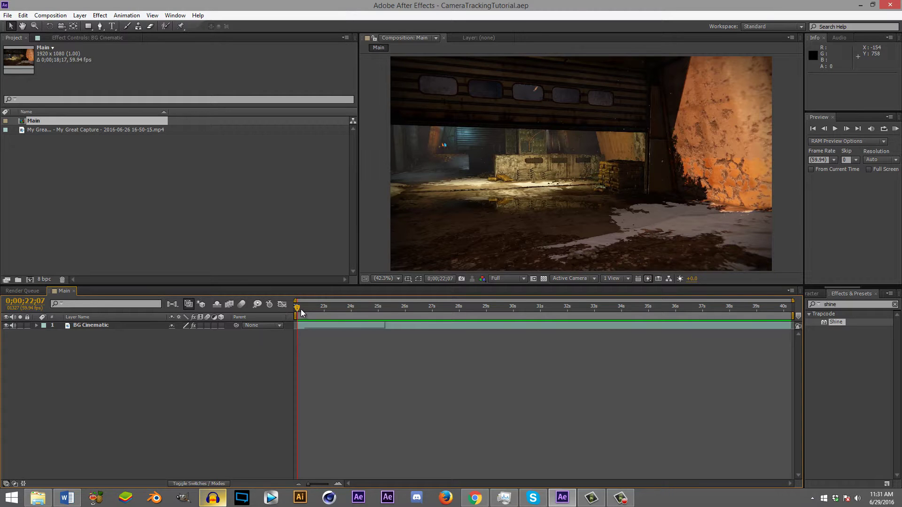
Step: Select the BG Cinematic layer and show the camera tracking controls for it
{"action": "left_click_drag", "start_coordinate": [300, 309], "coordinate": [503, 293]}
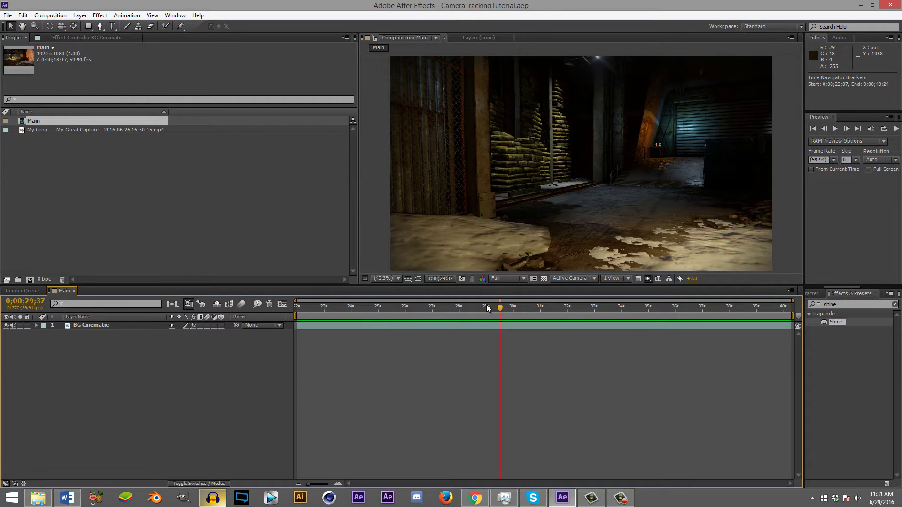
{"action": "left_click_drag", "start_coordinate": [487, 307], "coordinate": [288, 303]}
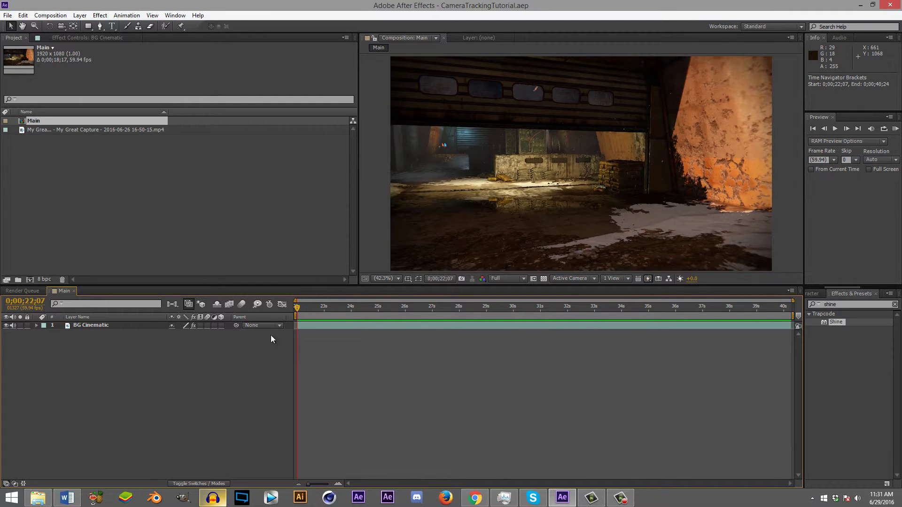
{"action": "left_click", "coordinate": [108, 326]}
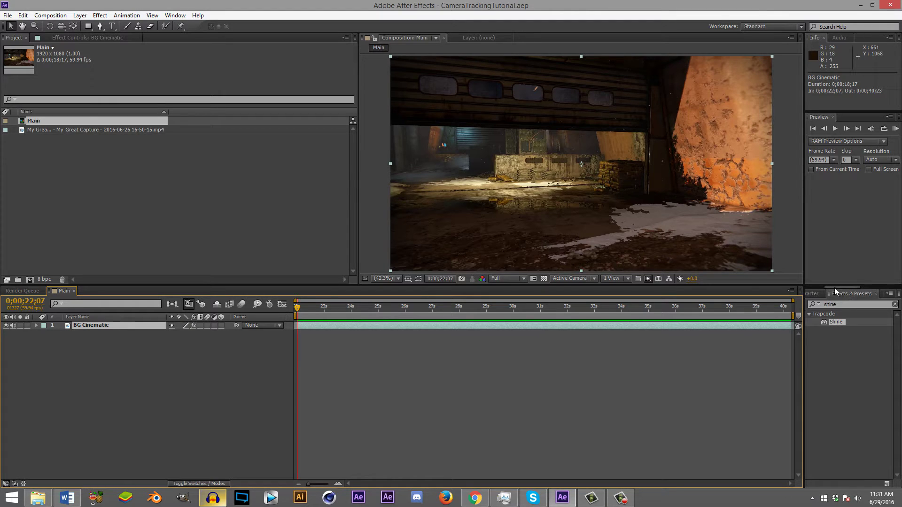
{"action": "left_click_drag", "start_coordinate": [834, 287], "coordinate": [824, 287]}
{"action": "left_click", "coordinate": [830, 292]}
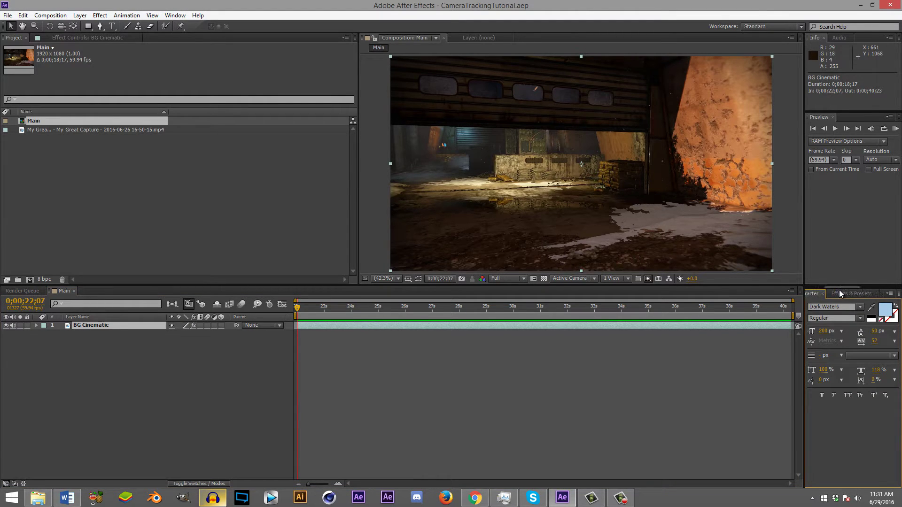
{"action": "left_click", "coordinate": [839, 291]}
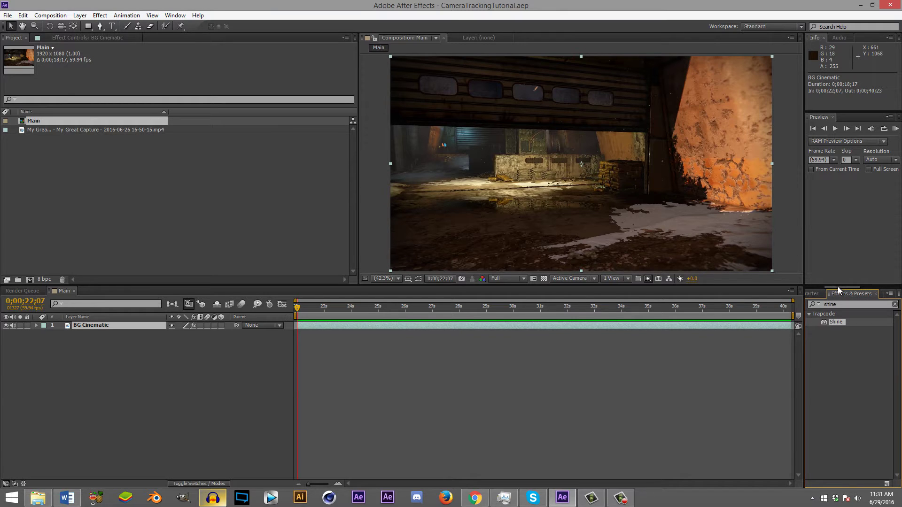
{"action": "left_click", "coordinate": [852, 293]}
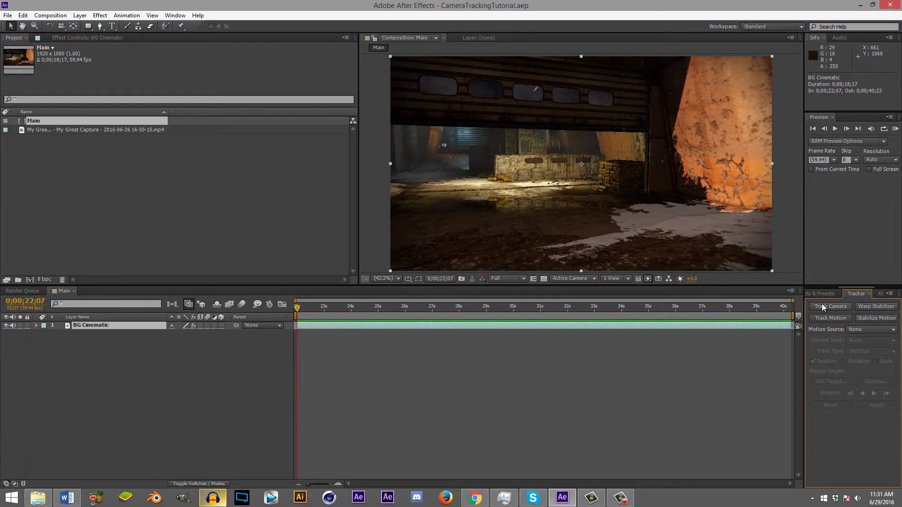
{"action": "left_click", "coordinate": [175, 15]}
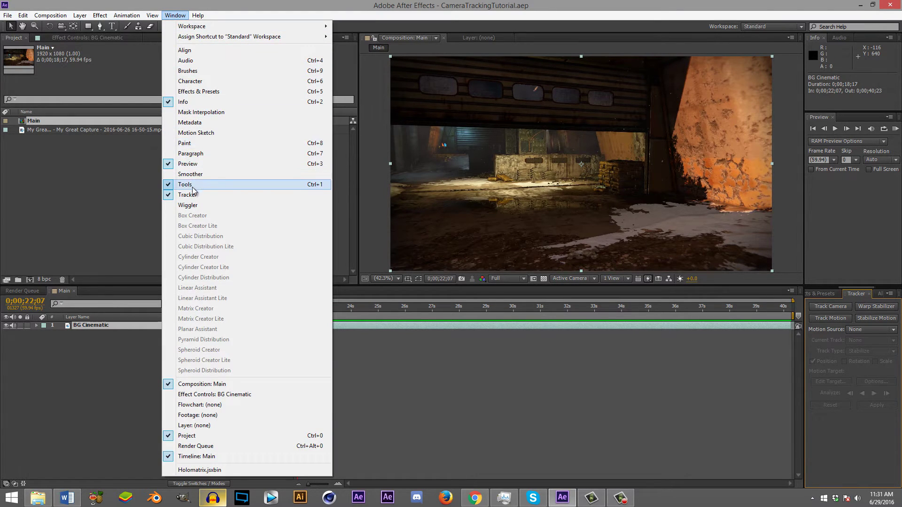
{"action": "left_click", "coordinate": [851, 295]}
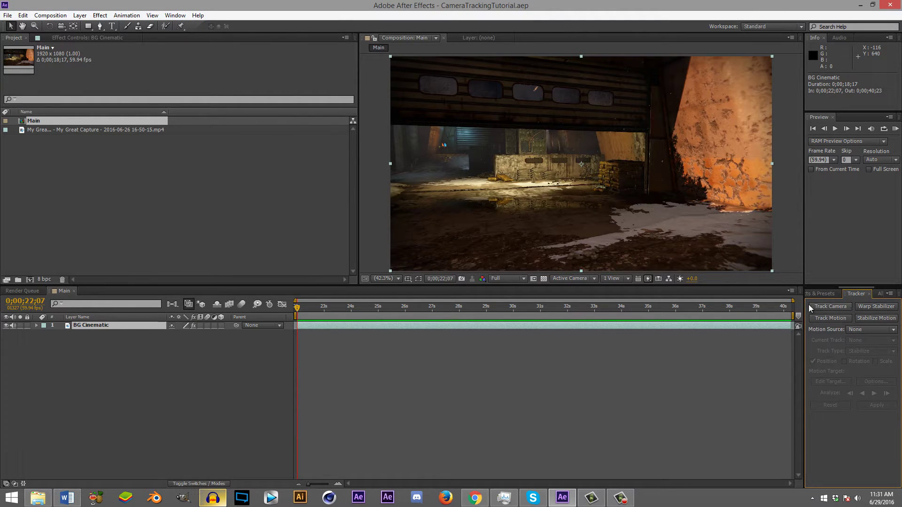
Step: Select the 3D Camera Tracker effect on BG Cinematic to display its solved track points
{"action": "left_click", "coordinate": [91, 40]}
{"action": "left_click", "coordinate": [45, 56]}
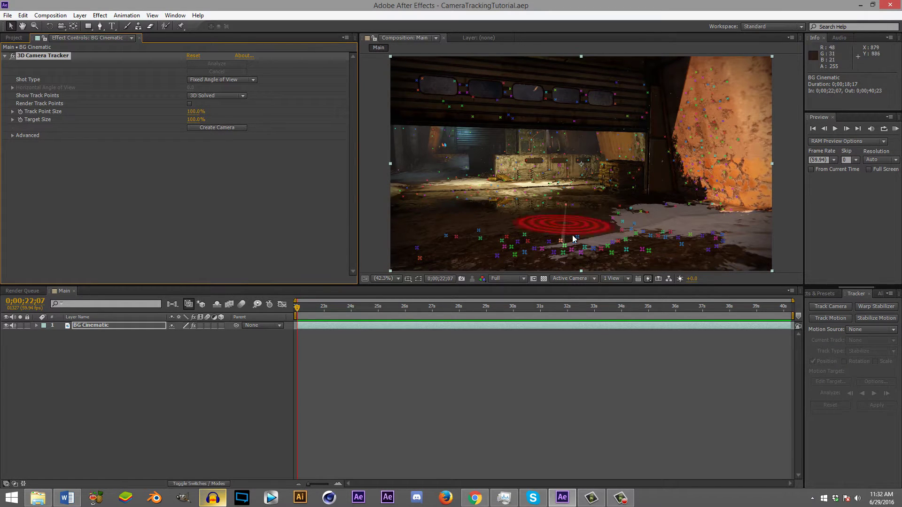
Step: Try to create a text layer and camera from the foreground floor track points at 0;00;22;07, and undo it
{"action": "left_click", "coordinate": [587, 243]}
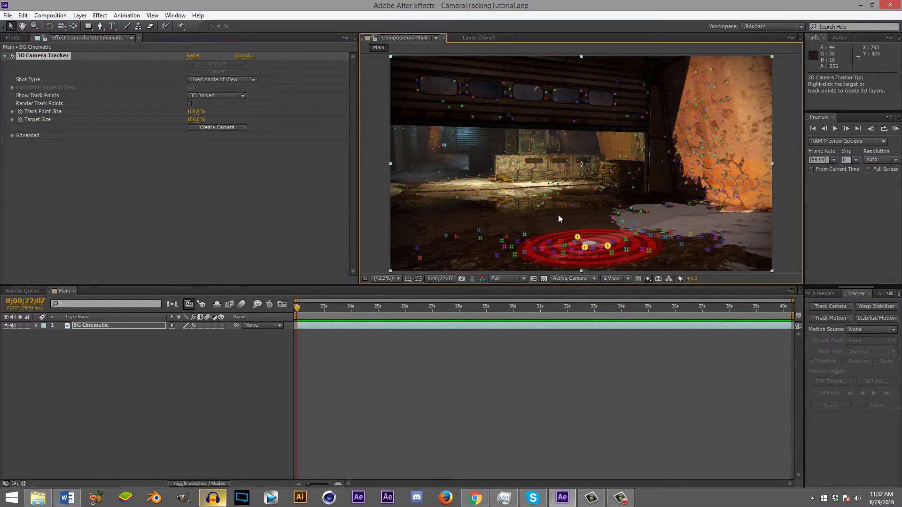
{"action": "right_click", "coordinate": [578, 239]}
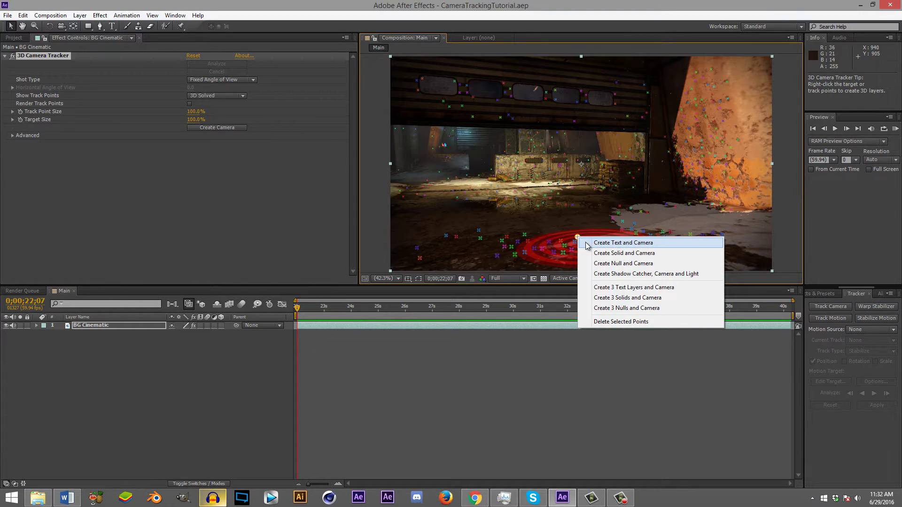
{"action": "left_click", "coordinate": [587, 242]}
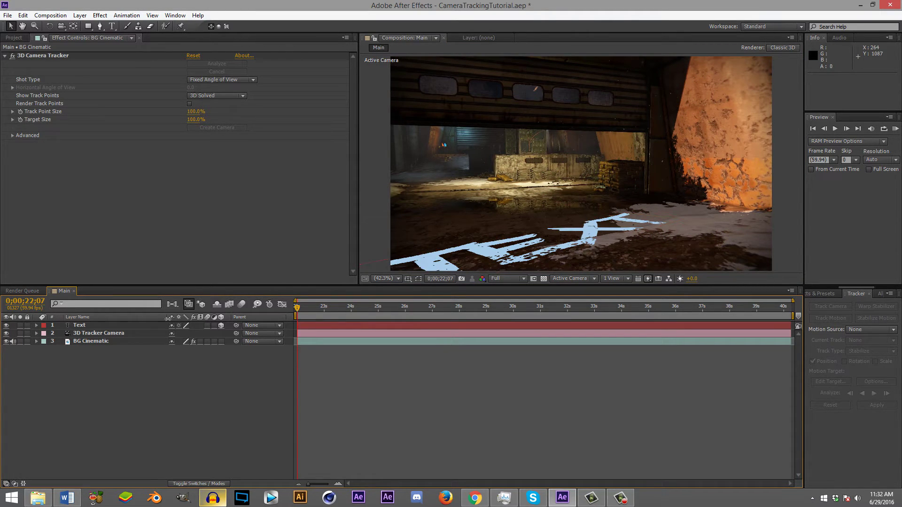
{"action": "left_click", "coordinate": [86, 324]}
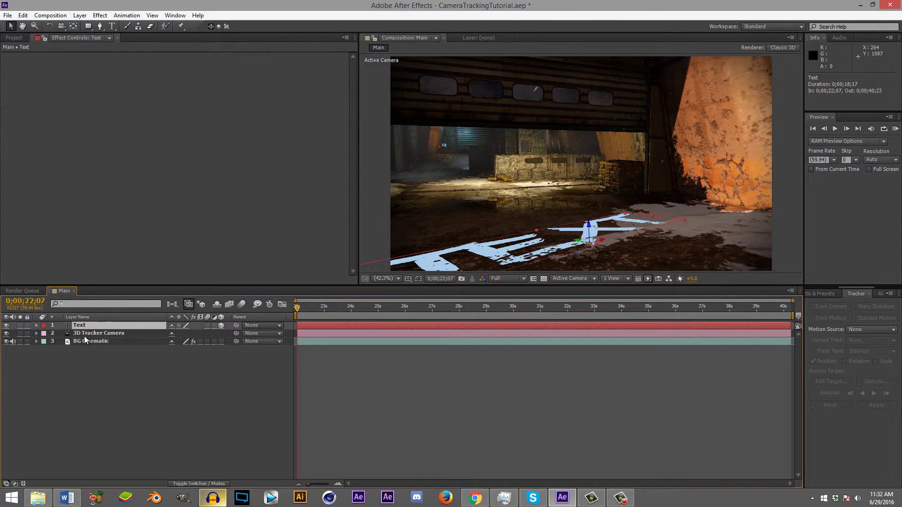
{"action": "key", "text": "ctrl+z"}
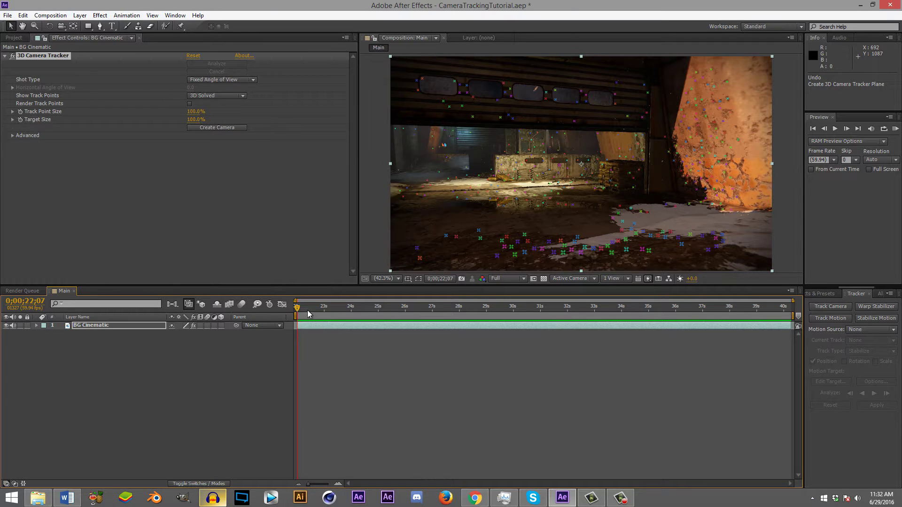
Step: At 0;00;24;02, create a text layer and camera from three track points on the floor in front of the doorway
{"action": "left_click_drag", "start_coordinate": [309, 314], "coordinate": [365, 310]}
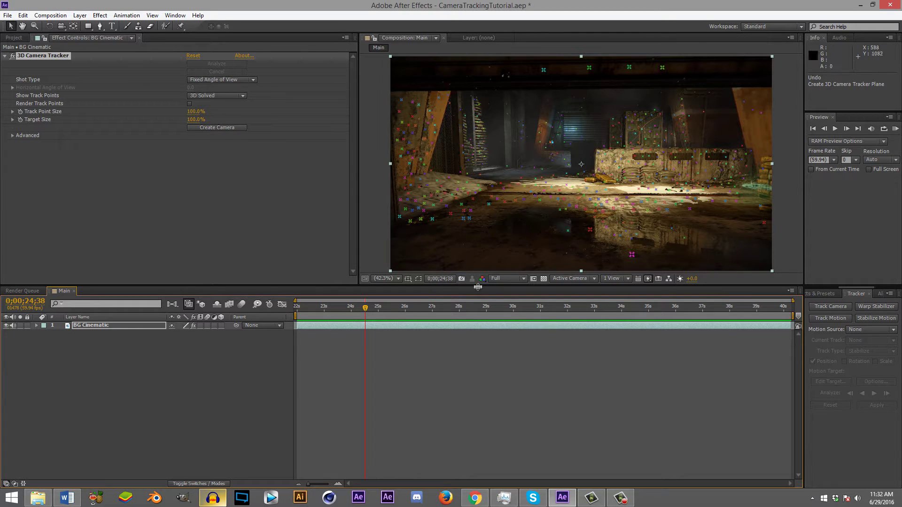
{"action": "left_click", "coordinate": [348, 308]}
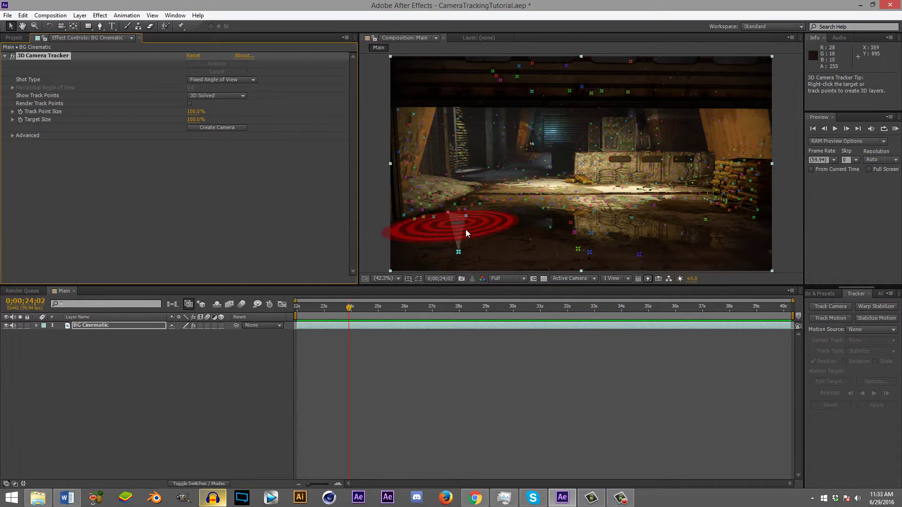
{"action": "left_click", "coordinate": [495, 221]}
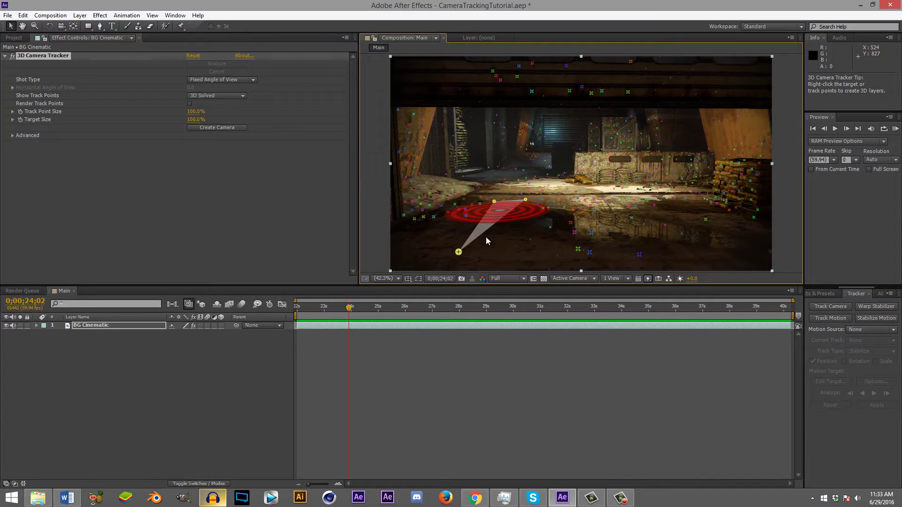
{"action": "right_click", "coordinate": [458, 253]}
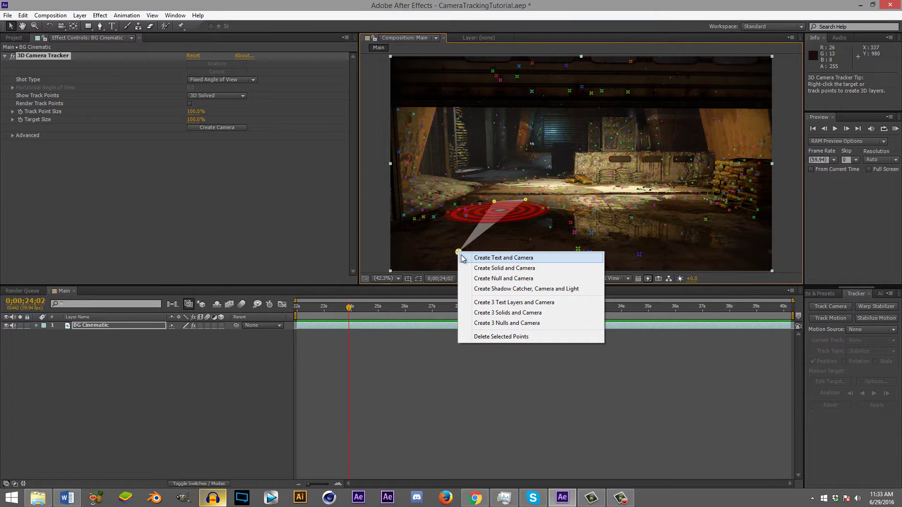
{"action": "left_click", "coordinate": [462, 258]}
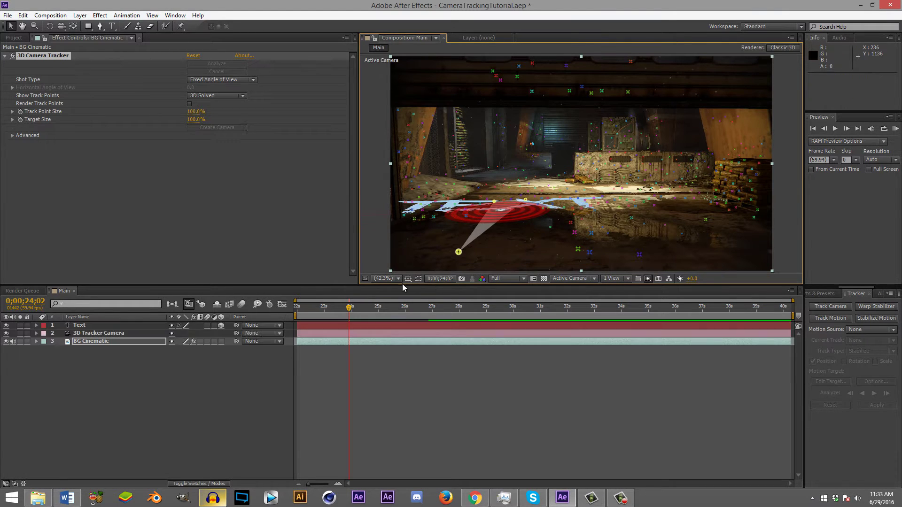
Step: Stand the text layer upright by setting its X Rotation to 90° and Y Rotation to 1°
{"action": "left_click", "coordinate": [101, 326]}
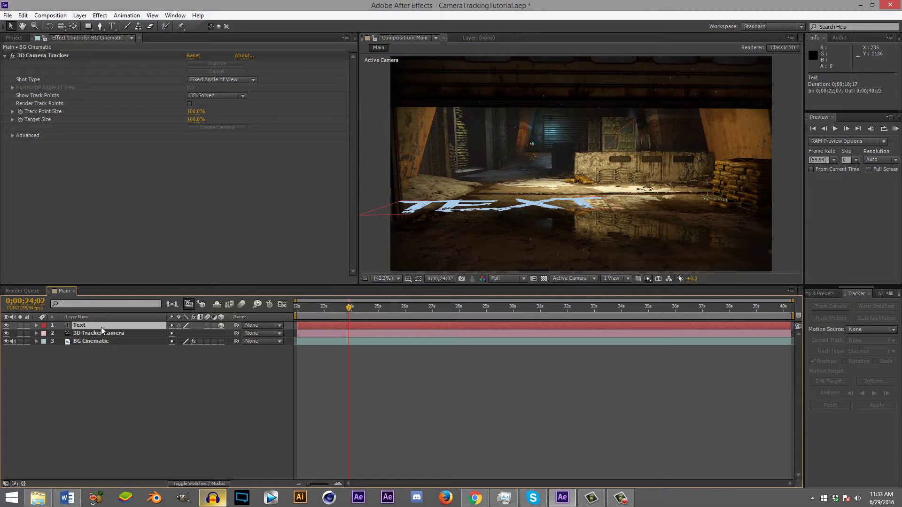
{"action": "left_click", "coordinate": [36, 325]}
{"action": "left_click", "coordinate": [45, 341]}
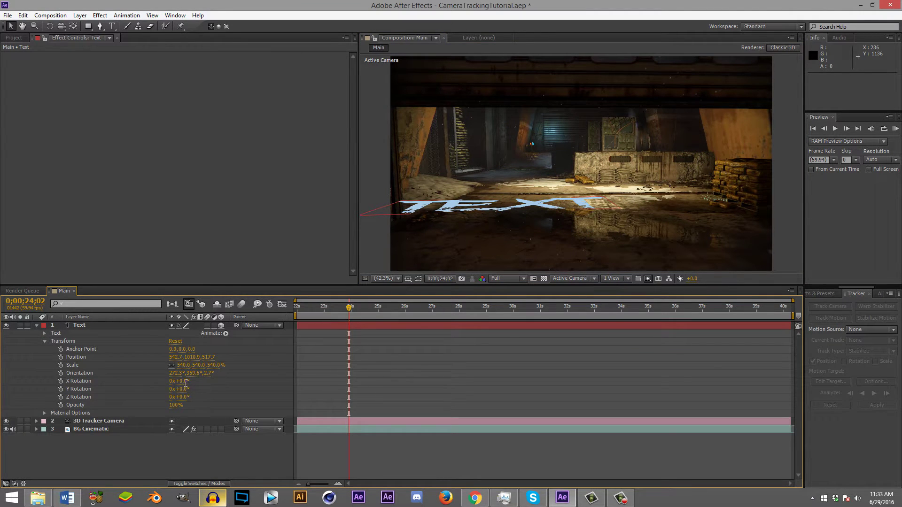
{"action": "left_click", "coordinate": [184, 381]}
{"action": "type", "text": "90"}
{"action": "key", "text": "Return"}
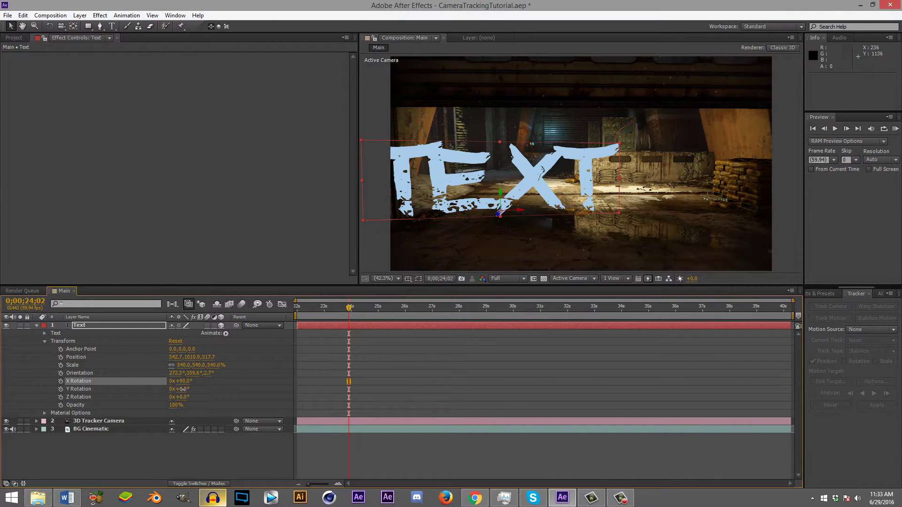
{"action": "left_click_drag", "start_coordinate": [182, 389], "coordinate": [184, 394]}
Step: Move the text layer sideways to an X position of about 1101 and replace its wording with "Editor"
{"action": "left_click_drag", "start_coordinate": [519, 212], "coordinate": [631, 213]}
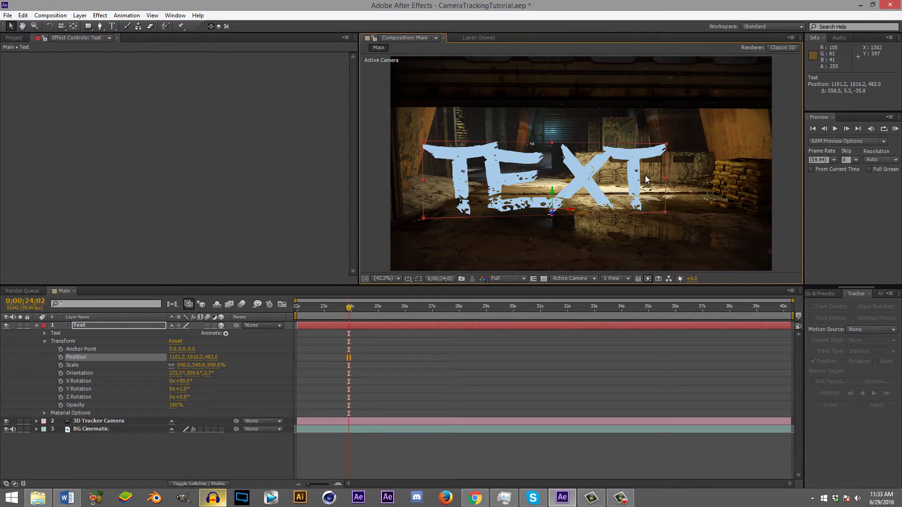
{"action": "key", "text": "ctrl+t"}
{"action": "left_click_drag", "start_coordinate": [641, 178], "coordinate": [444, 177]}
{"action": "type", "text": "EDITOR"}
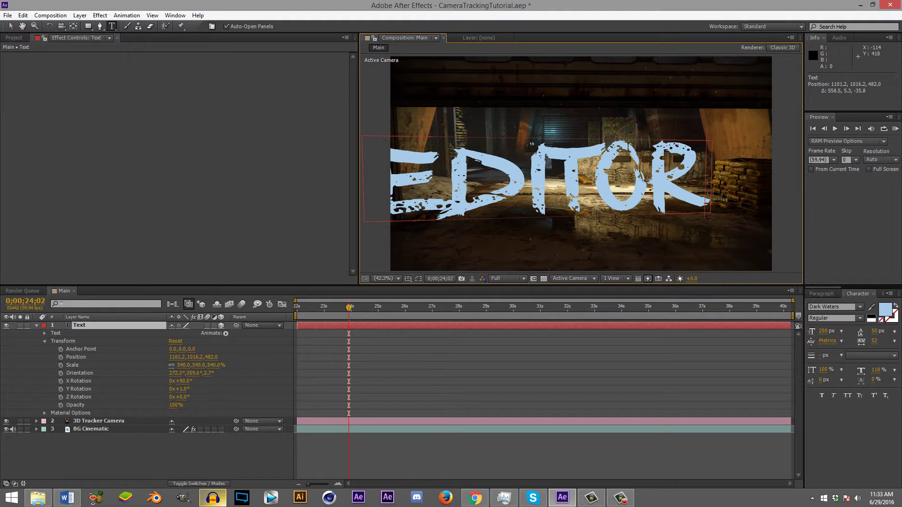
{"action": "left_click", "coordinate": [11, 26]}
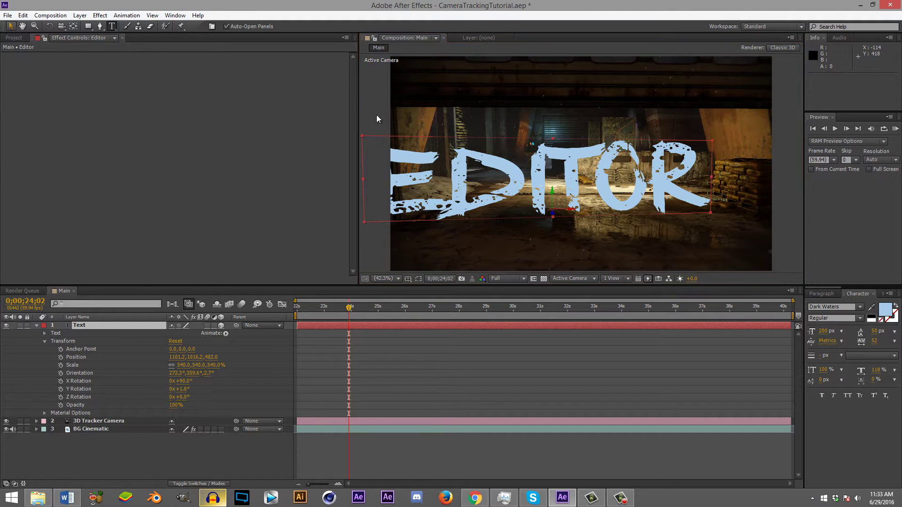
Step: Move the Editor text sideways to an X position of about 1455 and set its scale to 500%
{"action": "left_click_drag", "start_coordinate": [573, 210], "coordinate": [641, 207]}
{"action": "key", "text": "s"}
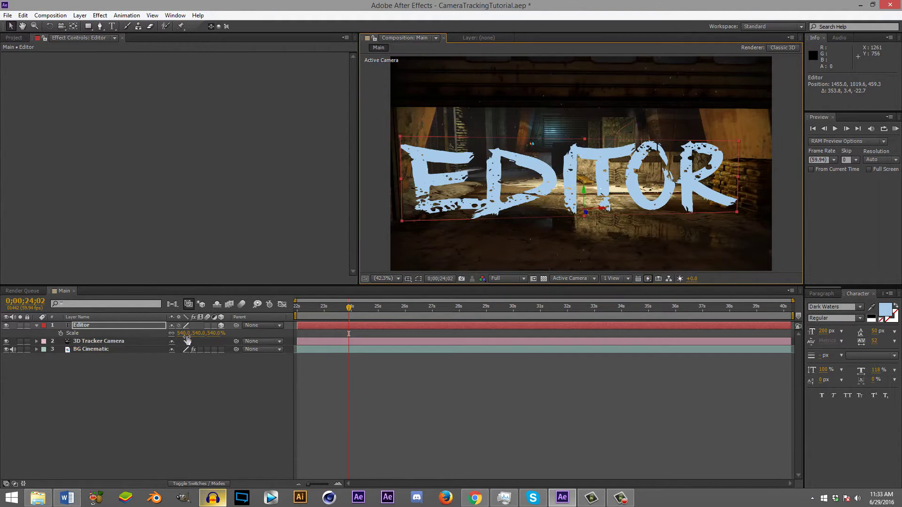
{"action": "left_click", "coordinate": [183, 333]}
{"action": "type", "text": "500"}
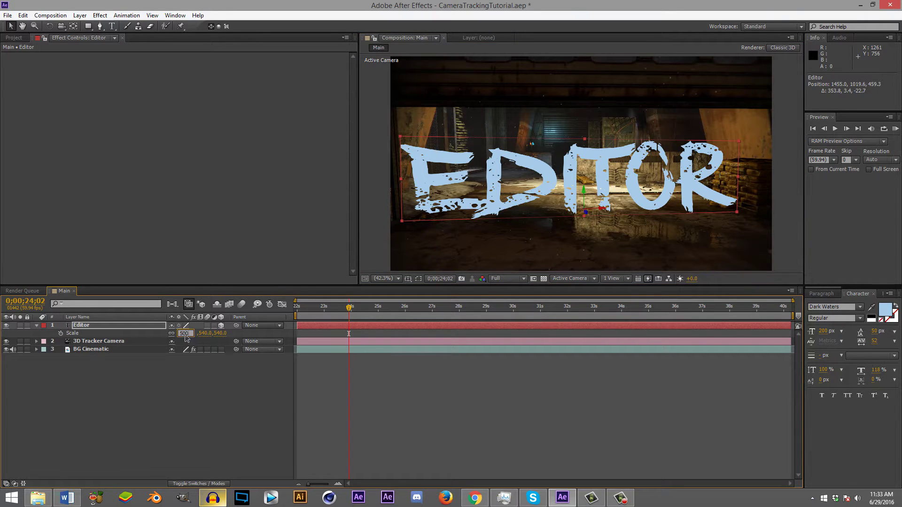
{"action": "key", "text": "Return"}
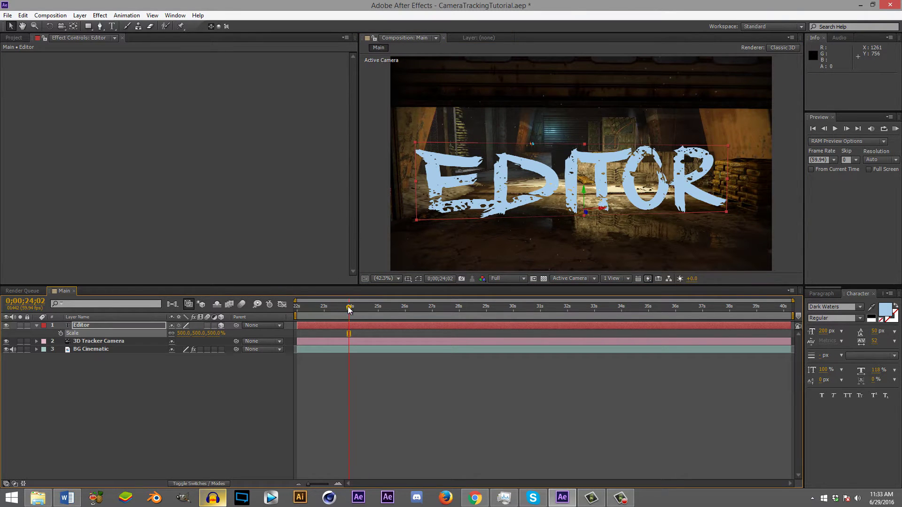
Step: Check later frames up to 0;00;25;50 and reposition the Editor text to about 1449, 815, 452
{"action": "left_click_drag", "start_coordinate": [348, 308], "coordinate": [379, 308]}
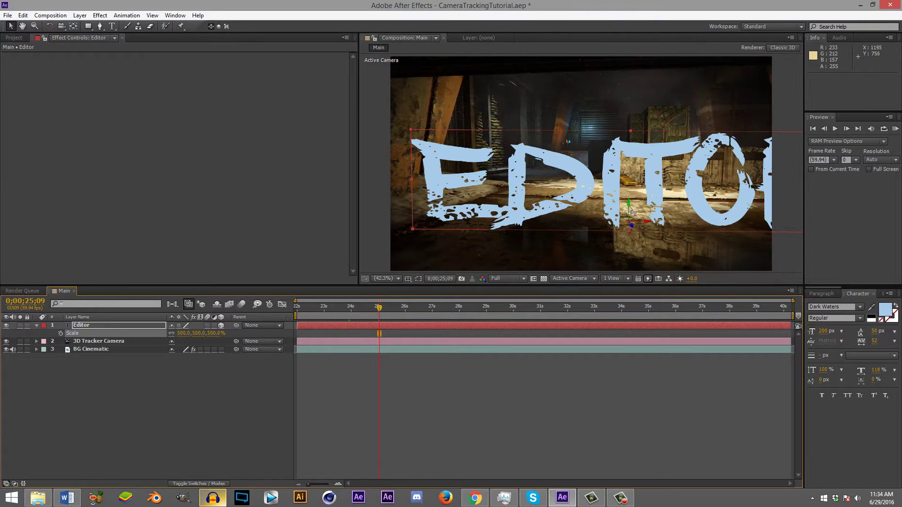
{"action": "mouse_move", "coordinate": [625, 207]}
{"action": "left_mouse_down"}
{"action": "mouse_move", "coordinate": [625, 184]}
{"action": "mouse_move", "coordinate": [644, 205]}
{"action": "left_mouse_up"}
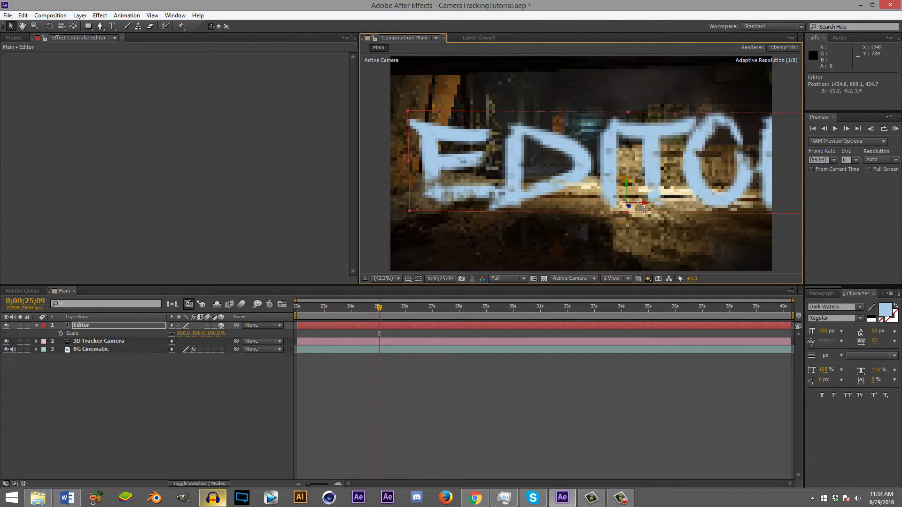
{"action": "left_click_drag", "start_coordinate": [379, 309], "coordinate": [397, 309]}
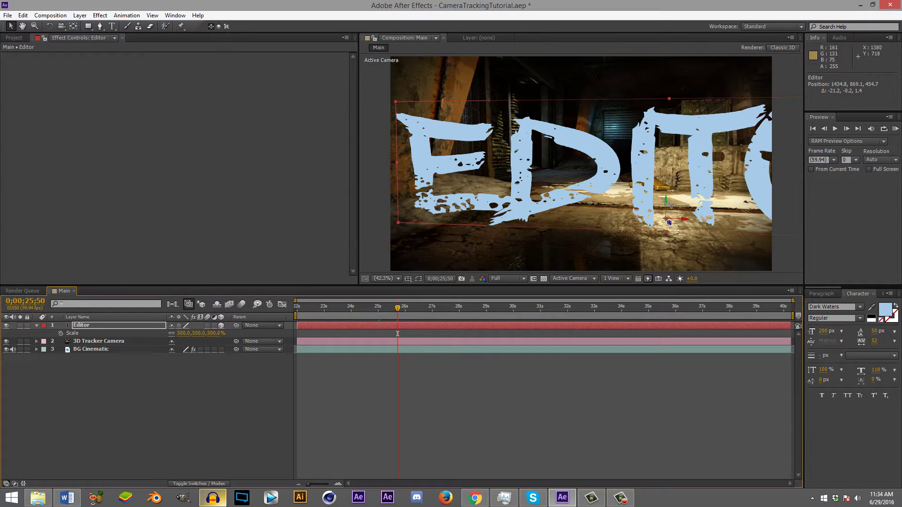
{"action": "left_click_drag", "start_coordinate": [667, 203], "coordinate": [689, 216]}
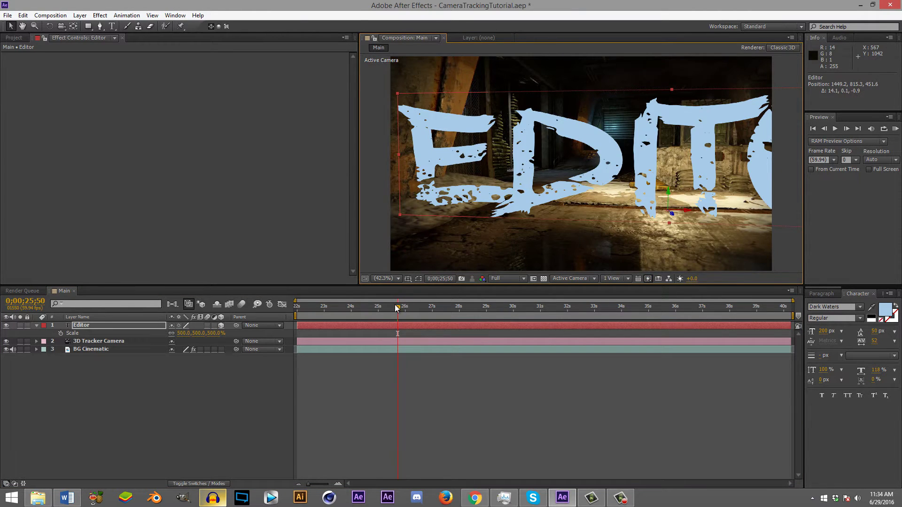
Step: At 0;00;28;58, create a text layer from three of BG Cinematic's 3D Camera Tracker points on the pale ground patch
{"action": "left_click_drag", "start_coordinate": [398, 308], "coordinate": [482, 300]}
{"action": "left_click", "coordinate": [84, 348]}
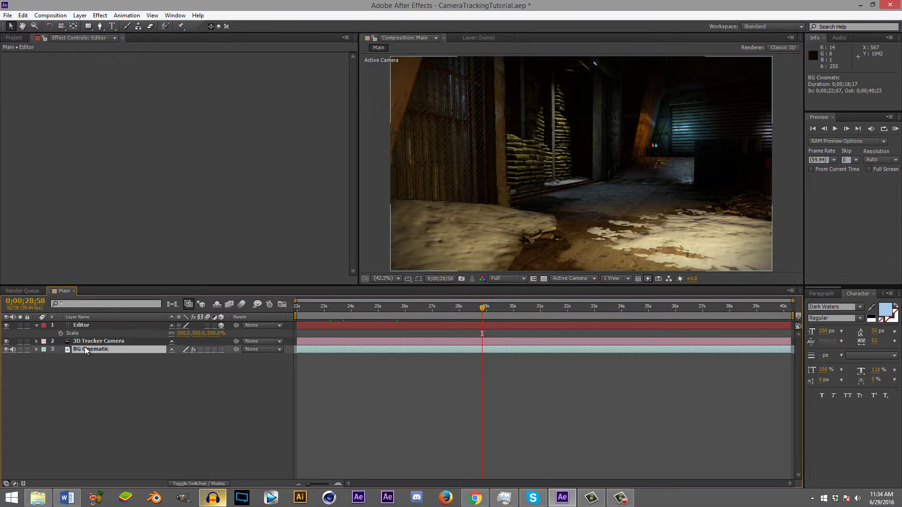
{"action": "left_click", "coordinate": [41, 57]}
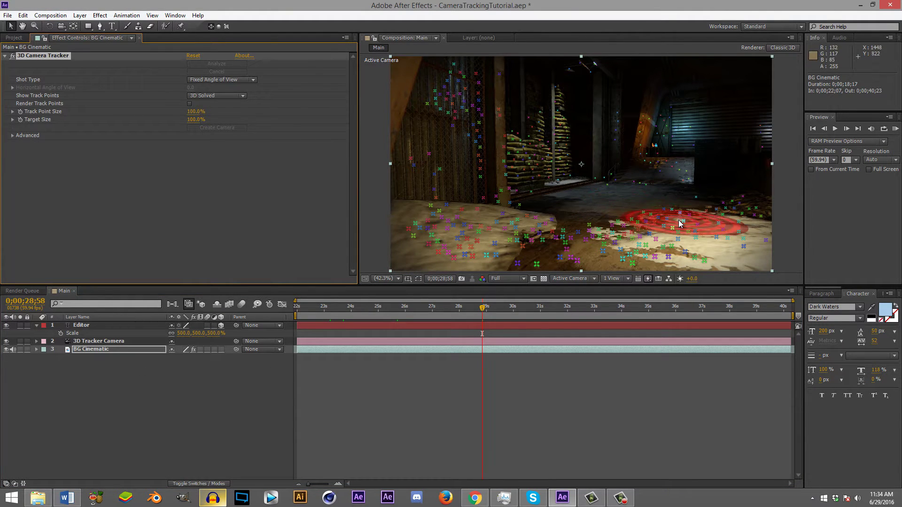
{"action": "left_click", "coordinate": [636, 227]}
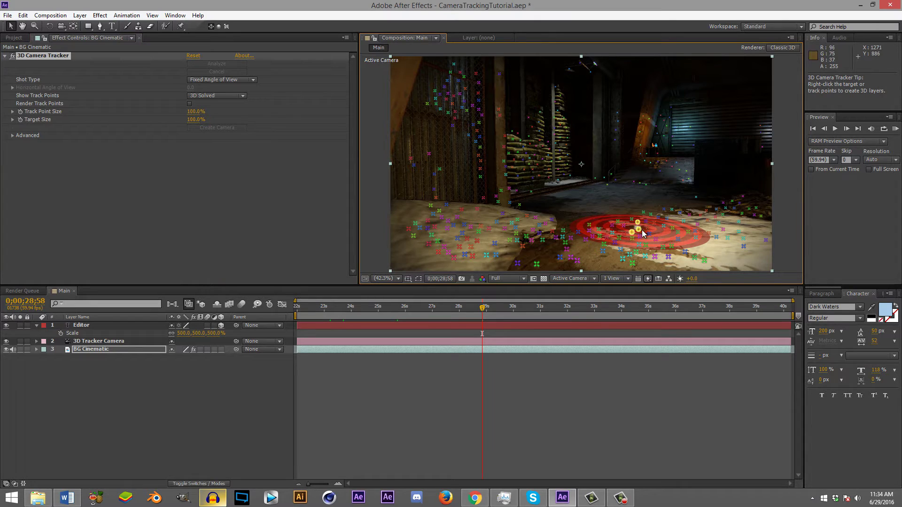
{"action": "right_click", "coordinate": [638, 224]}
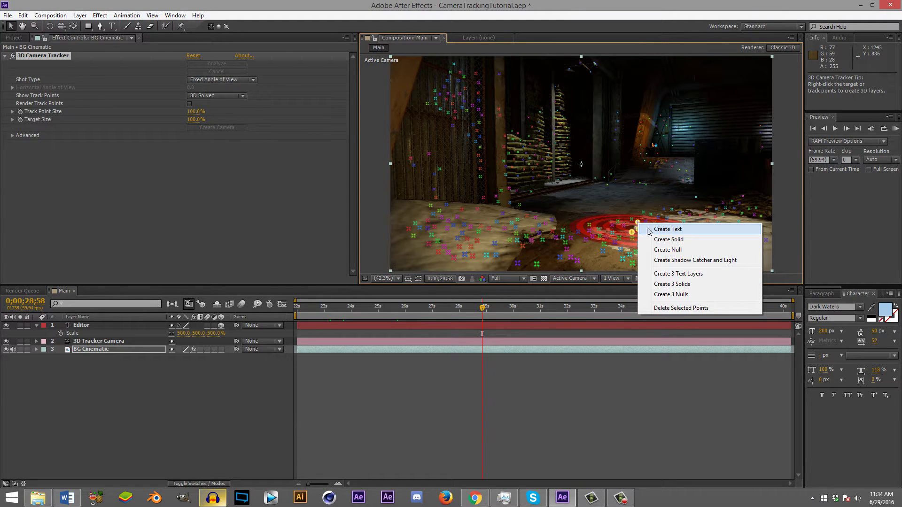
{"action": "left_click", "coordinate": [649, 231]}
{"action": "left_click", "coordinate": [53, 409]}
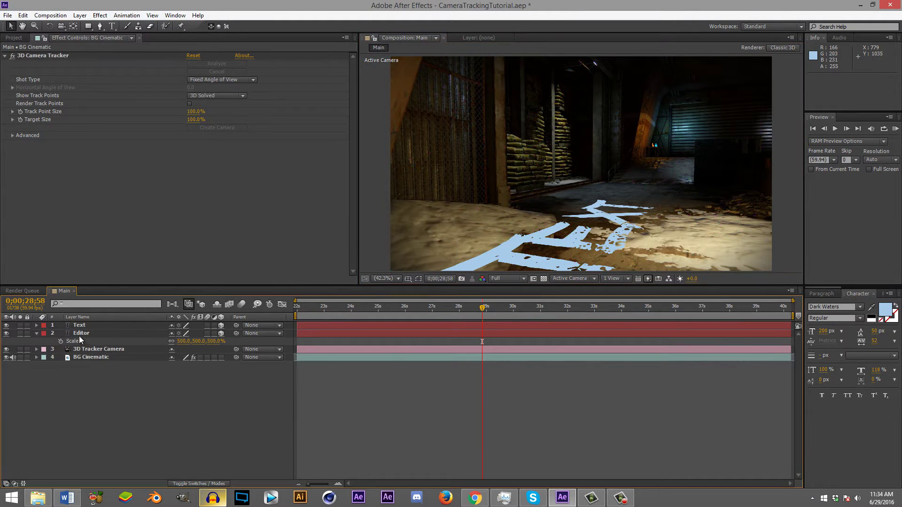
Step: Stand the new text layer upright facing the camera with X Rotation 90° and Y Rotation 72°
{"action": "left_click", "coordinate": [80, 326]}
{"action": "left_click", "coordinate": [36, 325]}
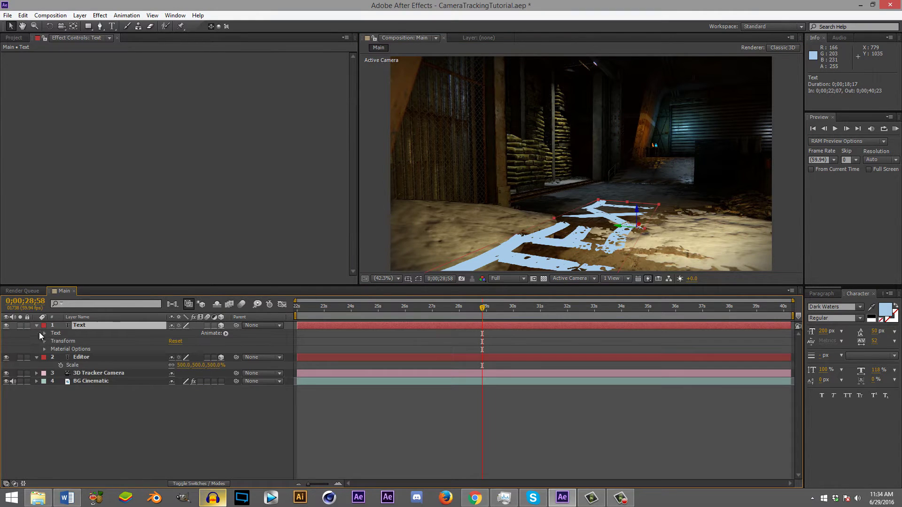
{"action": "left_click", "coordinate": [45, 341]}
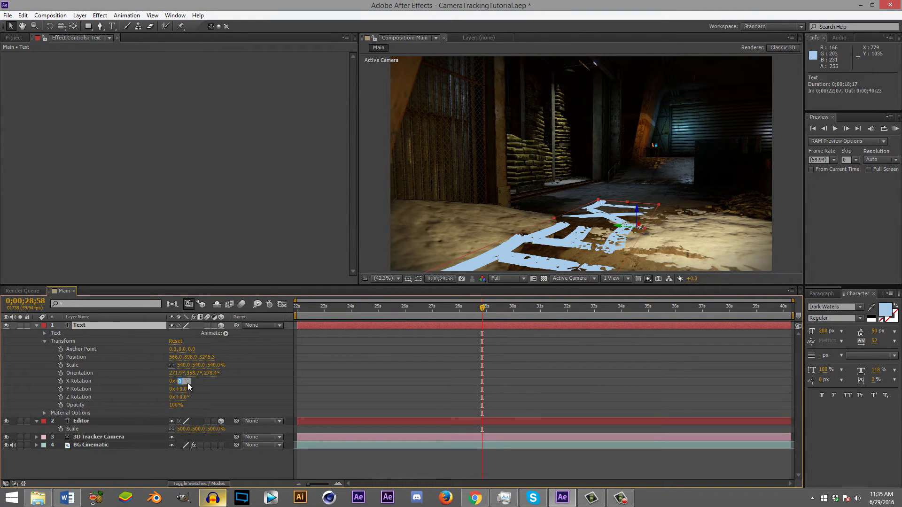
{"action": "key", "text": "Return"}
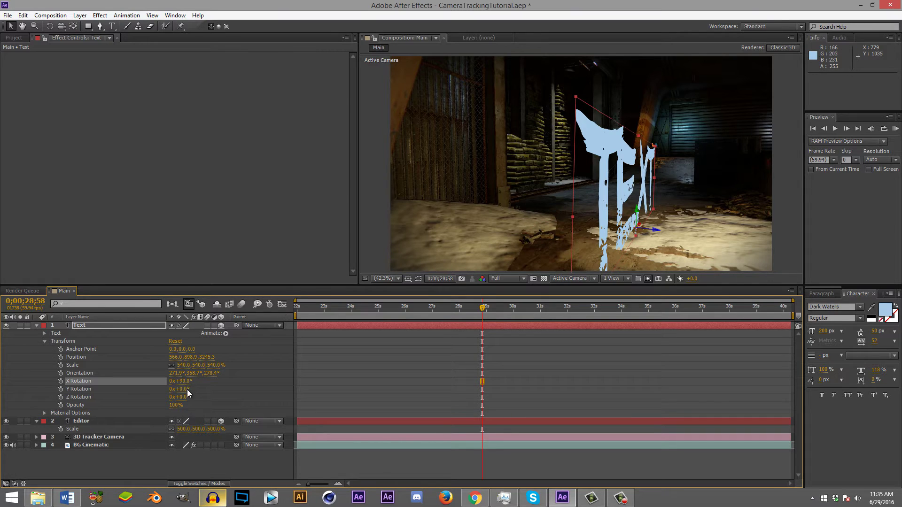
{"action": "left_click_drag", "start_coordinate": [186, 389], "coordinate": [214, 386]}
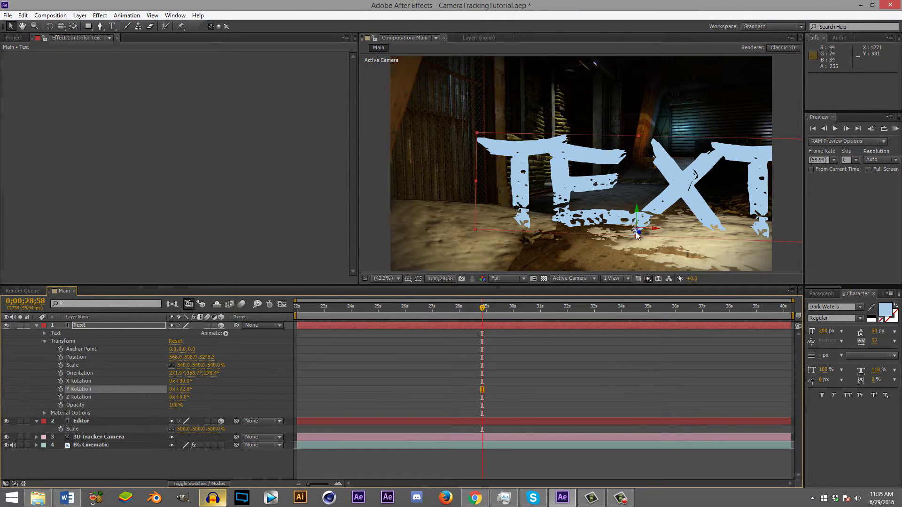
Step: Reposition the upright text layer to about 403, 882, 3626 and check its placement on nearby frames around 0;00;28;21
{"action": "left_click_drag", "start_coordinate": [637, 234], "coordinate": [616, 164]}
{"action": "left_click_drag", "start_coordinate": [646, 221], "coordinate": [587, 233]}
{"action": "left_click_drag", "start_coordinate": [471, 307], "coordinate": [496, 306]}
{"action": "left_click_drag", "start_coordinate": [629, 235], "coordinate": [500, 216]}
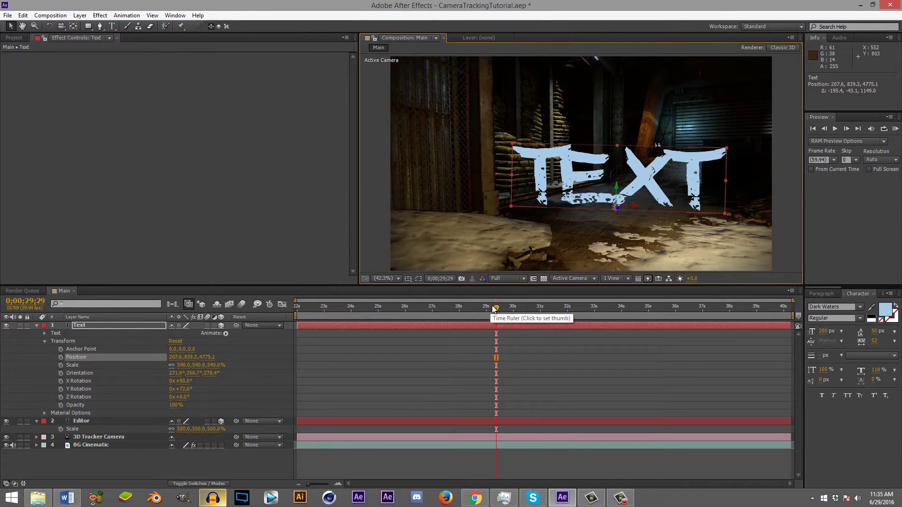
{"action": "left_click_drag", "start_coordinate": [494, 307], "coordinate": [465, 306]}
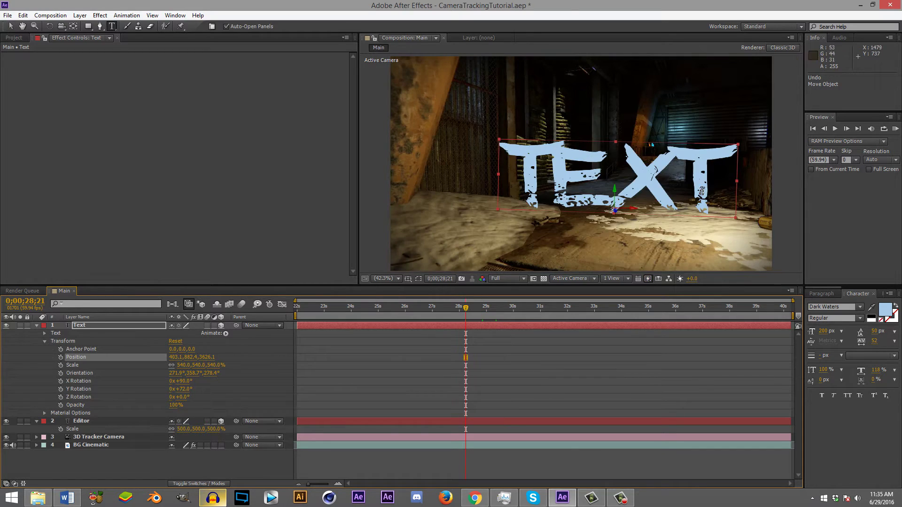
Step: Replace the wording of the selected text layer with "Clan"
{"action": "key", "text": "ctrl+t"}
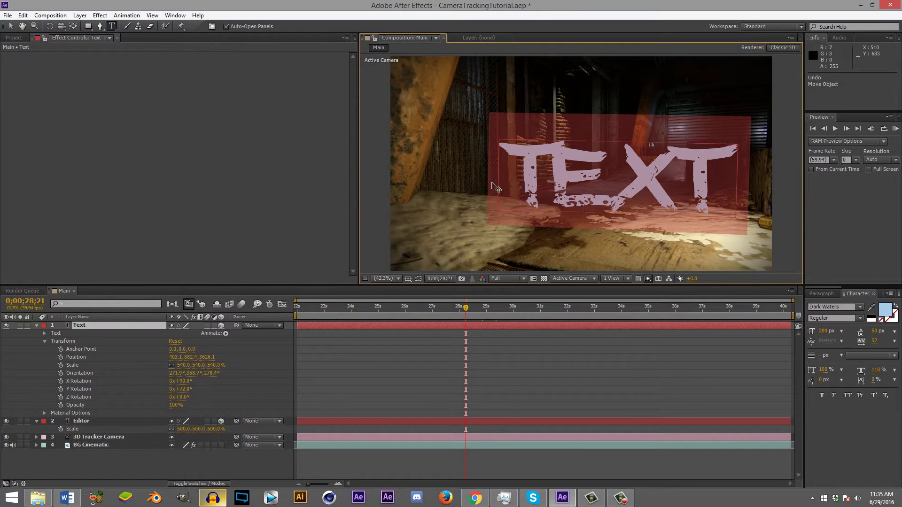
{"action": "type", "text": "CLAN"}
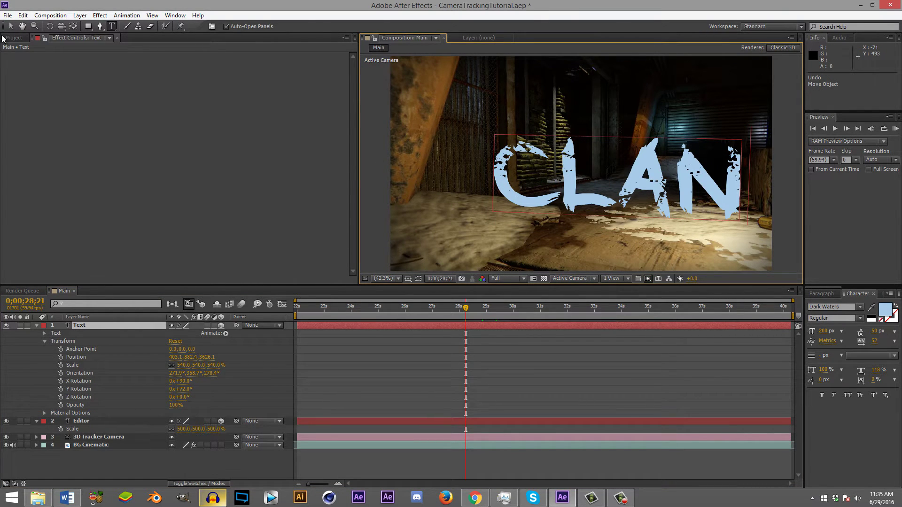
{"action": "left_click", "coordinate": [9, 28]}
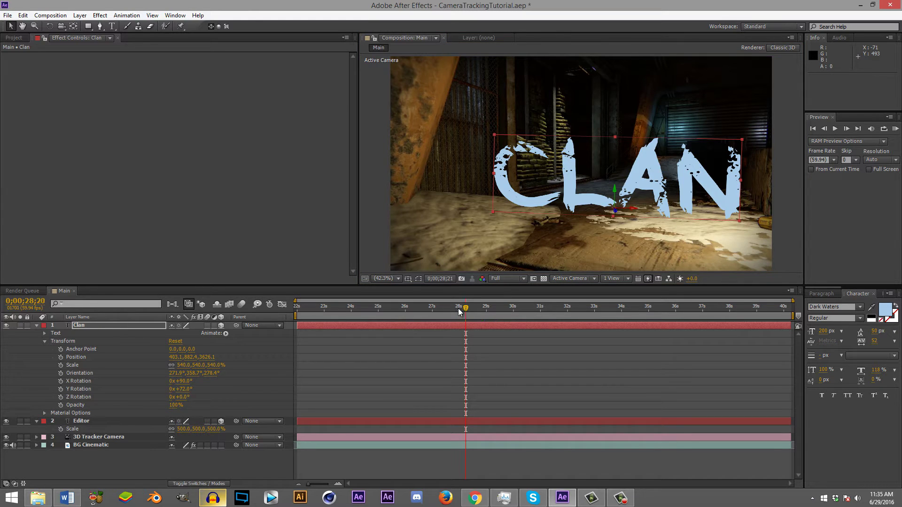
Step: At 0;00;33;13, create another text layer from three of BG Cinematic's camera tracker points on the floor before the shutter
{"action": "left_click_drag", "start_coordinate": [459, 311], "coordinate": [596, 307]}
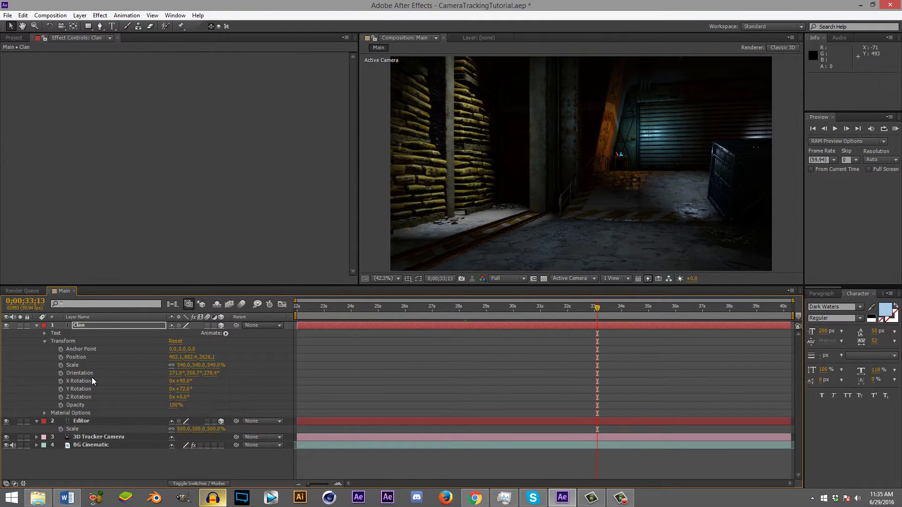
{"action": "left_click", "coordinate": [37, 325]}
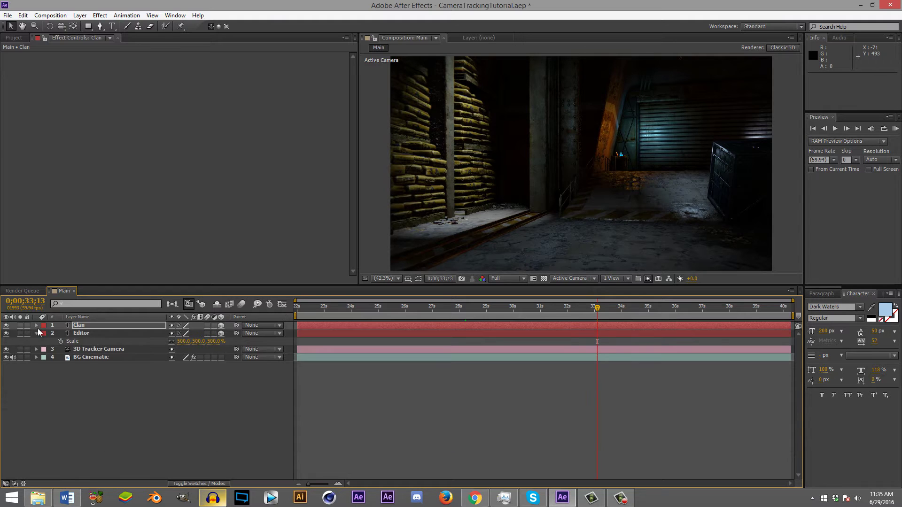
{"action": "left_click", "coordinate": [37, 334]}
{"action": "left_click", "coordinate": [95, 348]}
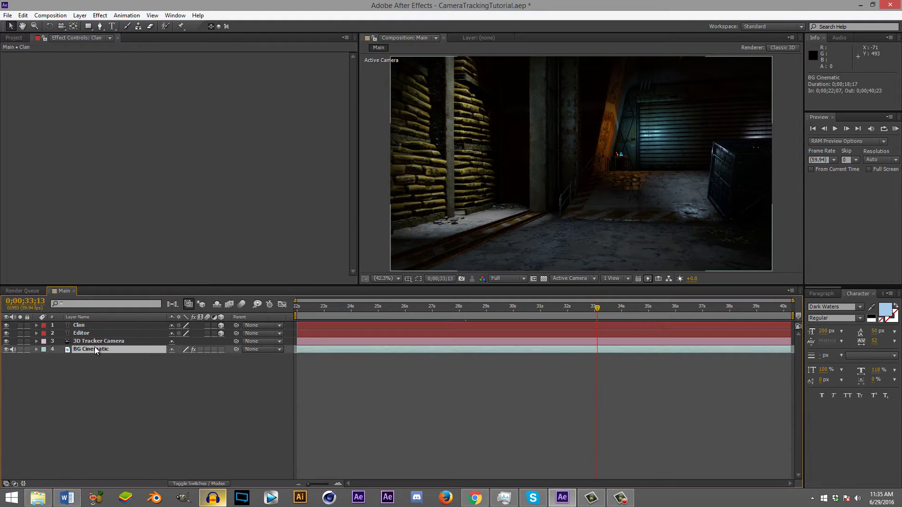
{"action": "left_click", "coordinate": [55, 56]}
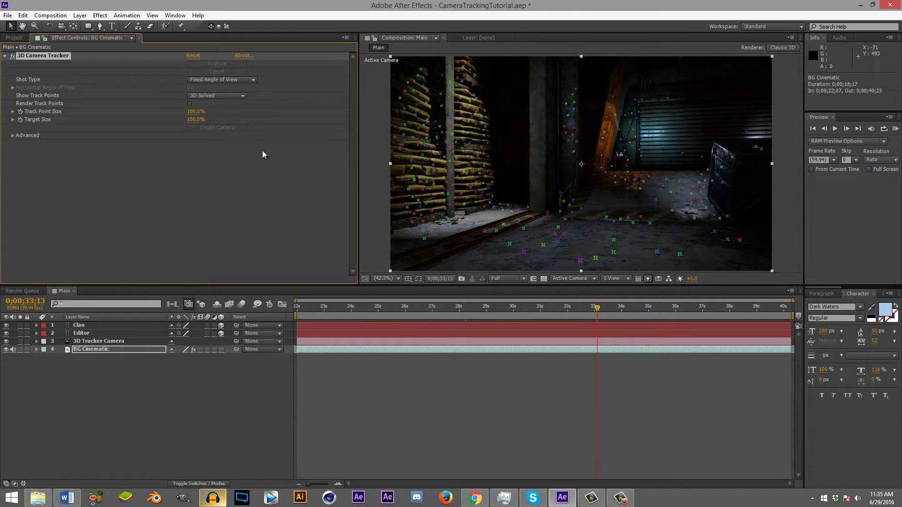
{"action": "left_click", "coordinate": [647, 202]}
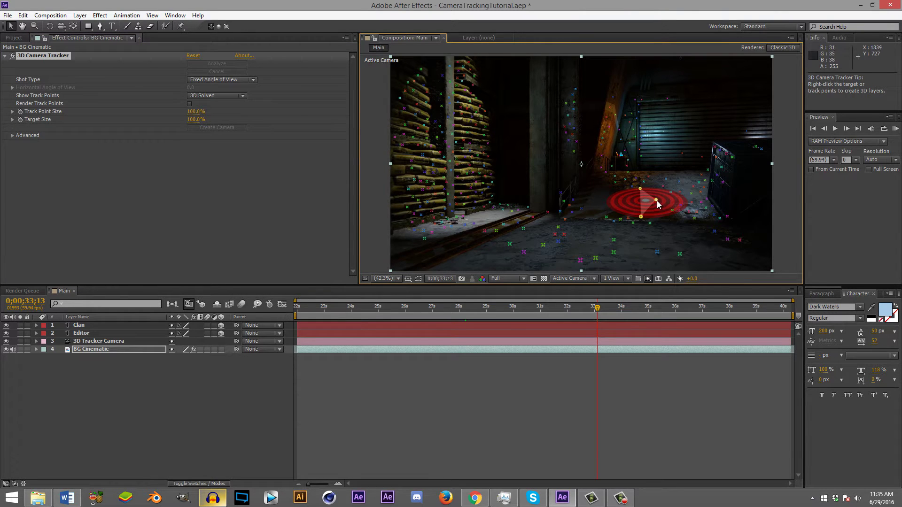
{"action": "right_click", "coordinate": [655, 199]}
{"action": "left_click", "coordinate": [678, 205]}
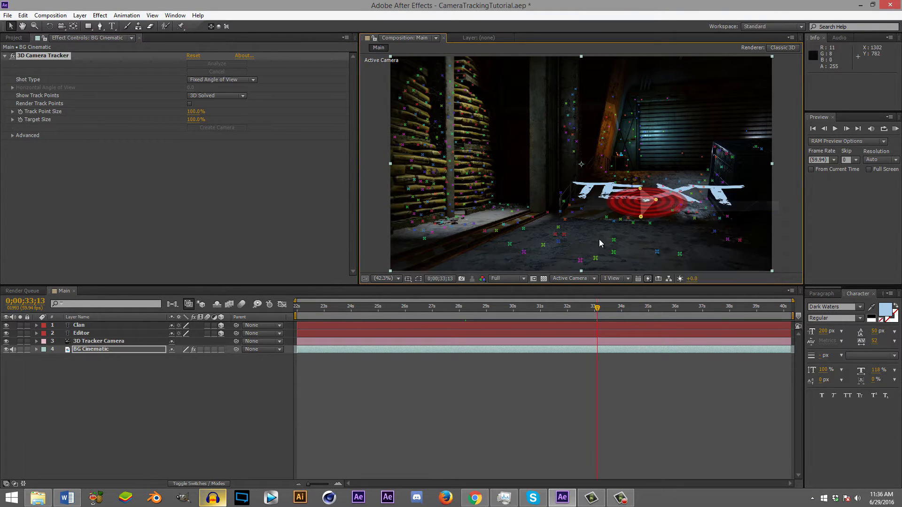
{"action": "left_click", "coordinate": [143, 393]}
Step: Stand the newest text layer upright by setting its X Rotation to 90°
{"action": "left_click", "coordinate": [89, 325]}
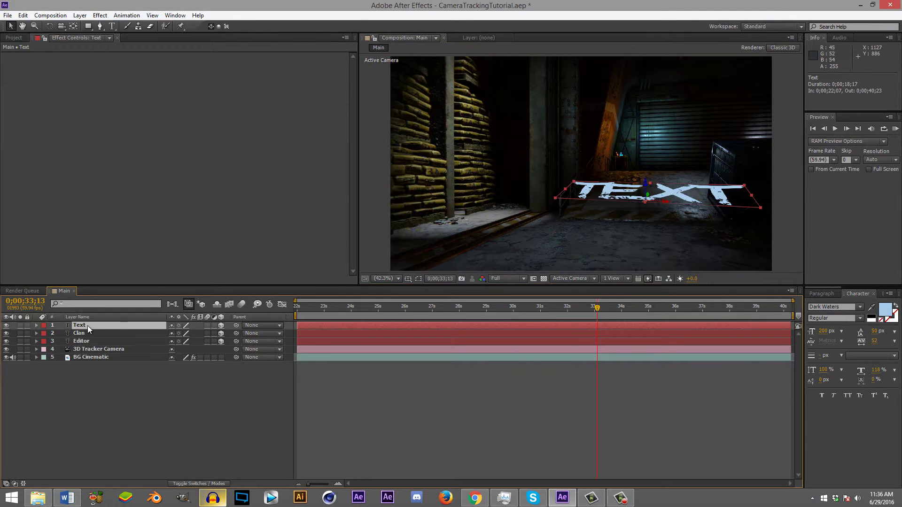
{"action": "left_click", "coordinate": [36, 326]}
{"action": "left_click", "coordinate": [45, 341]}
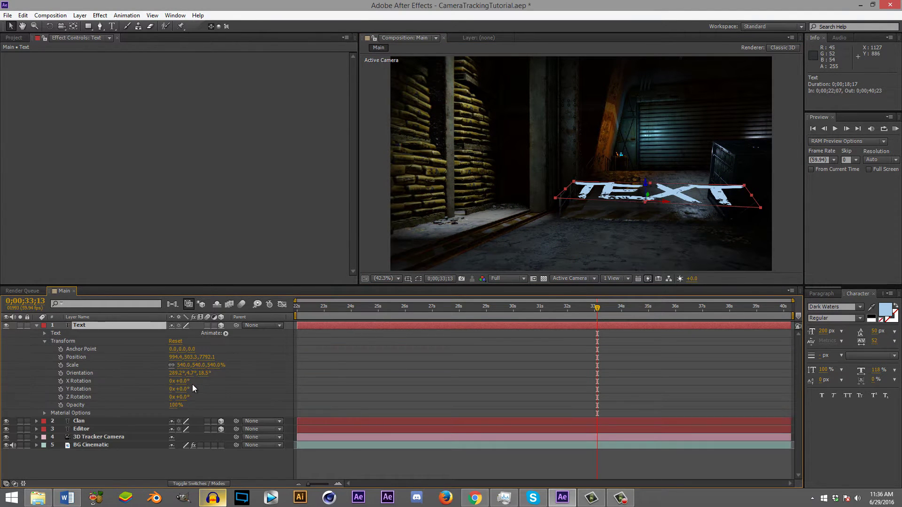
{"action": "type", "text": "90"}
{"action": "key", "text": "Return"}
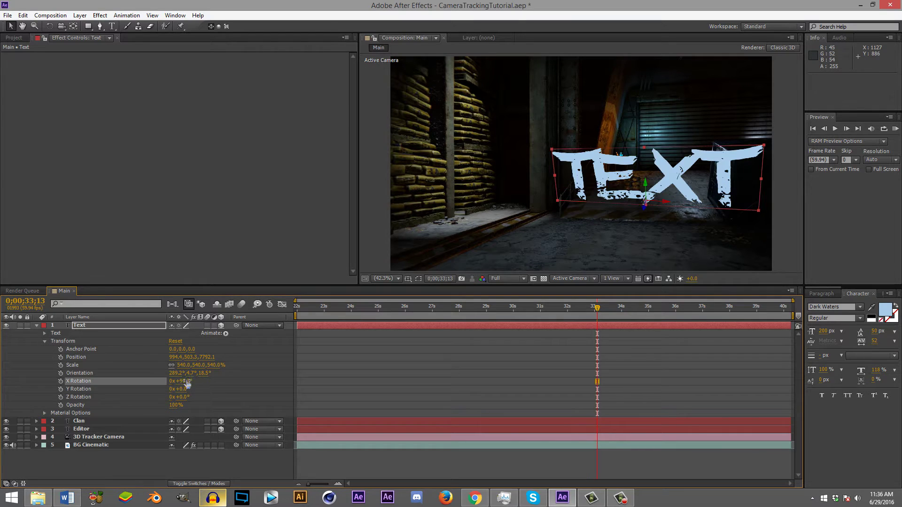
Step: Change the wording of the newest text layer to "Join"
{"action": "key", "text": "ctrl+t"}
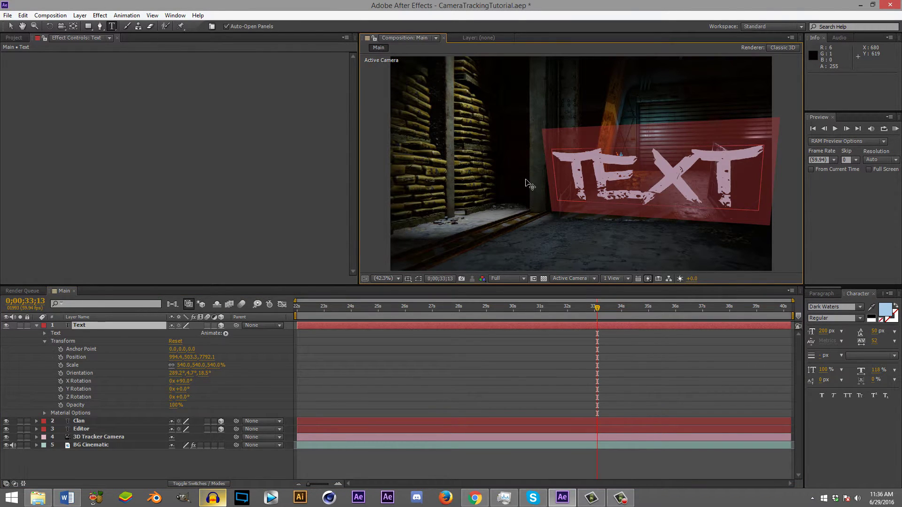
{"action": "type", "text": "JOIN"}
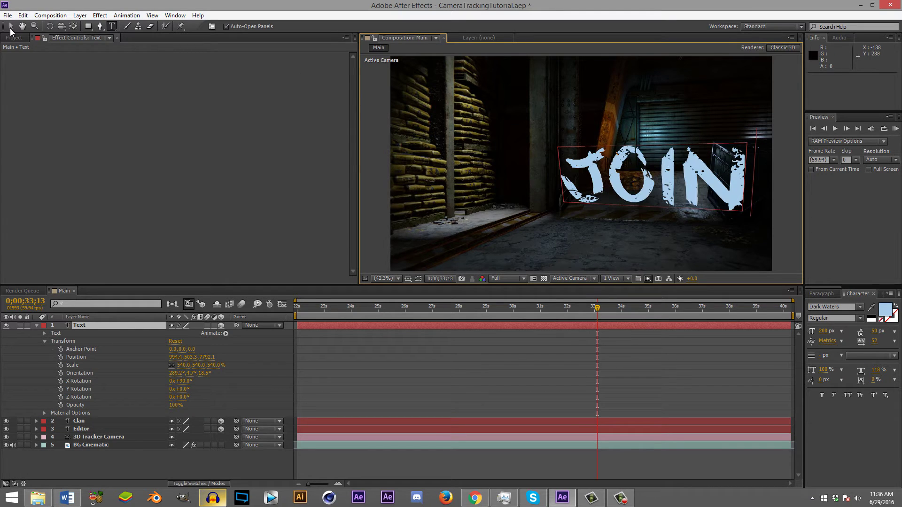
{"action": "left_click", "coordinate": [11, 26]}
Step: Scale the Join text to 400% and move it sideways to an X position of about 887
{"action": "key", "text": "s"}
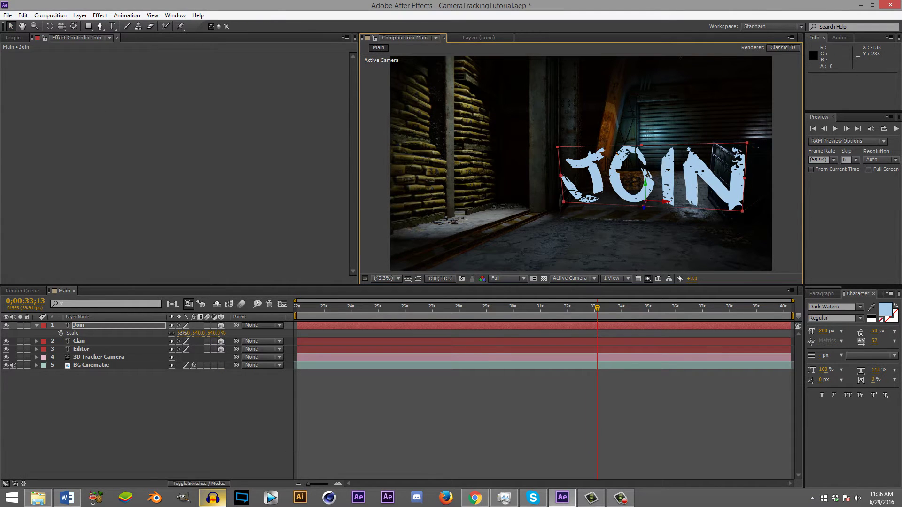
{"action": "left_click_drag", "start_coordinate": [182, 333], "coordinate": [141, 334]}
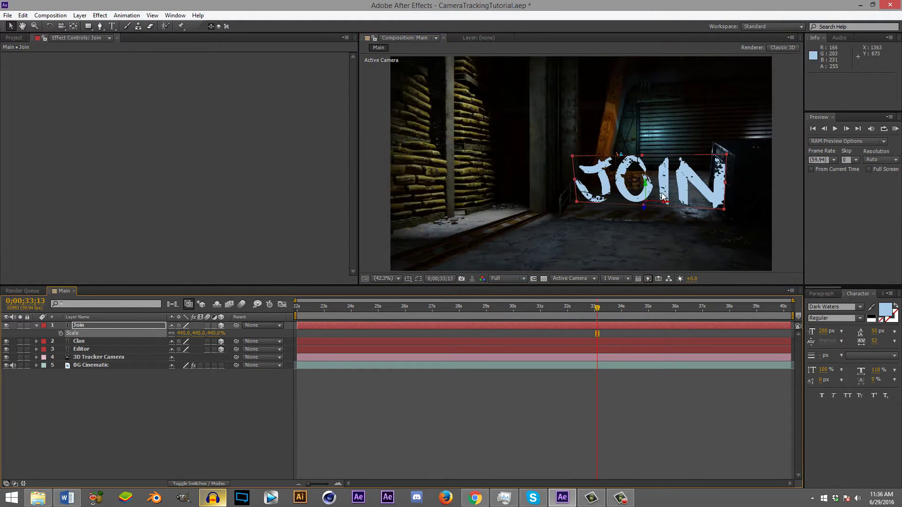
{"action": "left_click_drag", "start_coordinate": [657, 204], "coordinate": [650, 203]}
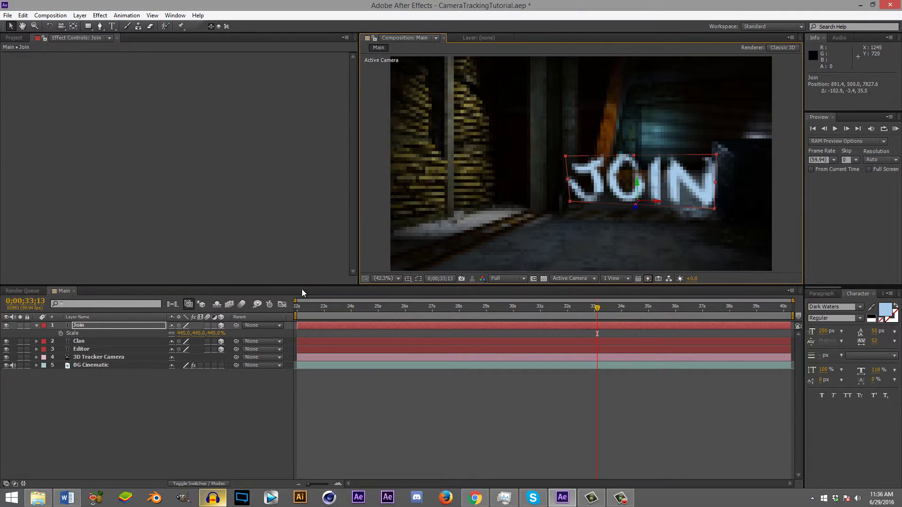
{"action": "left_click", "coordinate": [181, 334]}
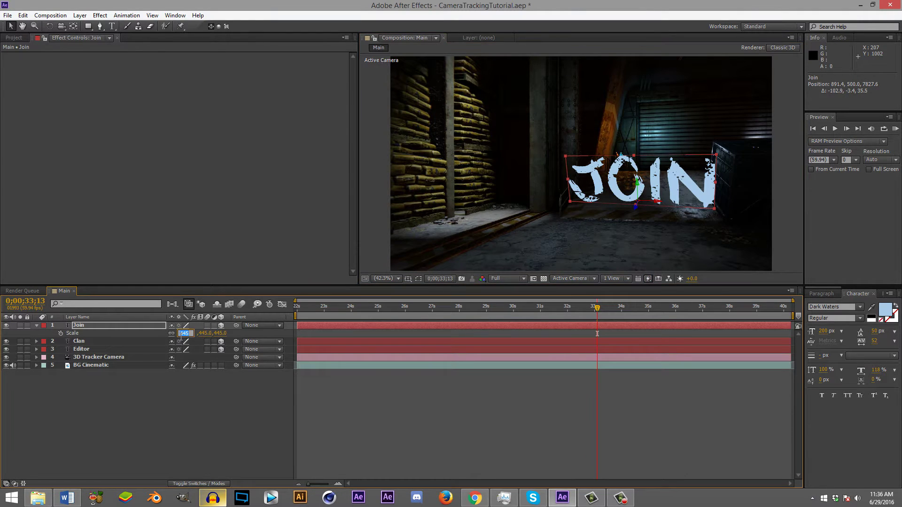
{"action": "type", "text": "400"}
{"action": "key", "text": "Return"}
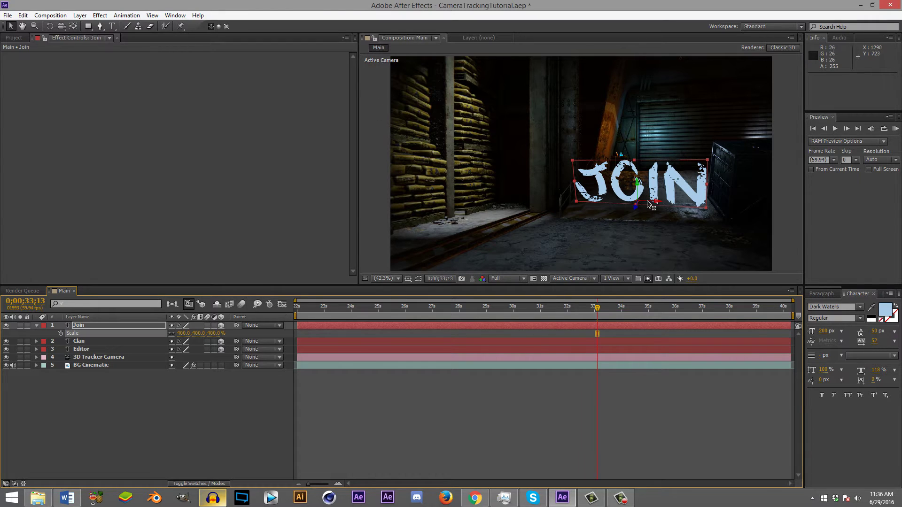
{"action": "left_click_drag", "start_coordinate": [653, 201], "coordinate": [650, 202]}
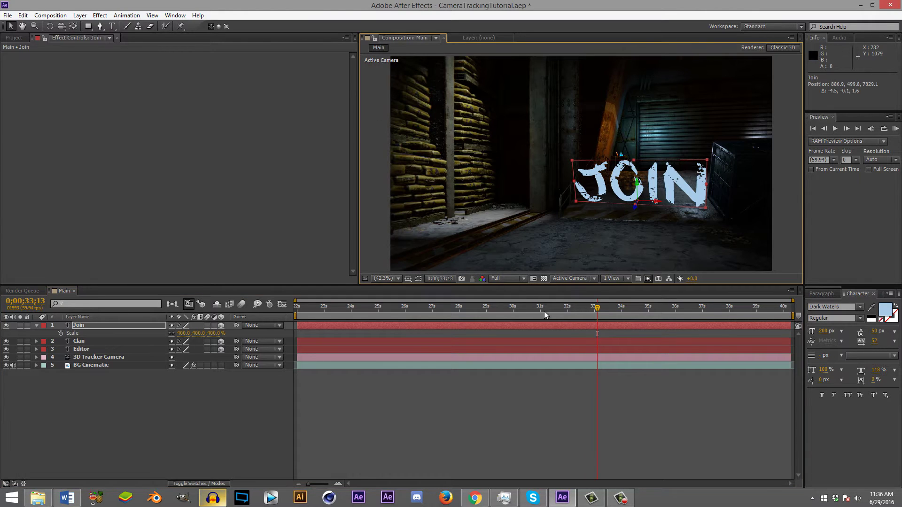
Step: Check the Join text on later frames up to 0;00;37;18 and reposition it to about 948, 333, 7744
{"action": "left_click_drag", "start_coordinate": [597, 309], "coordinate": [679, 289]}
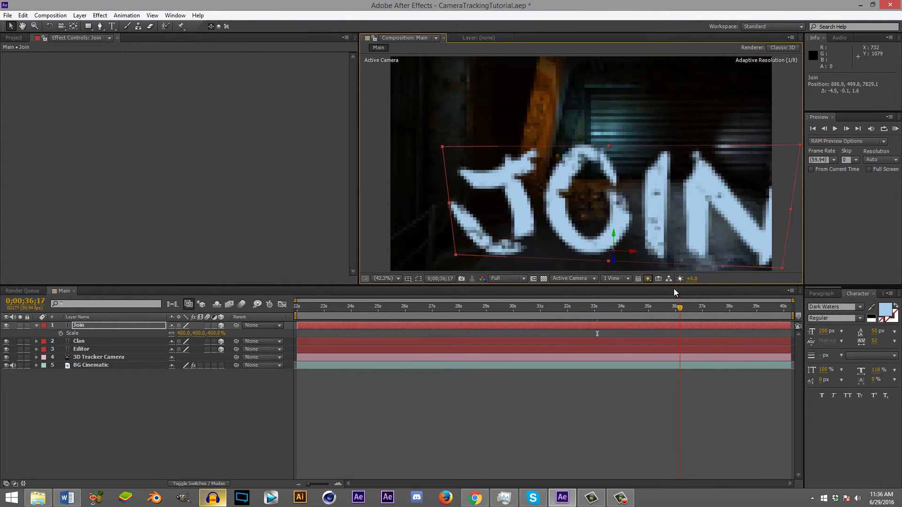
{"action": "left_click_drag", "start_coordinate": [613, 234], "coordinate": [634, 218]}
{"action": "left_click_drag", "start_coordinate": [679, 309], "coordinate": [708, 308]}
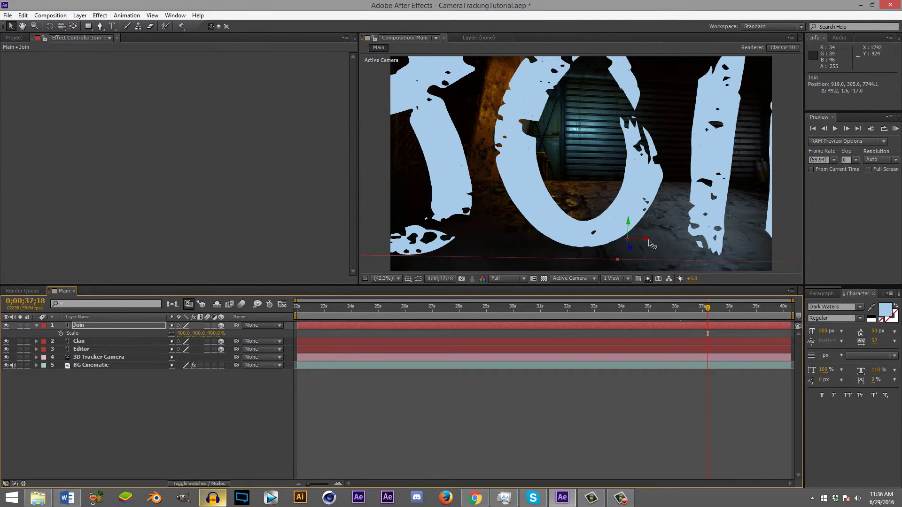
{"action": "mouse_move", "coordinate": [650, 242]}
{"action": "left_mouse_down"}
{"action": "mouse_move", "coordinate": [637, 225]}
{"action": "mouse_move", "coordinate": [640, 237]}
{"action": "left_mouse_up"}
Step: At 0;00;38;48, create a tracked text layer on the metal shutter door from the BG Cinematic 3D Camera Tracker points
{"action": "left_click_drag", "start_coordinate": [707, 308], "coordinate": [747, 297]}
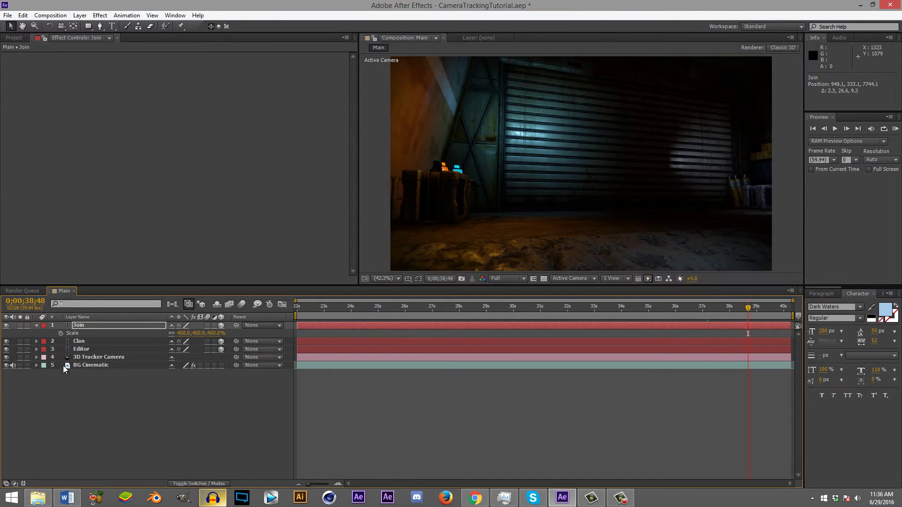
{"action": "left_click", "coordinate": [79, 366]}
{"action": "left_click", "coordinate": [49, 55]}
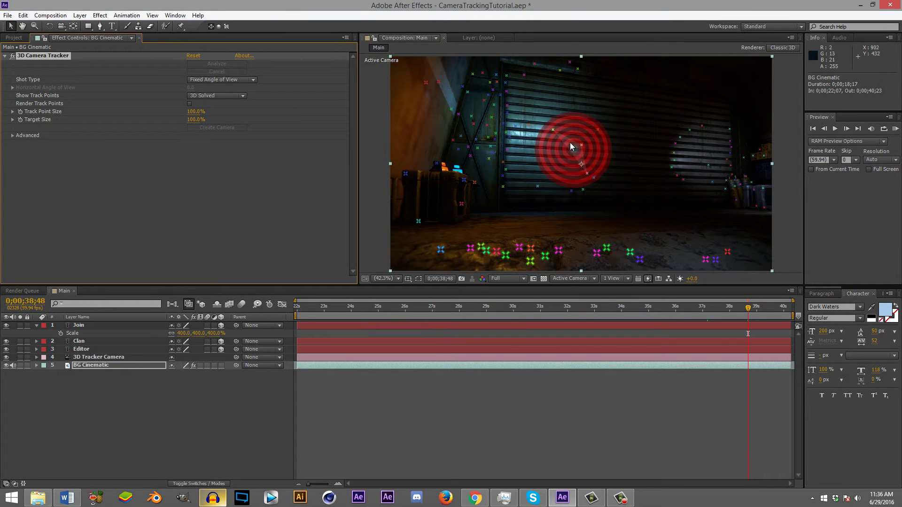
{"action": "left_click", "coordinate": [544, 135]}
{"action": "right_click", "coordinate": [552, 129]}
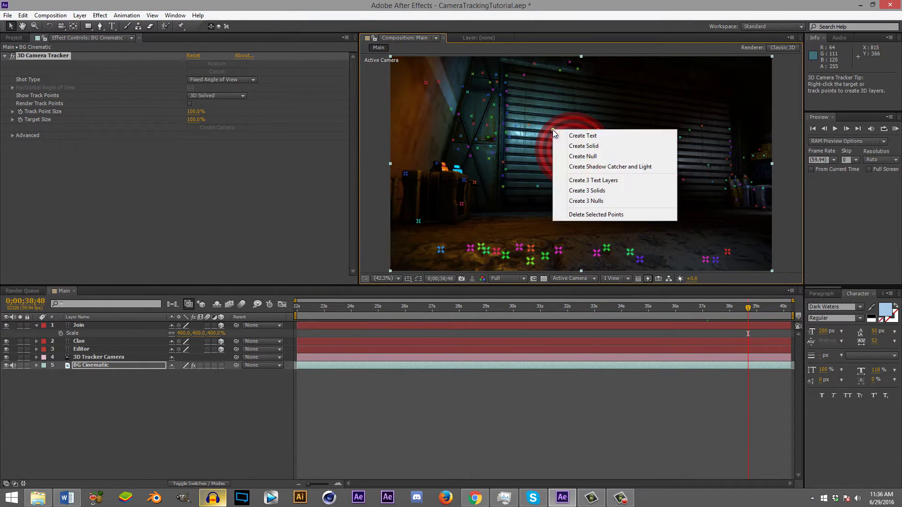
{"action": "left_click", "coordinate": [590, 135]}
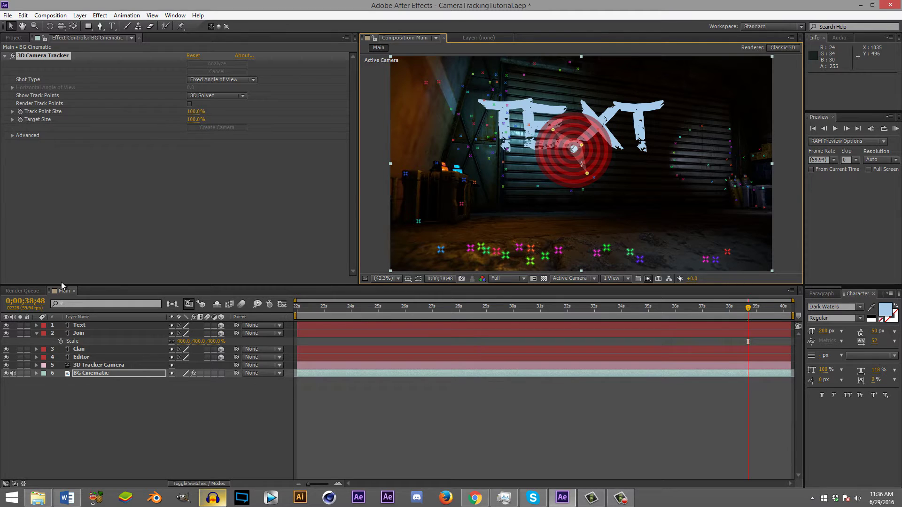
{"action": "left_click", "coordinate": [242, 414]}
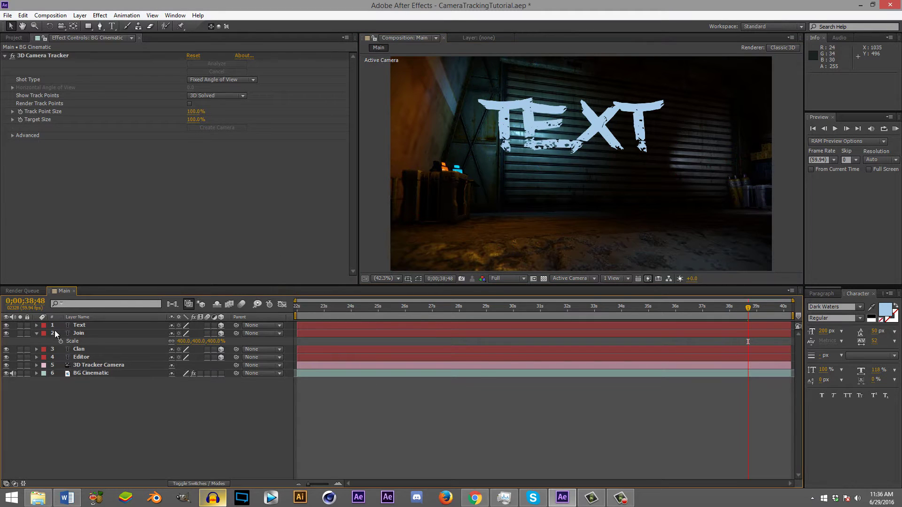
Step: Change the wording of the newest tracked text layer to "Now!"
{"action": "left_click", "coordinate": [75, 325]}
{"action": "key", "text": "ctrl+t"}
{"action": "left_click_drag", "start_coordinate": [667, 118], "coordinate": [463, 118]}
{"action": "type", "text": "NOW!"}
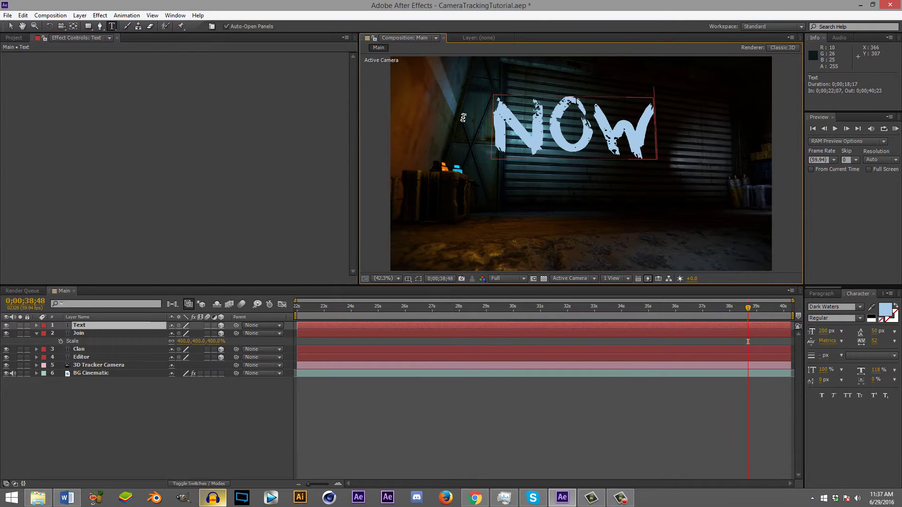
{"action": "left_click", "coordinate": [11, 28]}
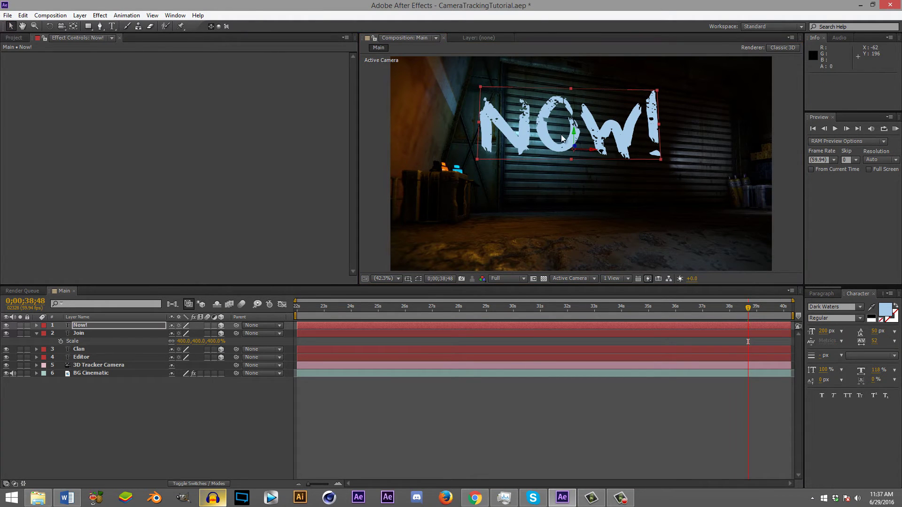
Step: Reposition the Now! text on the shutter door to about 2929, -688, 11059 and check it at 0;00;39;43
{"action": "left_click_drag", "start_coordinate": [582, 147], "coordinate": [663, 150]}
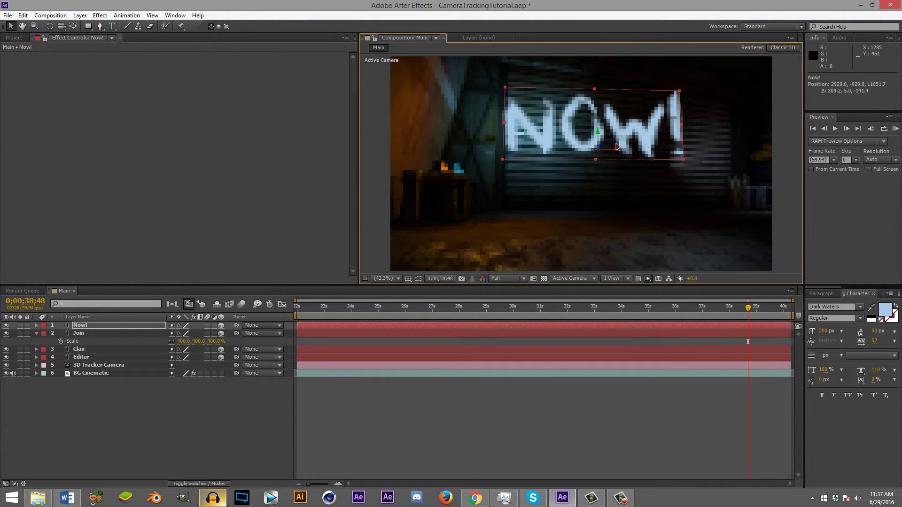
{"action": "left_click_drag", "start_coordinate": [600, 141], "coordinate": [596, 179]}
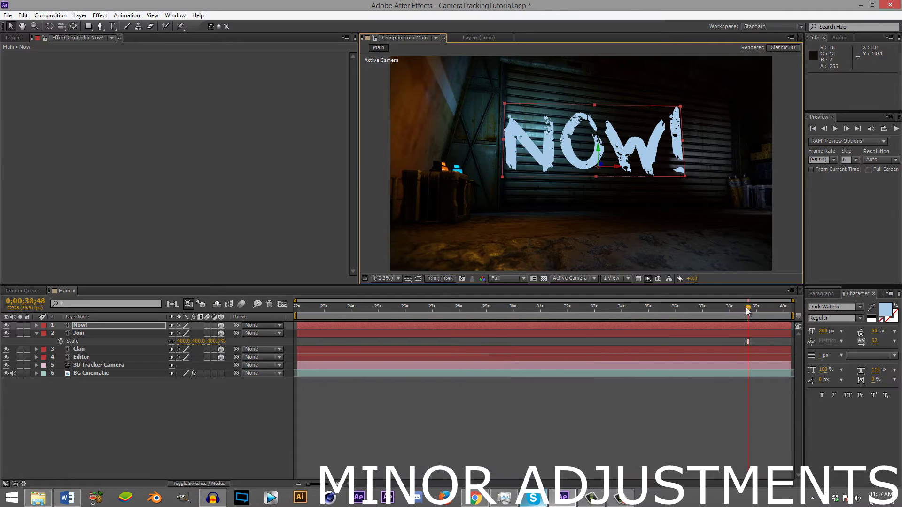
{"action": "left_click_drag", "start_coordinate": [748, 310], "coordinate": [773, 303]}
{"action": "left_click", "coordinate": [712, 410]}
Step: Set the Now! layer's Y Rotation to -8° to match the angle of the shutter door
{"action": "left_click", "coordinate": [40, 327]}
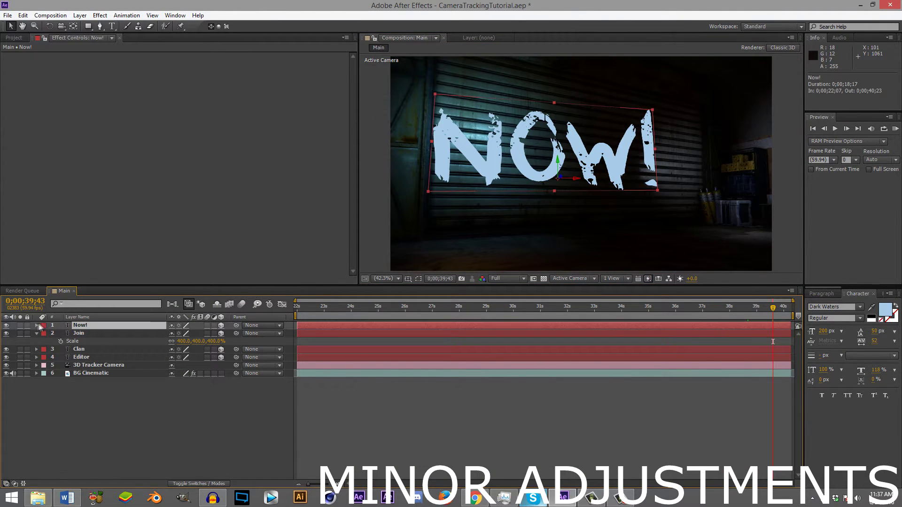
{"action": "left_click", "coordinate": [37, 326]}
{"action": "left_click", "coordinate": [45, 342]}
{"action": "left_click_drag", "start_coordinate": [171, 389], "coordinate": [180, 389]}
{"action": "left_click", "coordinate": [183, 389]}
{"action": "type", "text": "-6"}
{"action": "left_click", "coordinate": [279, 381]}
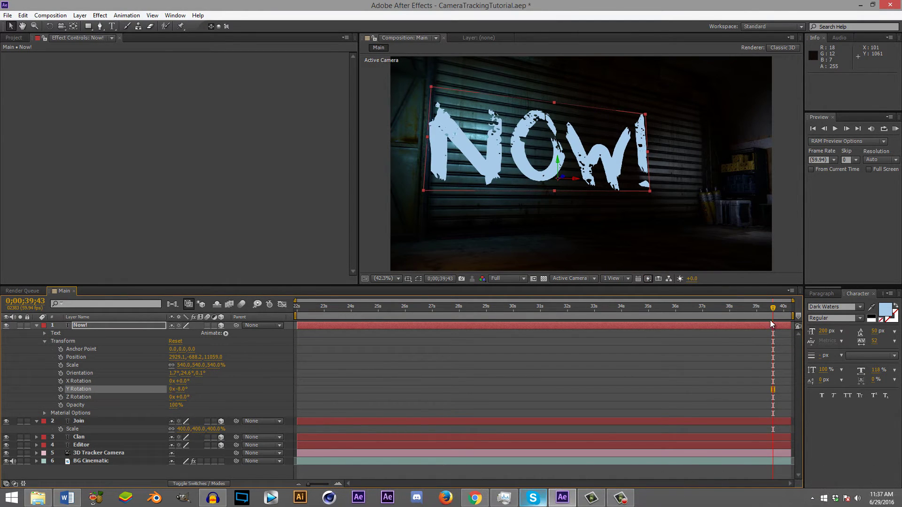
Step: Bring the current time back to about 0;00;23;40 and collapse the properties of the Now! and Join layers
{"action": "left_click_drag", "start_coordinate": [772, 306], "coordinate": [348, 314]}
{"action": "left_click", "coordinate": [425, 365]}
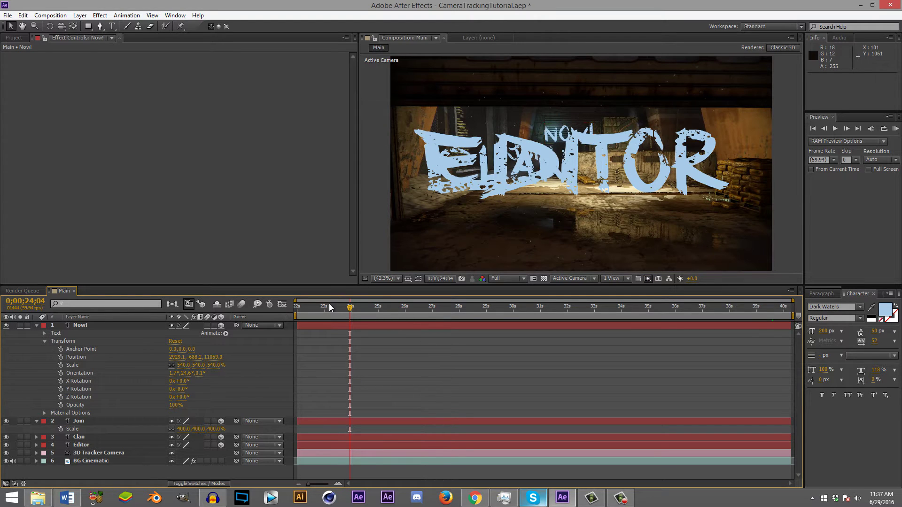
{"action": "left_click", "coordinate": [317, 306]}
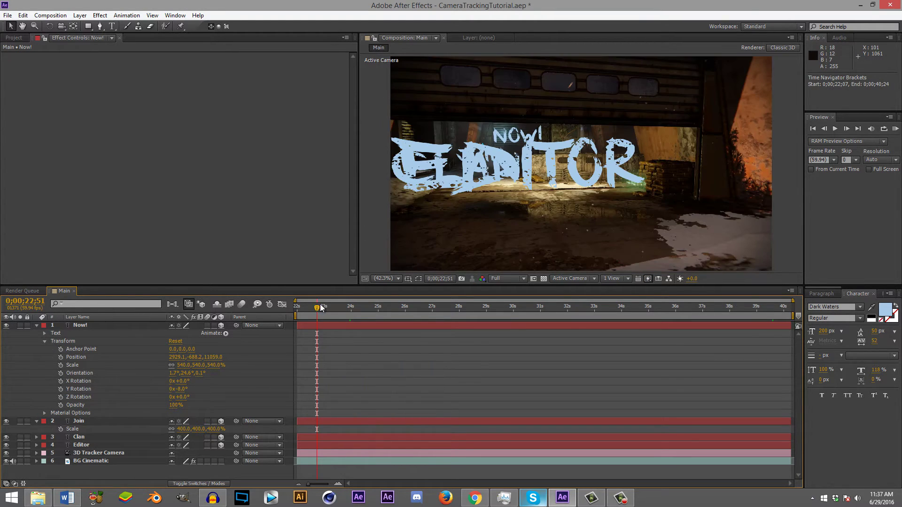
{"action": "left_click_drag", "start_coordinate": [320, 308], "coordinate": [343, 301]}
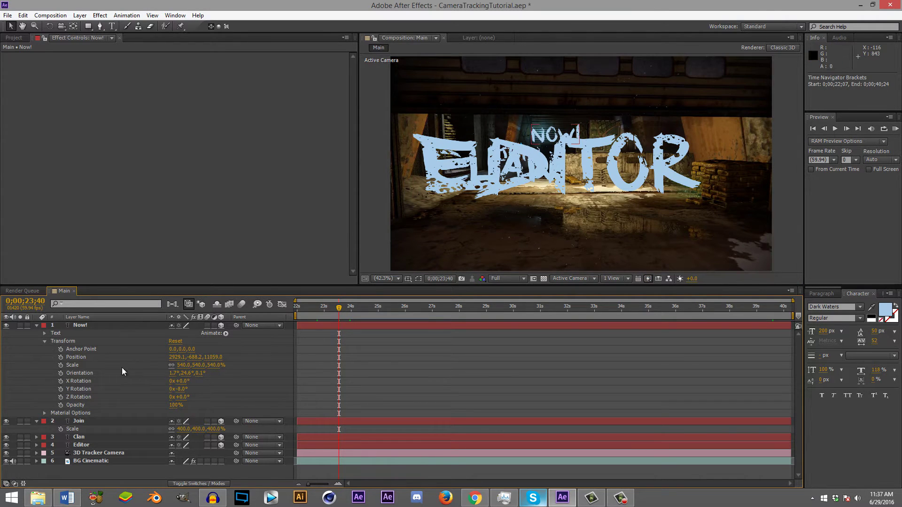
{"action": "left_click", "coordinate": [37, 325]}
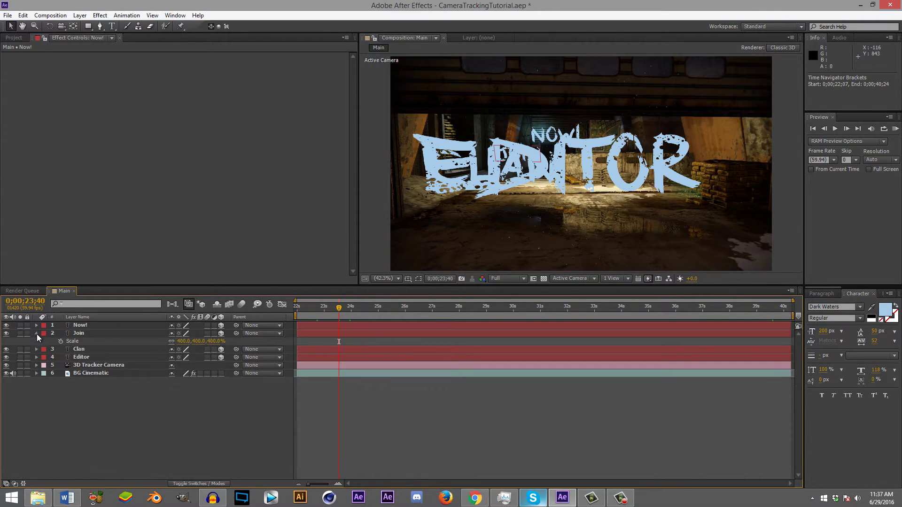
{"action": "left_click", "coordinate": [37, 334]}
Step: Select the Clan text layer, bring up the effects browser, and lower the composition preview resolution to Third
{"action": "left_click", "coordinate": [100, 357]}
{"action": "left_click", "coordinate": [100, 350]}
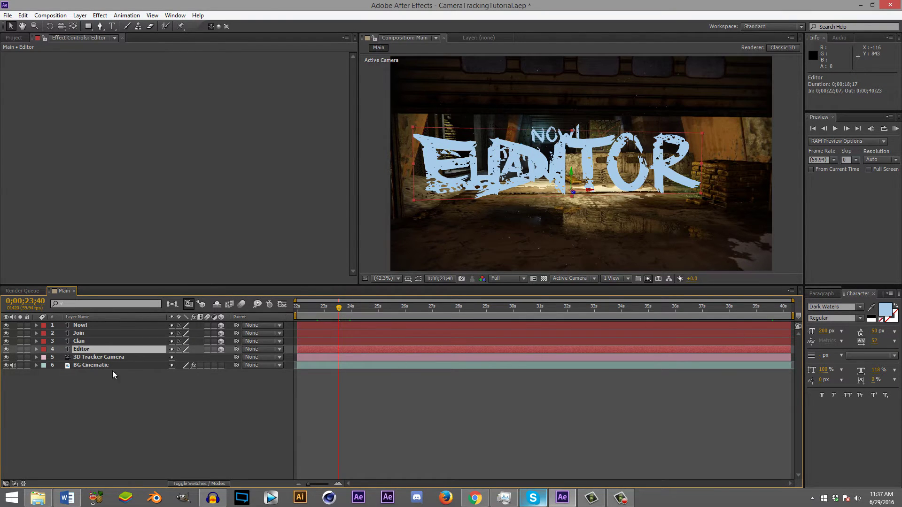
{"action": "left_click", "coordinate": [80, 342]}
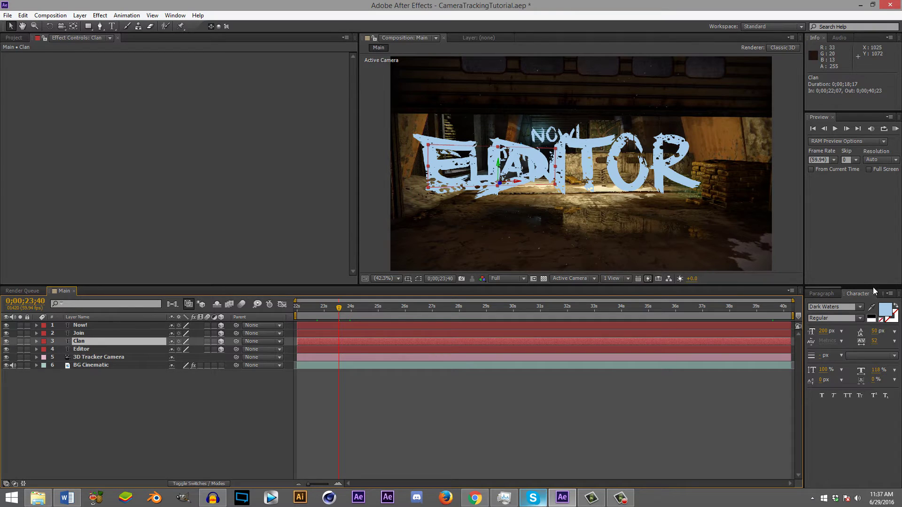
{"action": "left_click_drag", "start_coordinate": [823, 288], "coordinate": [841, 287]}
{"action": "left_click", "coordinate": [840, 294]}
{"action": "left_click", "coordinate": [516, 279]}
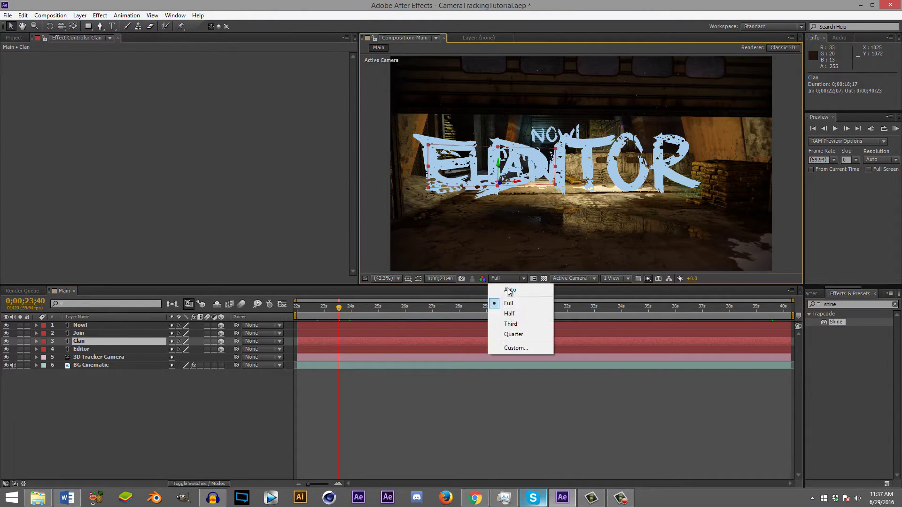
{"action": "left_click", "coordinate": [516, 324]}
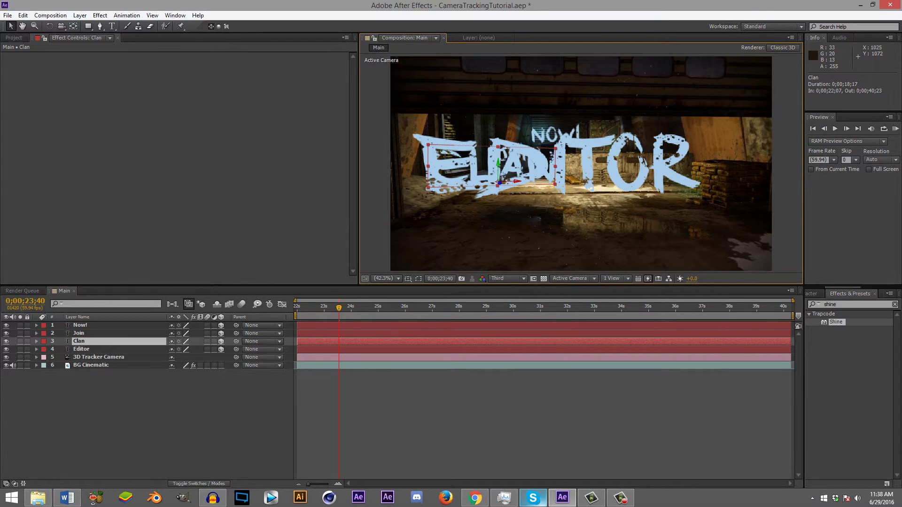
Step: Search the effects for "camera lens" and apply Camera Lens Blur to the Clan layer
{"action": "left_click", "coordinate": [895, 305]}
{"action": "left_click", "coordinate": [880, 305]}
{"action": "type", "text": "c"}
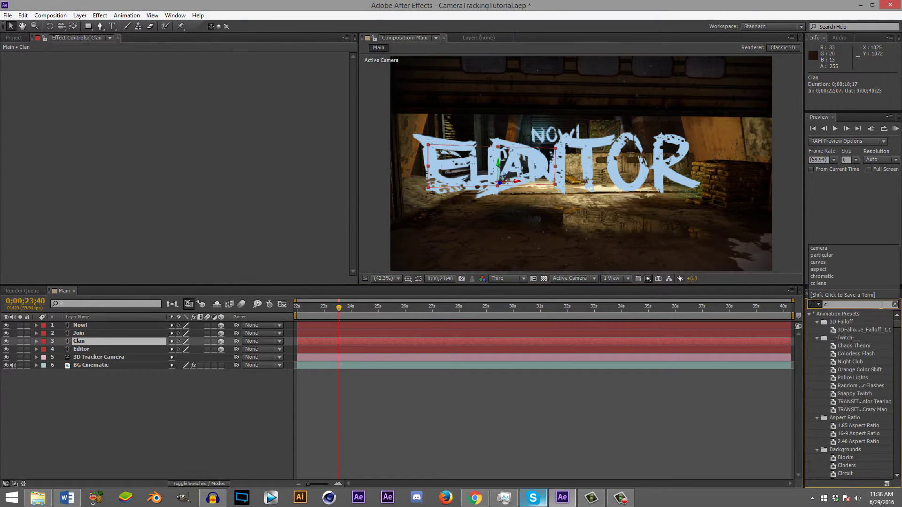
{"action": "type", "text": "amera lens"}
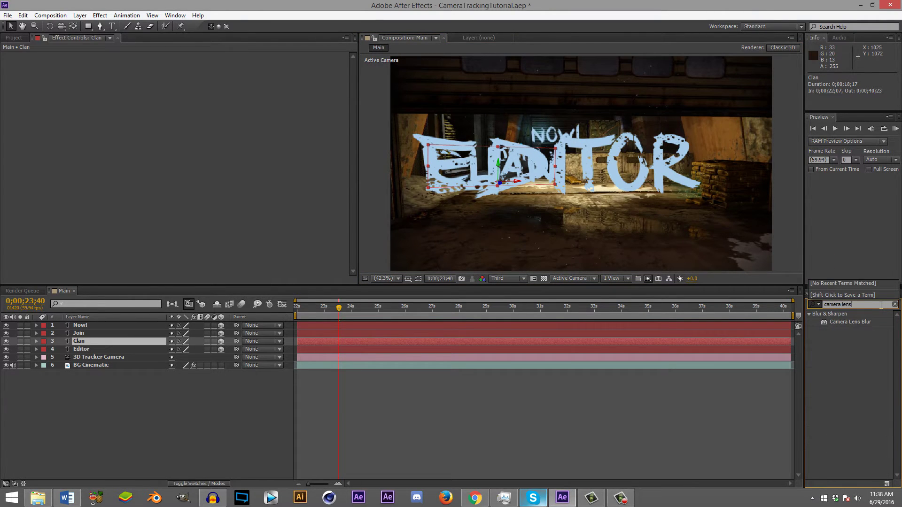
{"action": "left_click_drag", "start_coordinate": [847, 322], "coordinate": [87, 348]}
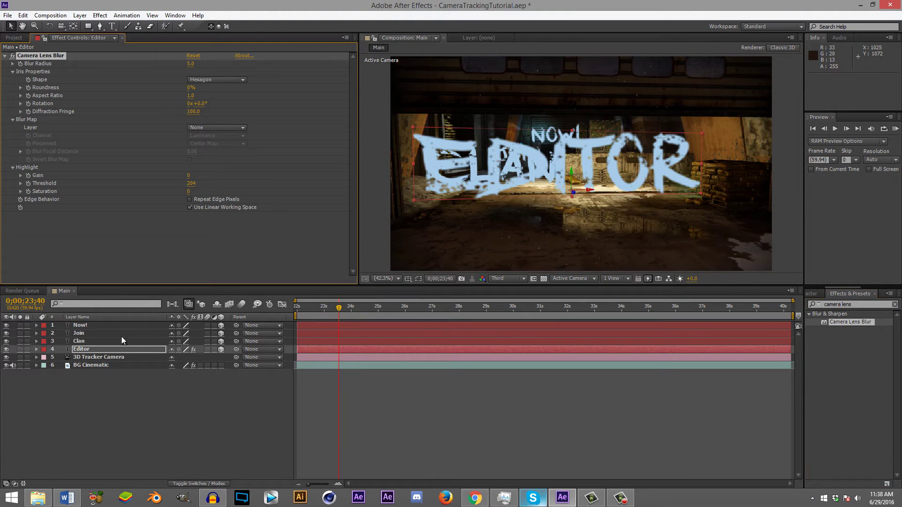
{"action": "key", "text": "ctrl+z"}
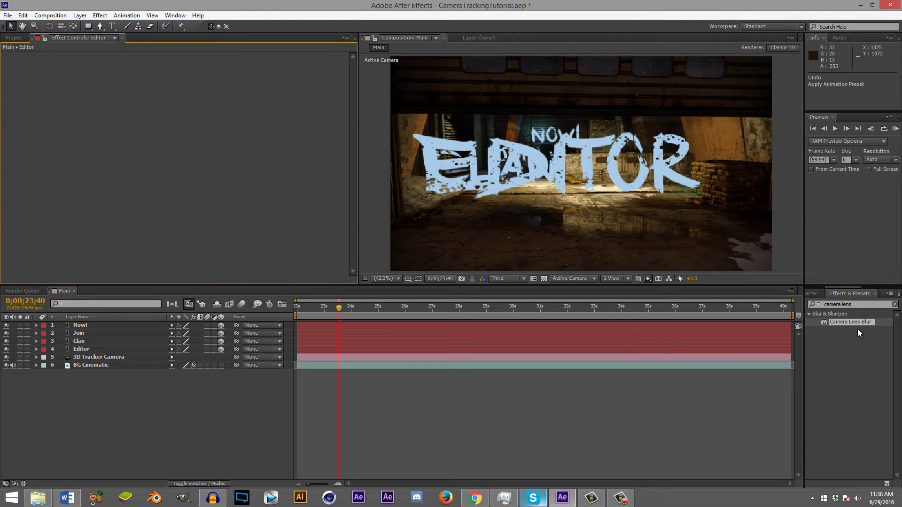
{"action": "left_click_drag", "start_coordinate": [842, 323], "coordinate": [90, 343]}
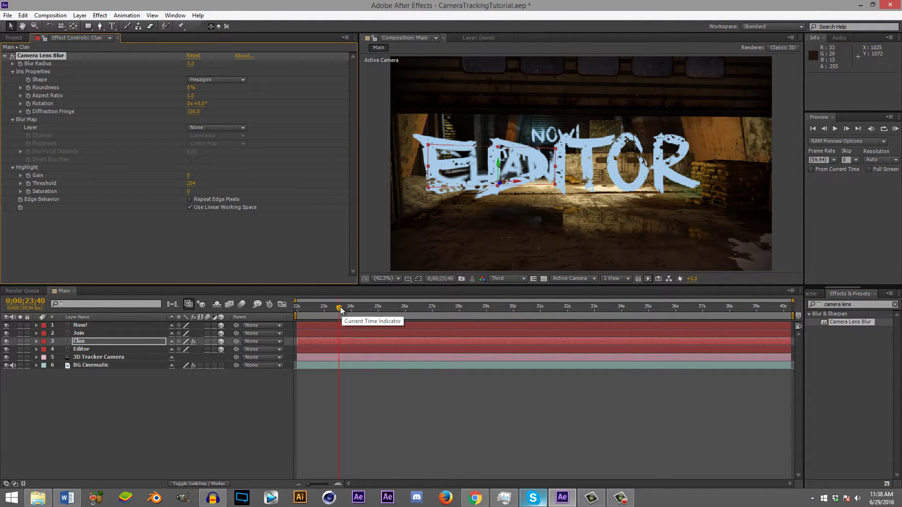
Step: Keyframe the Clan layer's Blur Radius at 0 at time 0;00;27;22 and reveal its keyframes in the timeline
{"action": "left_click_drag", "start_coordinate": [339, 308], "coordinate": [449, 308]}
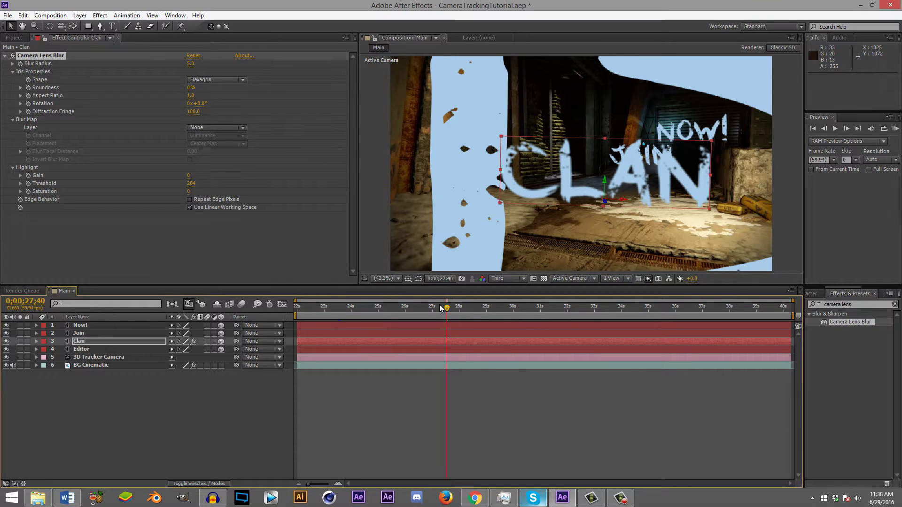
{"action": "left_click_drag", "start_coordinate": [433, 308], "coordinate": [439, 308]}
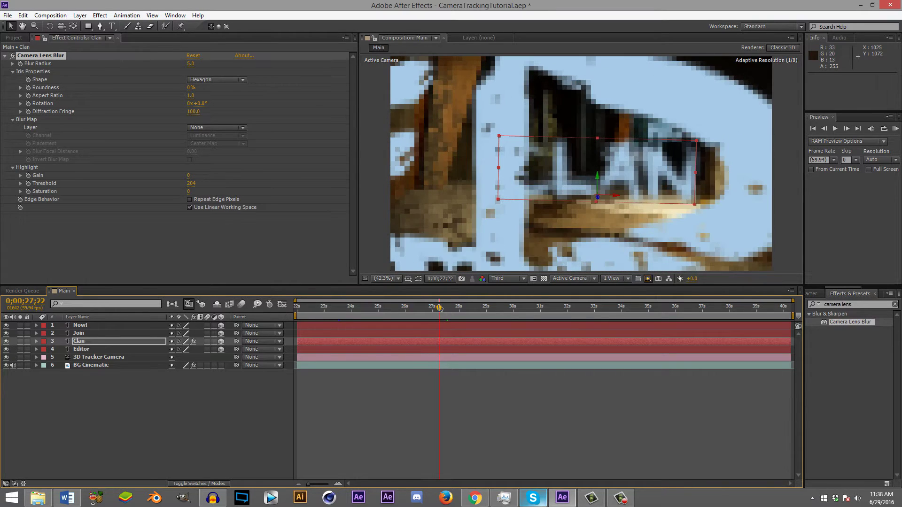
{"action": "left_click", "coordinate": [20, 66]}
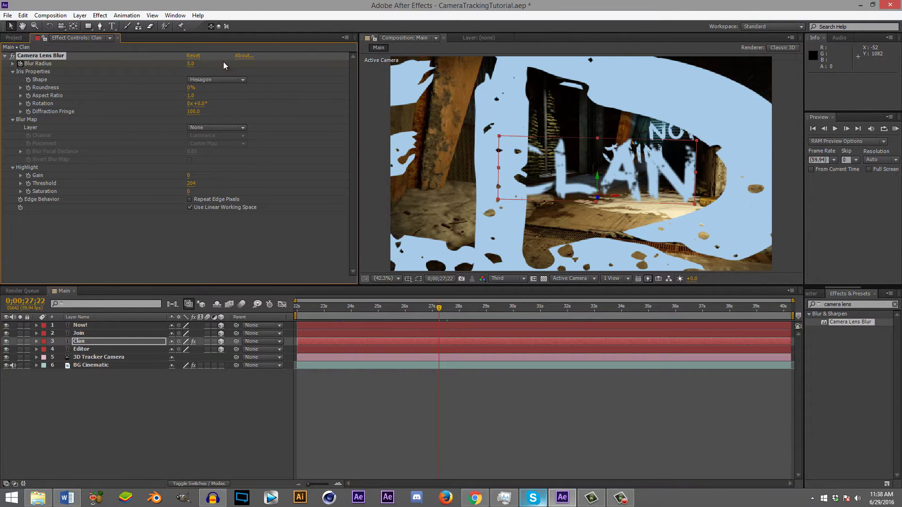
{"action": "left_click", "coordinate": [193, 65]}
{"action": "type", "text": "0"}
{"action": "key", "text": "Return"}
{"action": "key", "text": "u"}
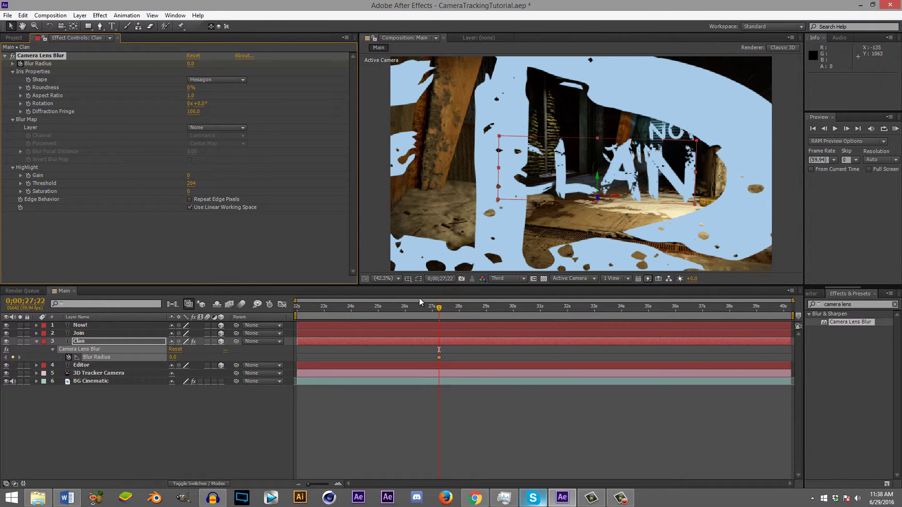
Step: Add a second Blur Radius keyframe of 25 on the Clan layer at 0;00;28;07
{"action": "left_click_drag", "start_coordinate": [437, 308], "coordinate": [455, 307]}
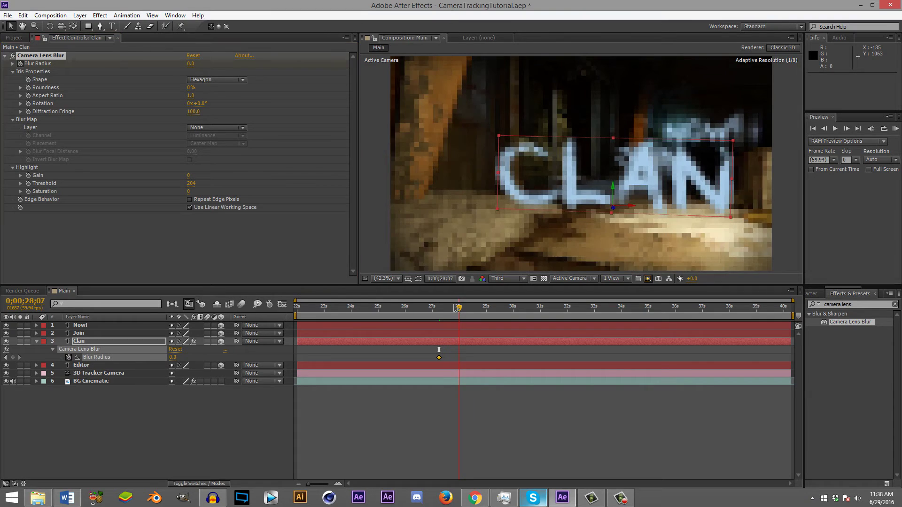
{"action": "left_click", "coordinate": [189, 66]}
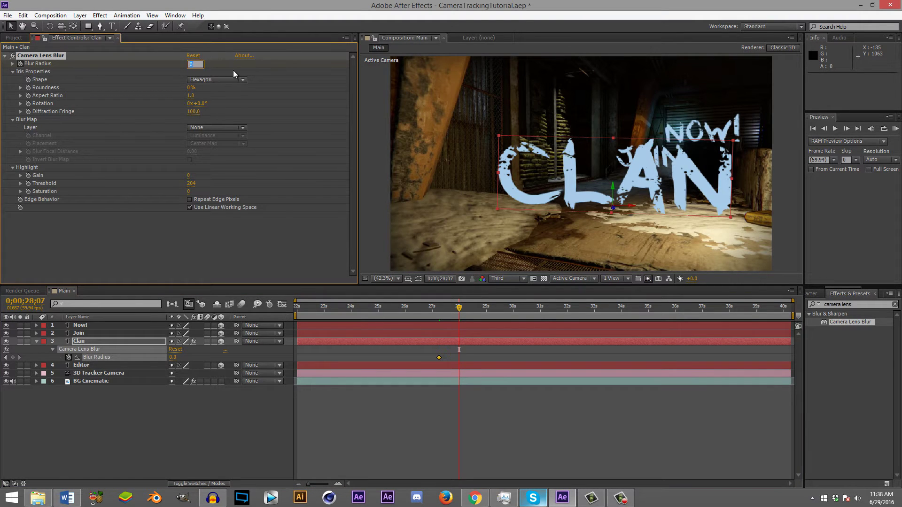
{"action": "type", "text": "25"}
{"action": "key", "text": "Return"}
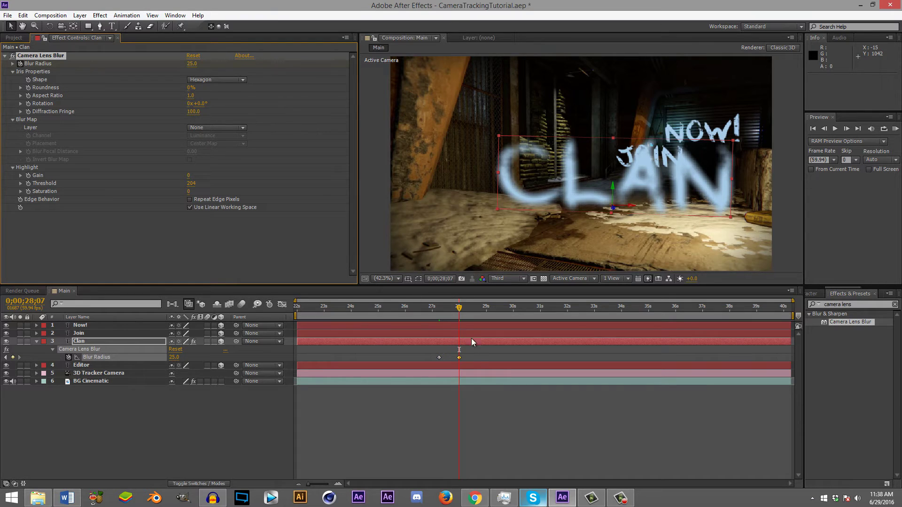
Step: Time-reverse the two Blur Radius keyframes on the Clan layer
{"action": "left_click", "coordinate": [439, 358]}
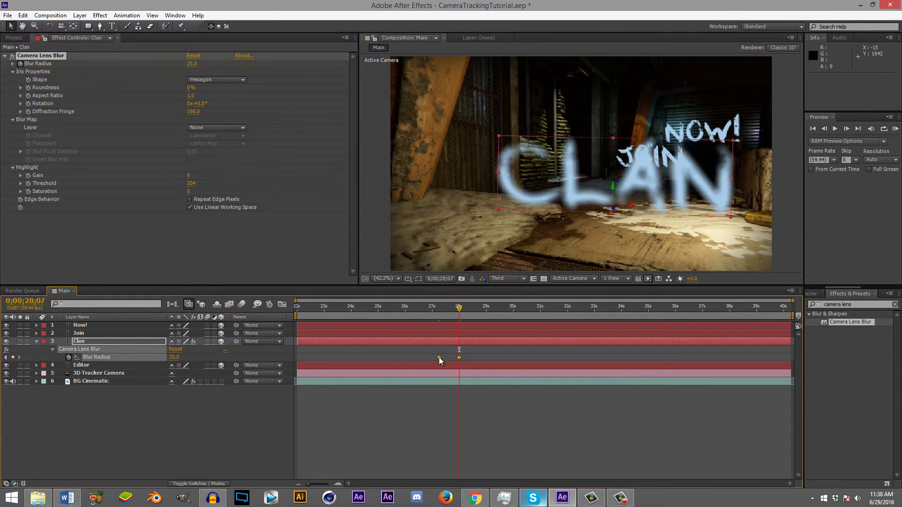
{"action": "right_click", "coordinate": [438, 358]}
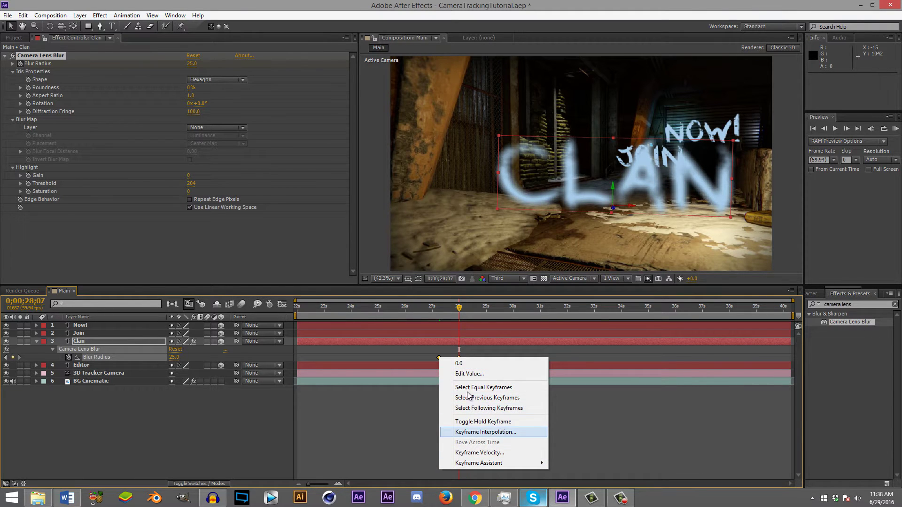
{"action": "mouse_move", "coordinate": [501, 464]}
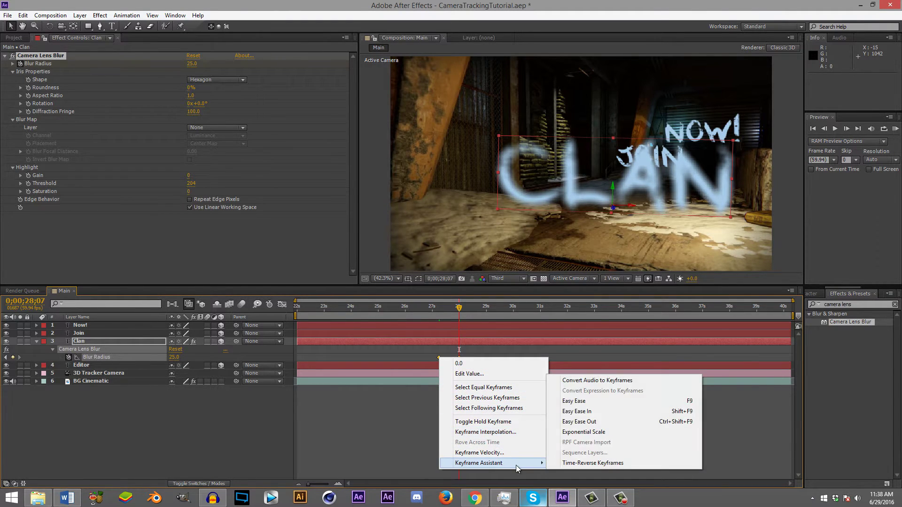
{"action": "left_click", "coordinate": [559, 464]}
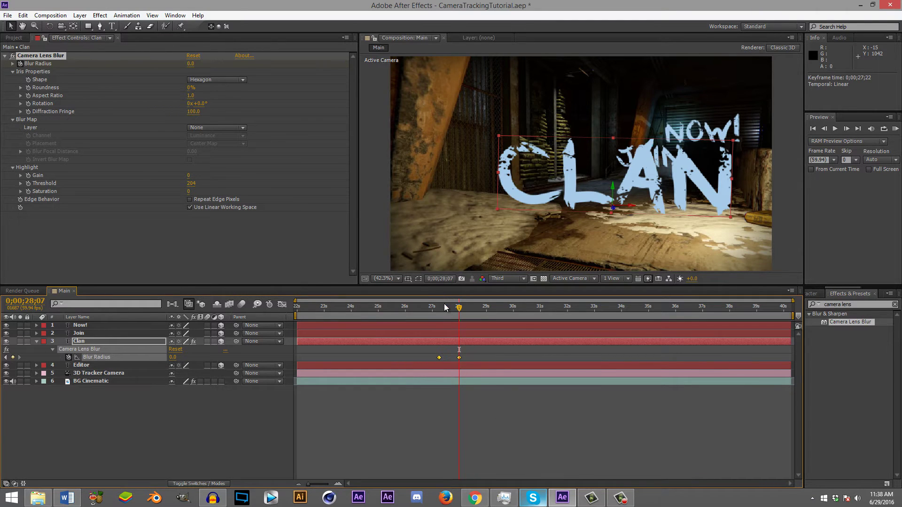
Step: Preview the Clan layer's focus pull, then set its Blur Radius keyframe at 0;00;27;22 to 20
{"action": "left_click_drag", "start_coordinate": [445, 307], "coordinate": [392, 307]}
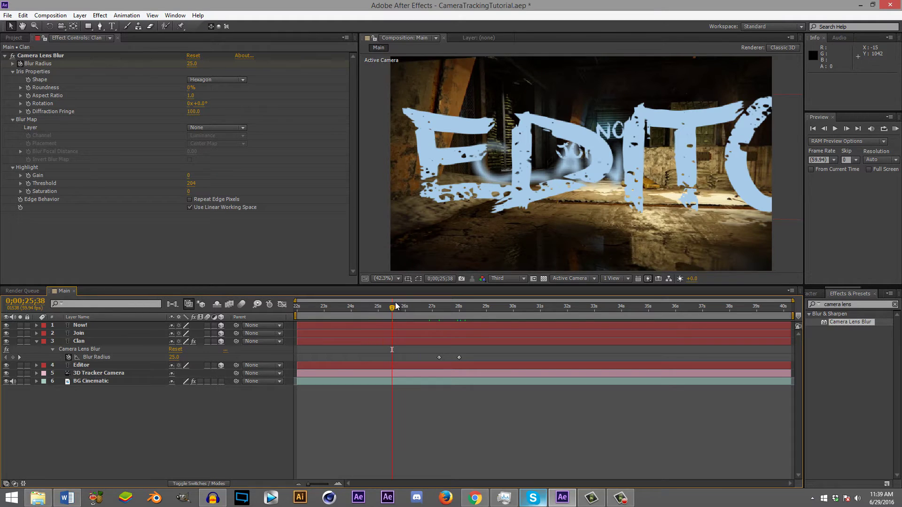
{"action": "key", "text": "k"}
{"action": "key", "text": "k"}
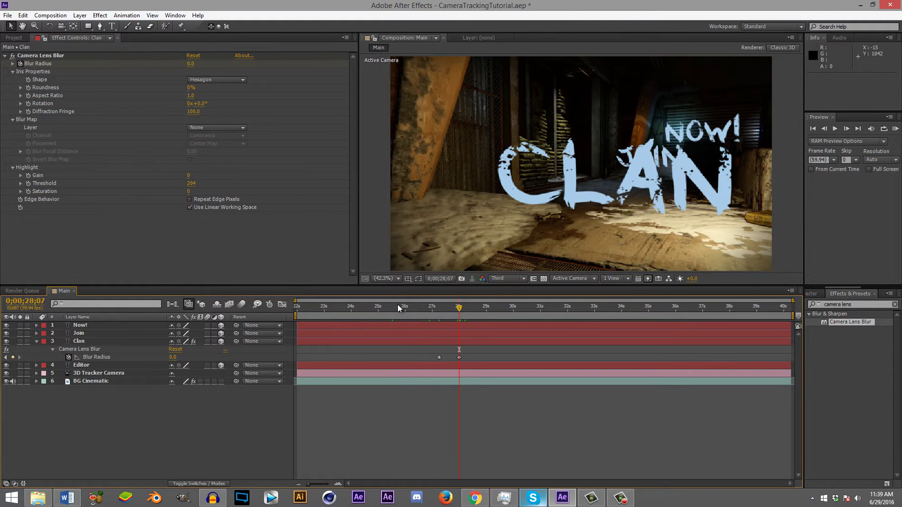
{"action": "key", "text": "j"}
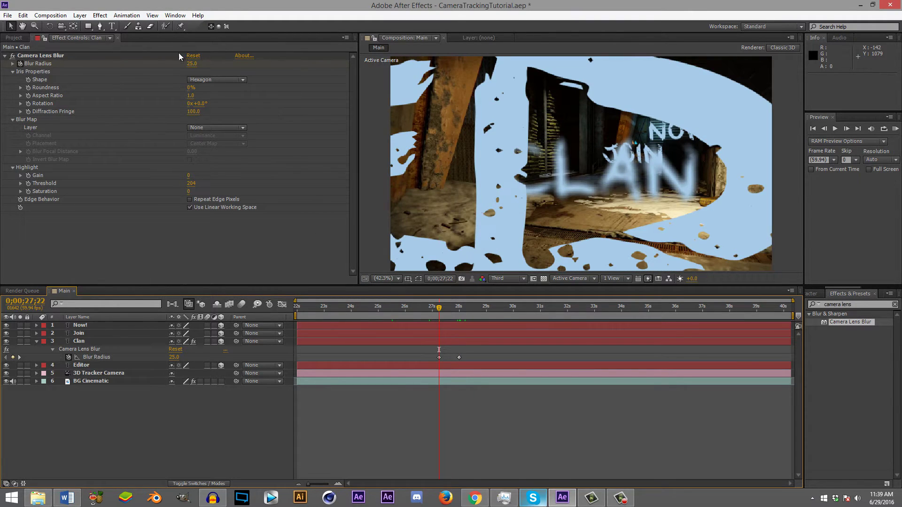
{"action": "left_click", "coordinate": [191, 65]}
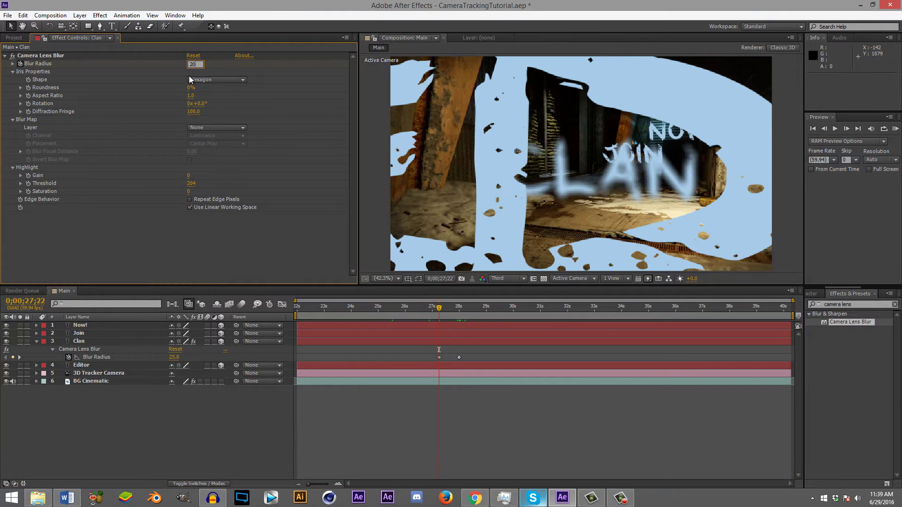
{"action": "key", "text": "Return"}
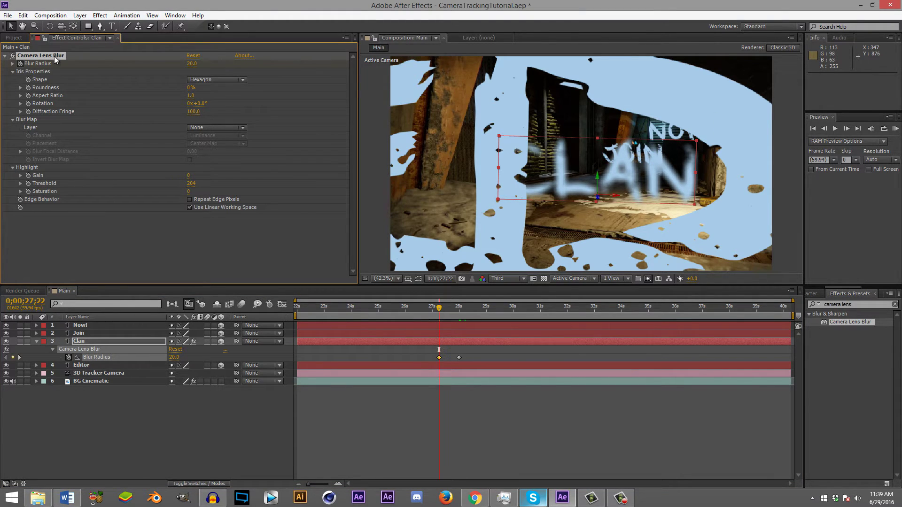
Step: Copy the Clan layer's Camera Lens Blur onto the Join and Now! layers and reveal their Blur Radius keyframes
{"action": "key", "text": "ctrl+c"}
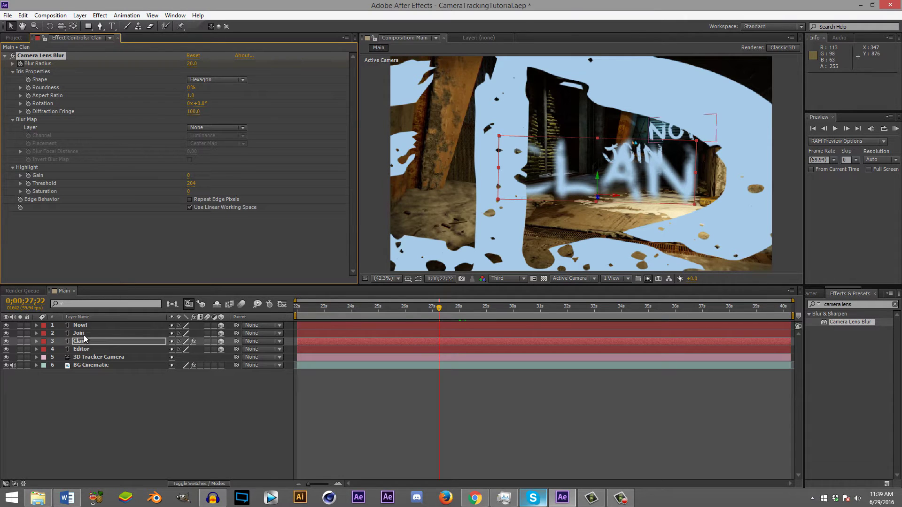
{"action": "left_click", "coordinate": [85, 333]}
{"action": "key", "text": "ctrl+v"}
{"action": "left_click", "coordinate": [87, 326]}
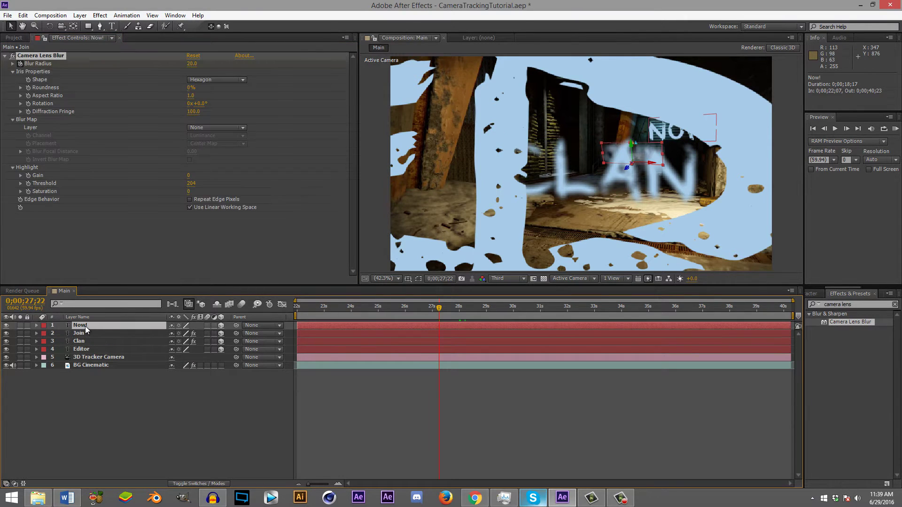
{"action": "key", "text": "ctrl+v"}
{"action": "key", "text": "u"}
{"action": "left_click", "coordinate": [131, 348]}
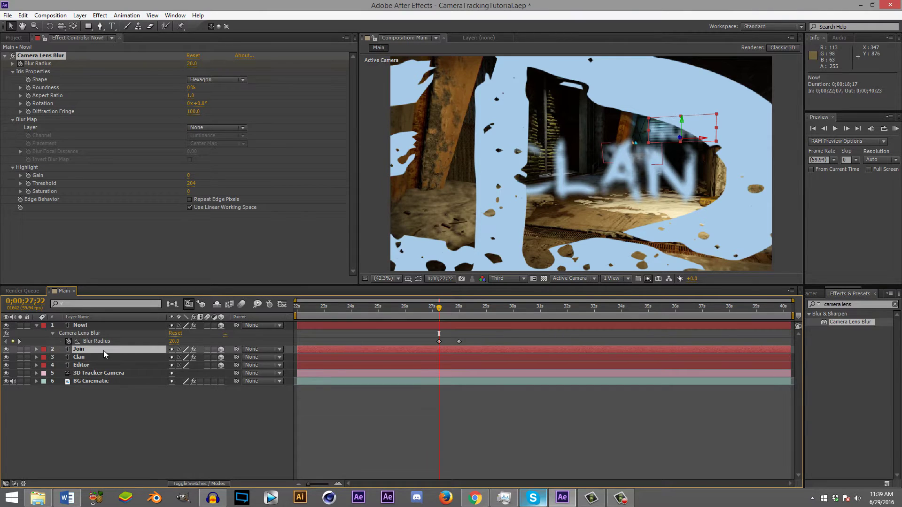
{"action": "key", "text": "u"}
Step: Shift the Join layer's two Blur Radius keyframes so that the first one sits at 0;00;31;12
{"action": "left_click_drag", "start_coordinate": [444, 308], "coordinate": [542, 307]}
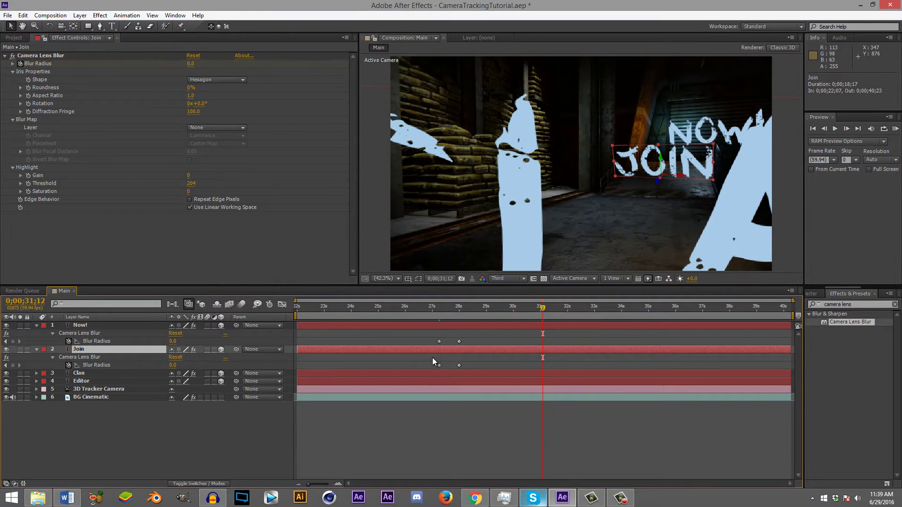
{"action": "left_click_drag", "start_coordinate": [432, 357], "coordinate": [568, 368]}
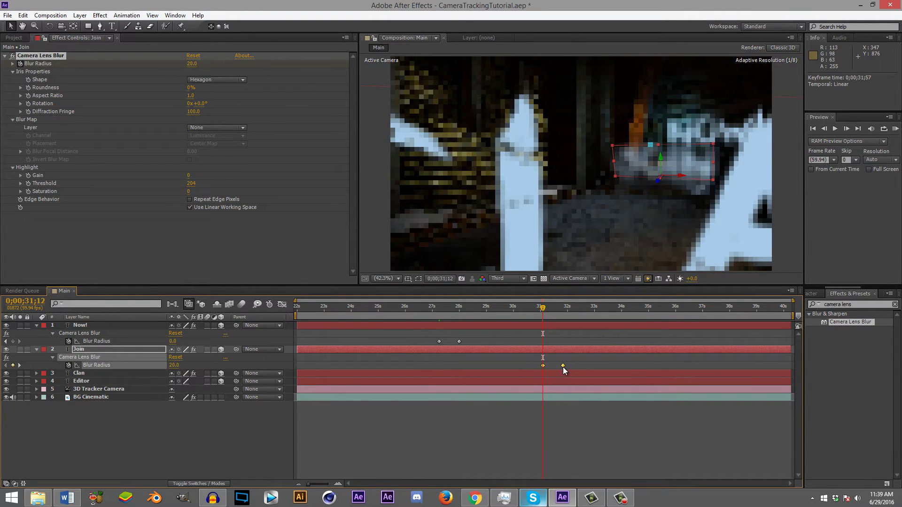
{"action": "left_click", "coordinate": [537, 315]}
Step: Shift the Now! layer's two Blur Radius keyframes to start at 0;00;37;49 and preview the title coming into focus
{"action": "left_click_drag", "start_coordinate": [541, 308], "coordinate": [721, 304]}
{"action": "left_click_drag", "start_coordinate": [426, 337], "coordinate": [745, 346]}
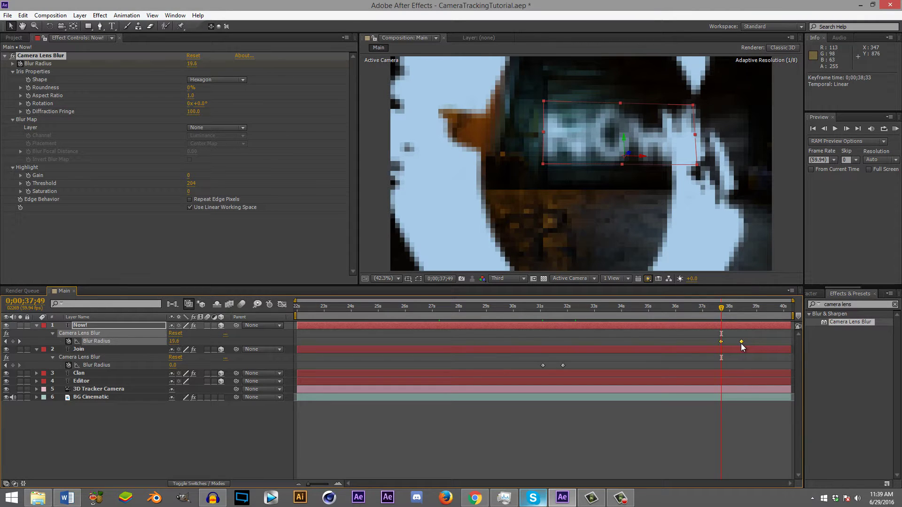
{"action": "left_click", "coordinate": [728, 335]}
{"action": "left_click_drag", "start_coordinate": [722, 306], "coordinate": [749, 306]}
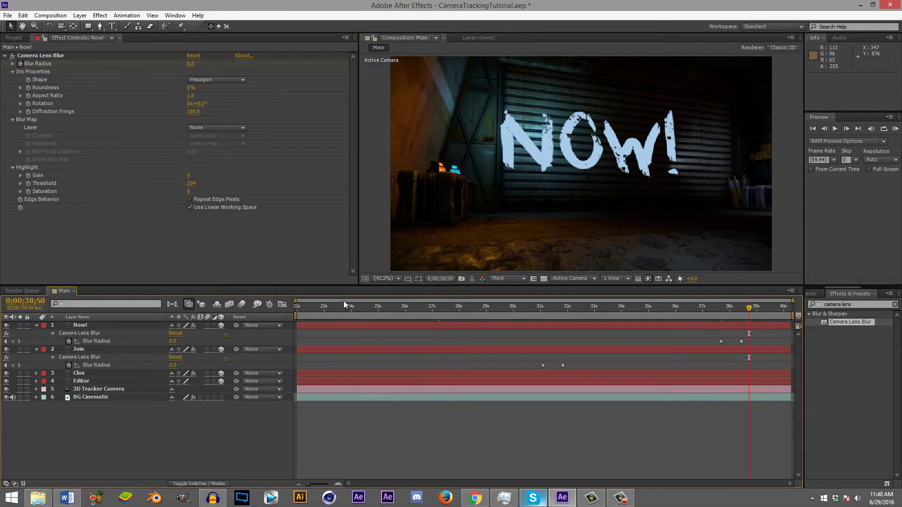
Step: Return to 0;00;23;59, clear the effects search and collapse the Join and Now! layers
{"action": "left_click_drag", "start_coordinate": [333, 307], "coordinate": [307, 307]}
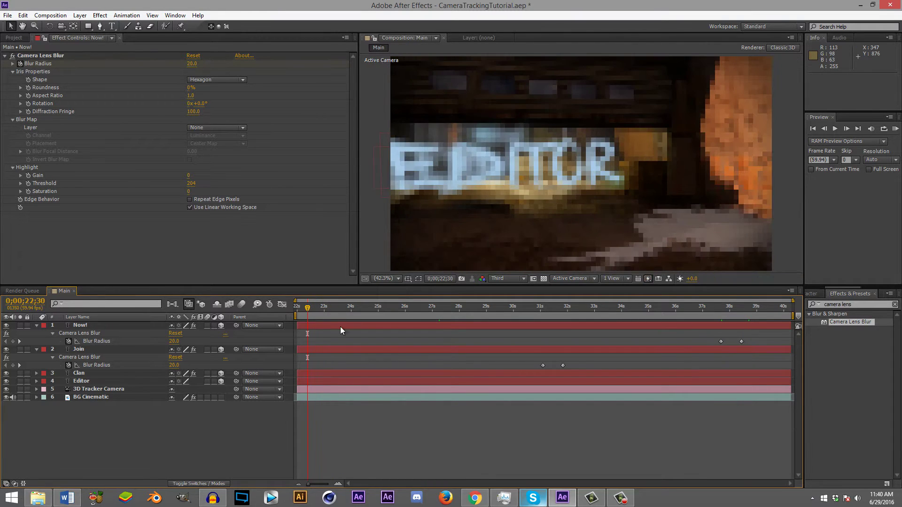
{"action": "left_click_drag", "start_coordinate": [325, 307], "coordinate": [348, 308]}
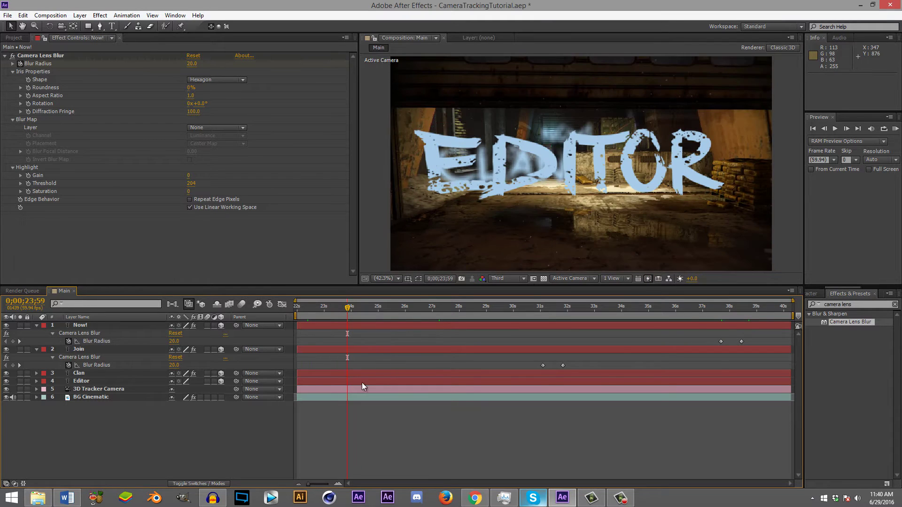
{"action": "left_click", "coordinate": [895, 306]}
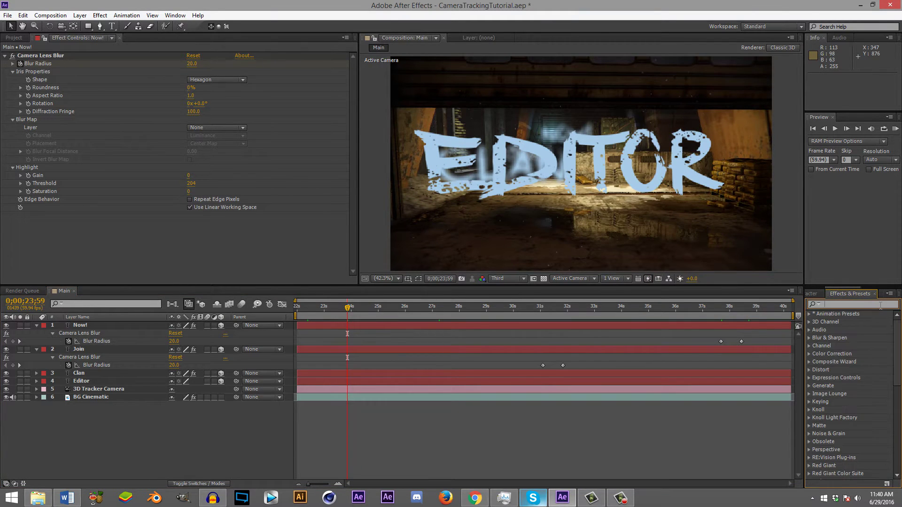
{"action": "left_click", "coordinate": [37, 349]}
{"action": "left_click", "coordinate": [36, 325]}
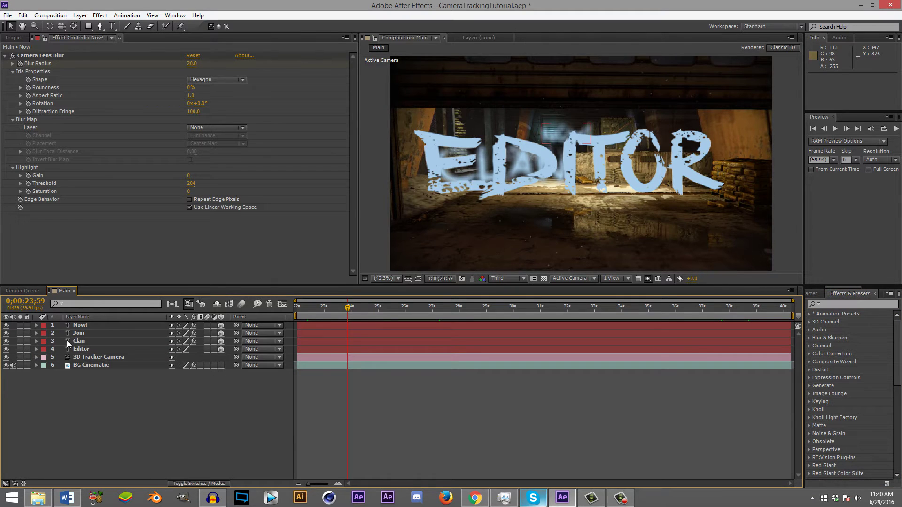
Step: Apply the Universe Edge Glow effect to the Editor layer
{"action": "left_click", "coordinate": [81, 349]}
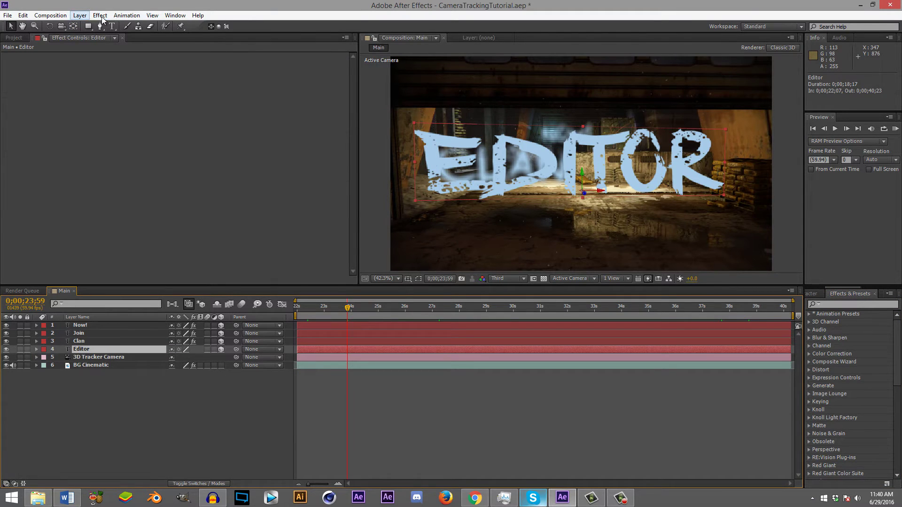
{"action": "left_click", "coordinate": [100, 15]}
{"action": "left_click", "coordinate": [100, 15]}
{"action": "left_click", "coordinate": [100, 16]}
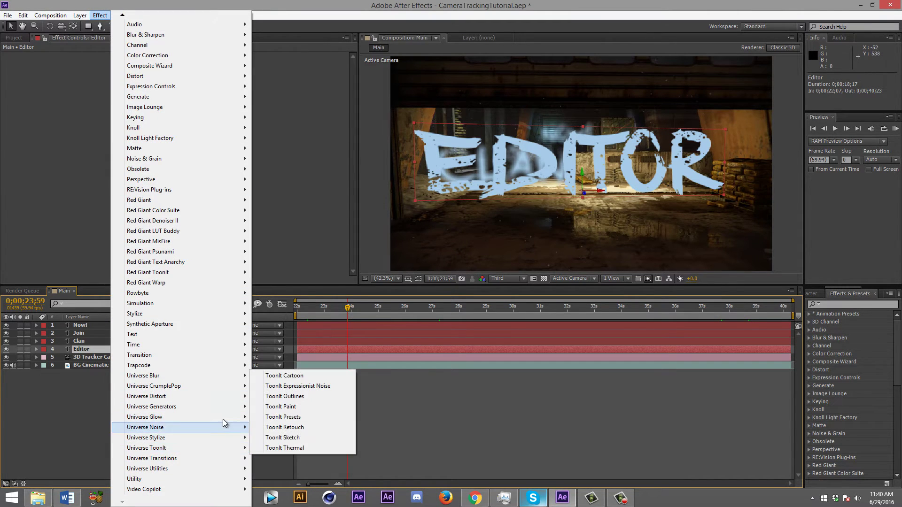
{"action": "mouse_move", "coordinate": [227, 378]}
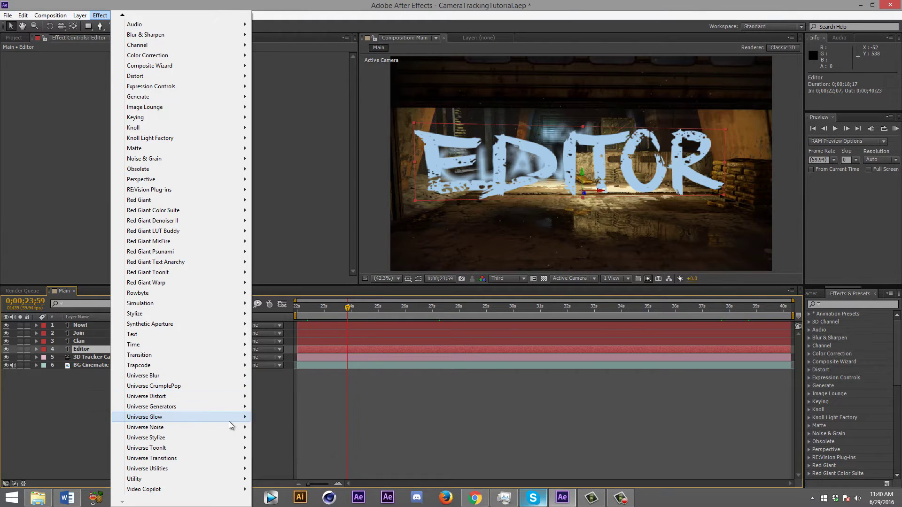
{"action": "mouse_move", "coordinate": [229, 438]}
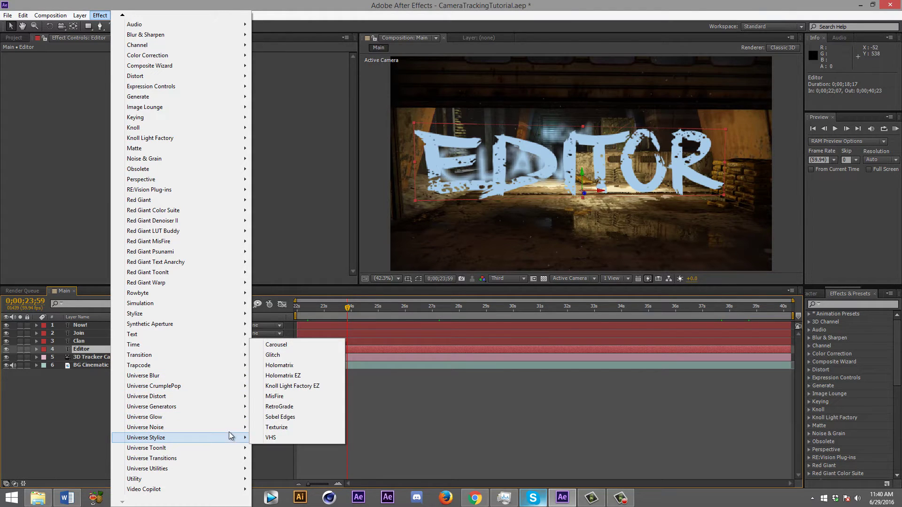
{"action": "mouse_move", "coordinate": [240, 421]}
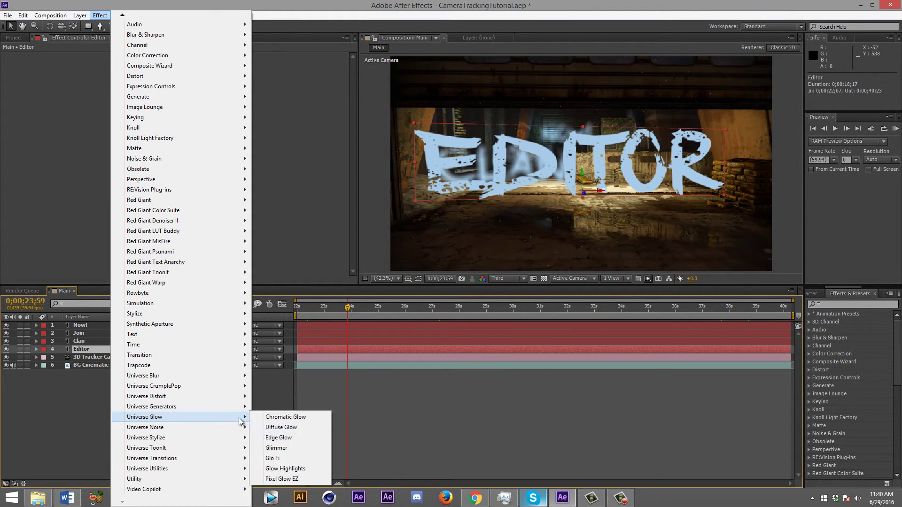
{"action": "left_click", "coordinate": [281, 438]}
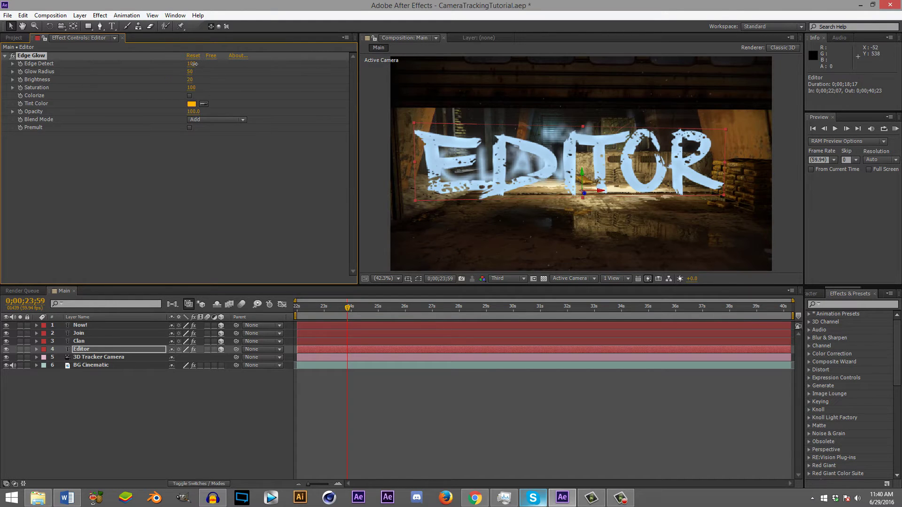
Step: Set the Editor layer's Edge Glow to an Edge Detect of 250 and a Glow Radius of 450
{"action": "left_click_drag", "start_coordinate": [196, 64], "coordinate": [206, 64]}
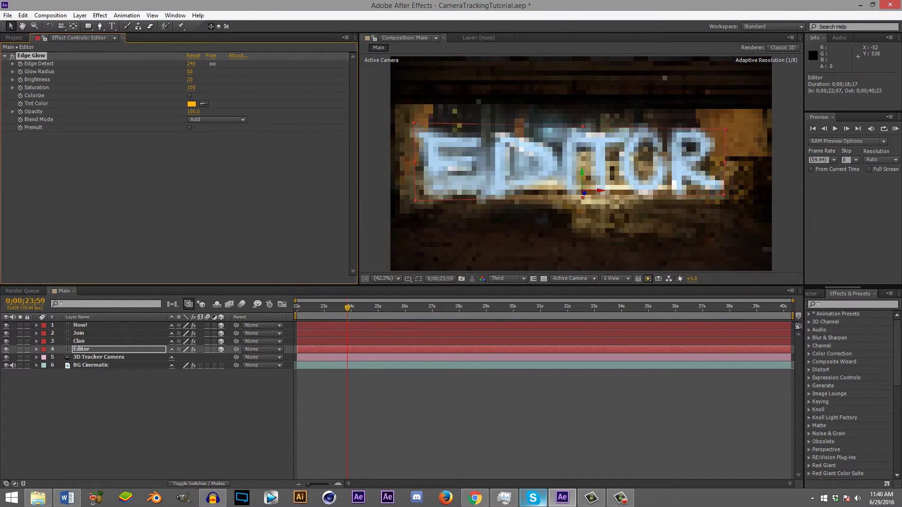
{"action": "left_click", "coordinate": [191, 64]}
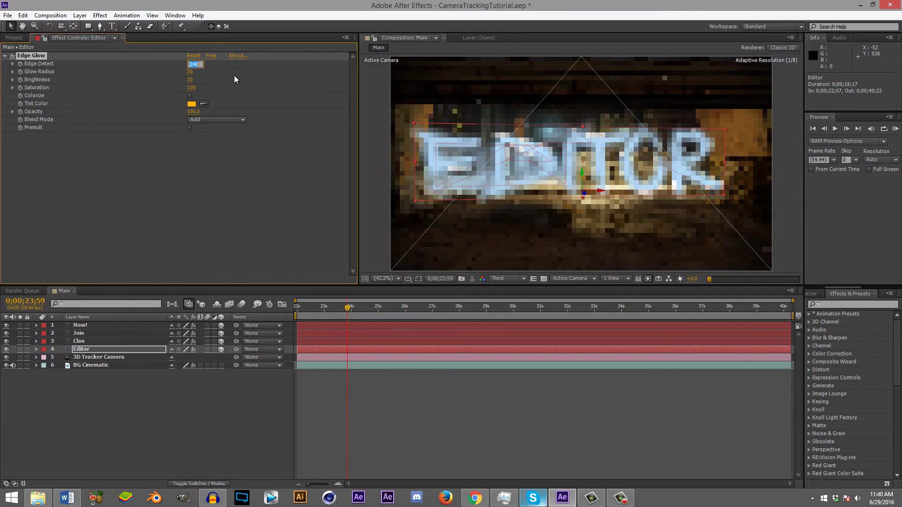
{"action": "type", "text": "250"}
{"action": "key", "text": "Tab"}
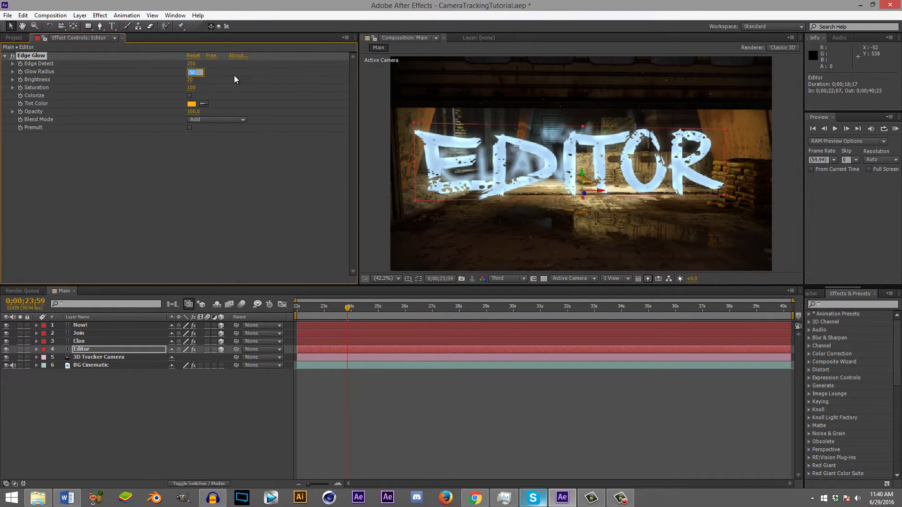
{"action": "type", "text": "450"}
{"action": "key", "text": "Return"}
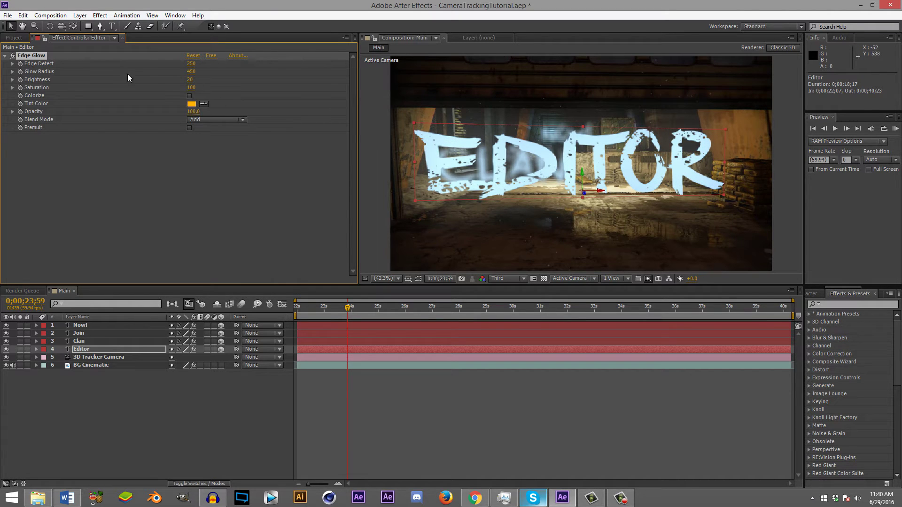
Step: Compare the Editor title with Edge Glow off and on, and try a Brightness of 35
{"action": "left_click", "coordinate": [13, 55]}
{"action": "left_click", "coordinate": [13, 56]}
{"action": "left_click", "coordinate": [13, 56]}
{"action": "left_click", "coordinate": [14, 55]}
{"action": "left_click", "coordinate": [190, 80]}
{"action": "type", "text": "35"}
{"action": "key", "text": "Return"}
Step: Copy the Editor layer's Edge Glow onto the Clan, Join and Now! layers
{"action": "left_click", "coordinate": [79, 341]}
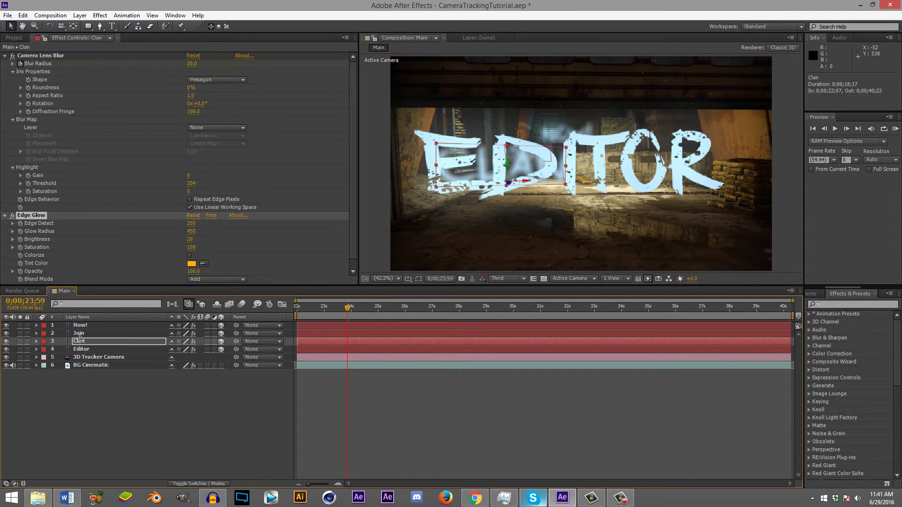
{"action": "left_click", "coordinate": [80, 334]}
{"action": "left_click", "coordinate": [78, 325]}
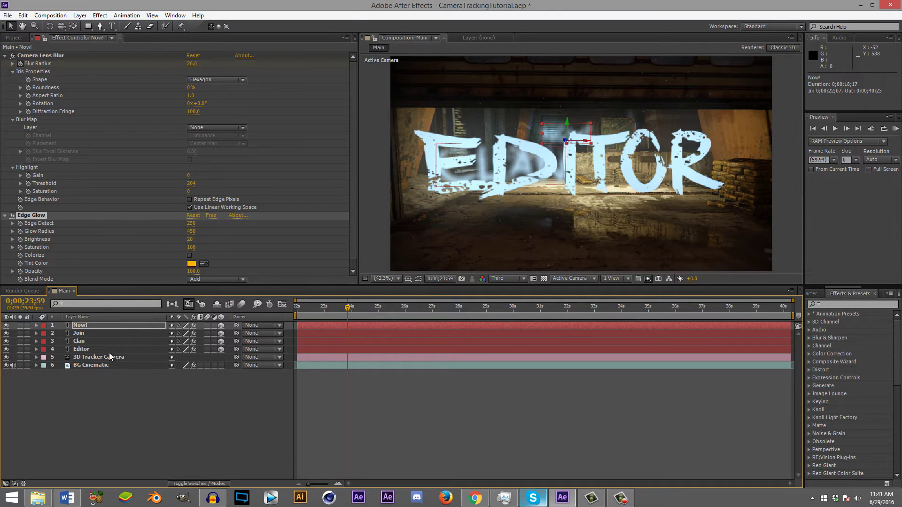
Step: Reveal the keyframed properties of the Clan, Join and Now! layers in the timeline
{"action": "left_click", "coordinate": [93, 341]}
{"action": "key", "text": "u"}
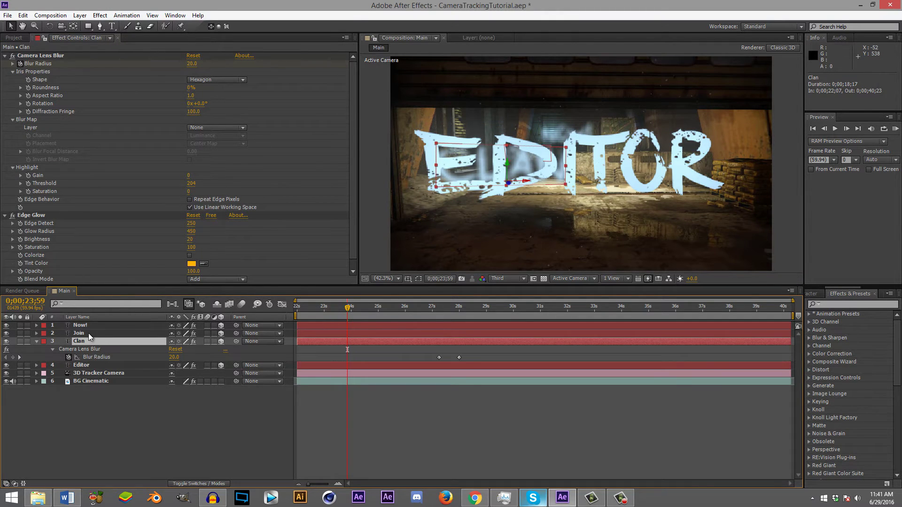
{"action": "left_click", "coordinate": [88, 333]}
{"action": "key", "text": "u"}
{"action": "left_click", "coordinate": [87, 324]}
{"action": "key", "text": "u"}
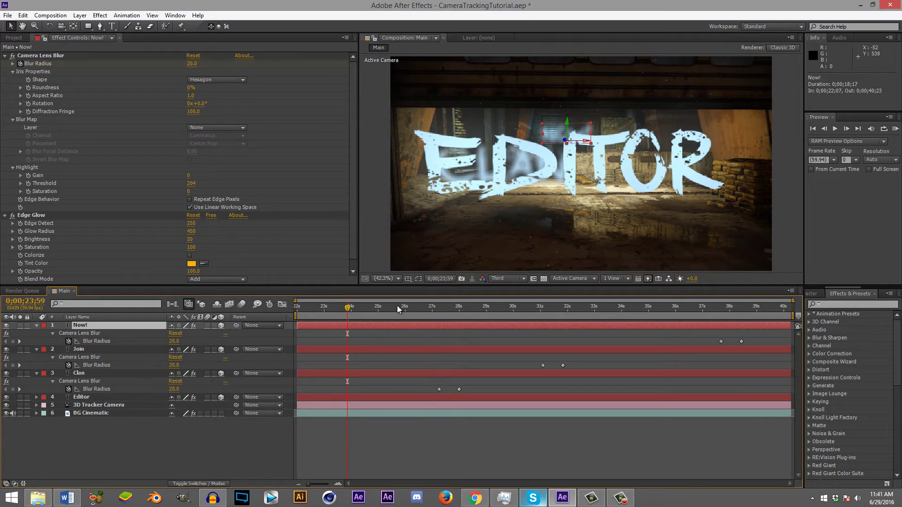
Step: Add an Edge Detect keyframe of 250 to the Clan layer's Edge Glow at 0;00;27;22
{"action": "key", "text": "k"}
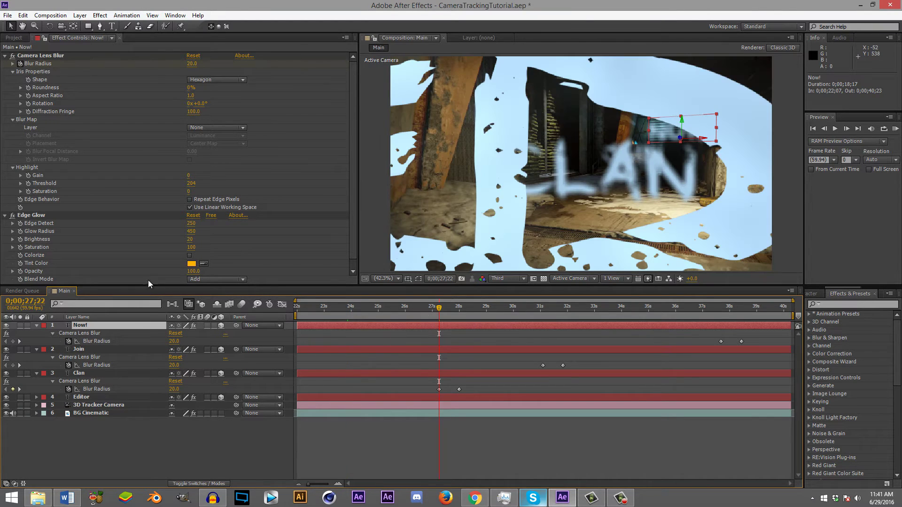
{"action": "left_click", "coordinate": [103, 370]}
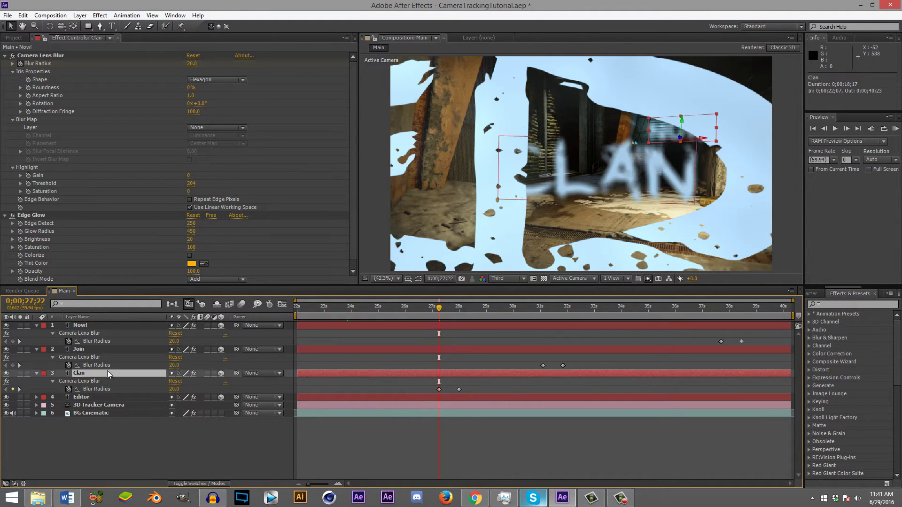
{"action": "left_click", "coordinate": [31, 215]}
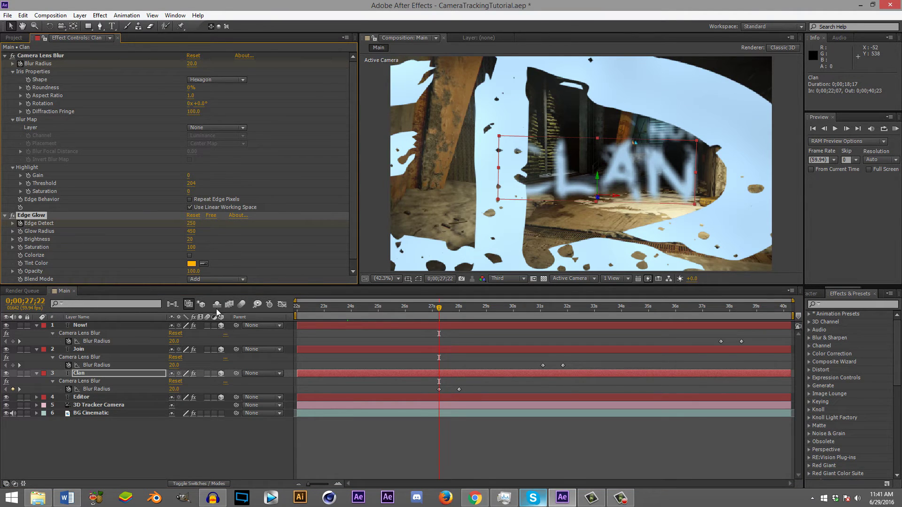
Step: Move the Clan layer's Edge Detect keyframe of 250 to 0;00;28;07, in line with its second Blur Radius keyframe
{"action": "key", "text": "k"}
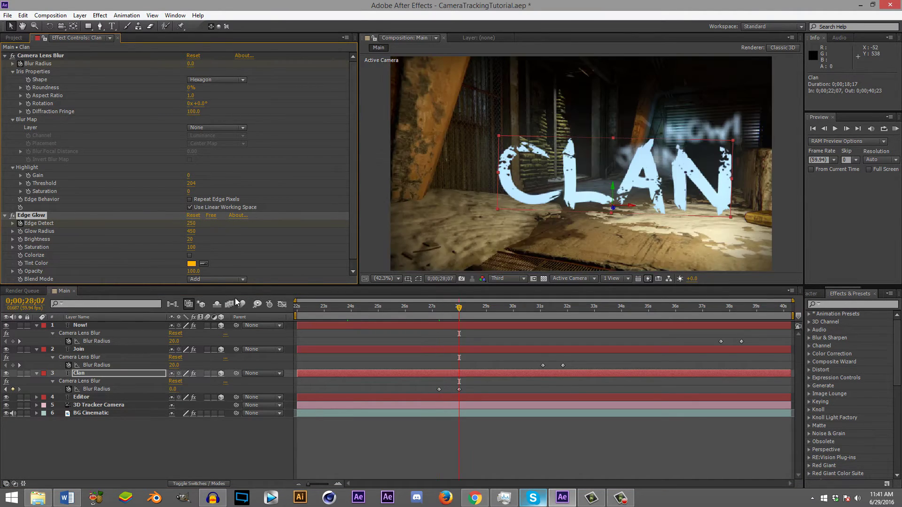
{"action": "key", "text": "u"}
{"action": "key", "text": "u"}
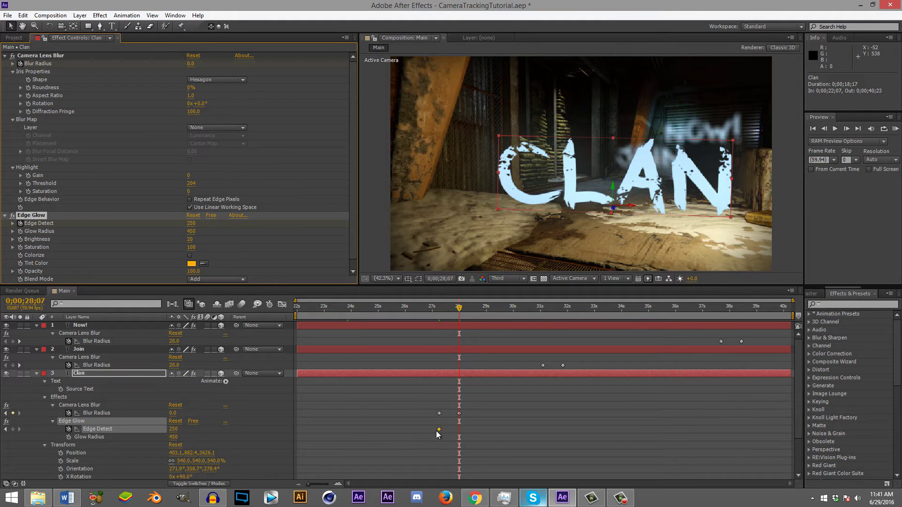
{"action": "left_click_drag", "start_coordinate": [442, 434], "coordinate": [454, 433]}
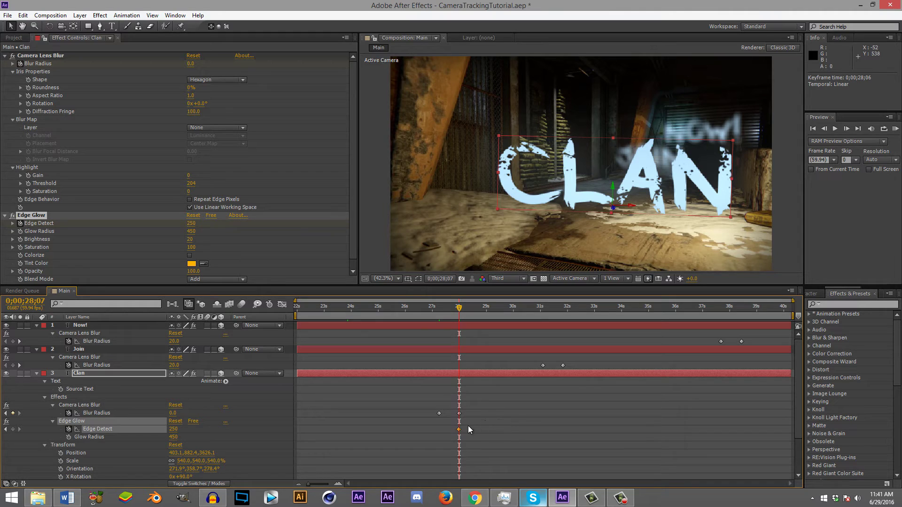
{"action": "left_click", "coordinate": [459, 429]}
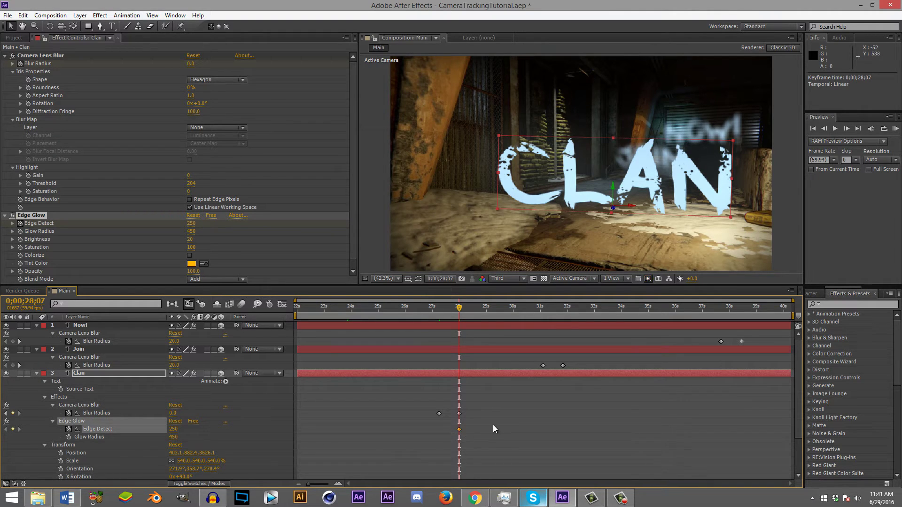
Step: Add an Edge Detect keyframe of 0 to the Clan layer at its first Blur Radius keyframe, 0;00;27;22
{"action": "key", "text": "j"}
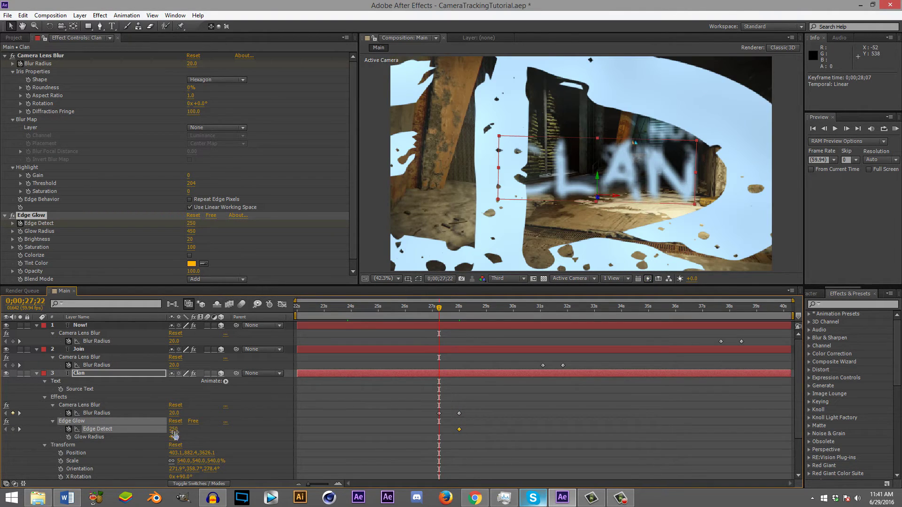
{"action": "type", "text": "0"}
{"action": "key", "text": "Return"}
Step: Copy the Clan layer's keyframed Edge Glow onto the Join layer at 0;00;31;12, collapsing both layers' properties
{"action": "left_click_drag", "start_coordinate": [439, 308], "coordinate": [543, 310]}
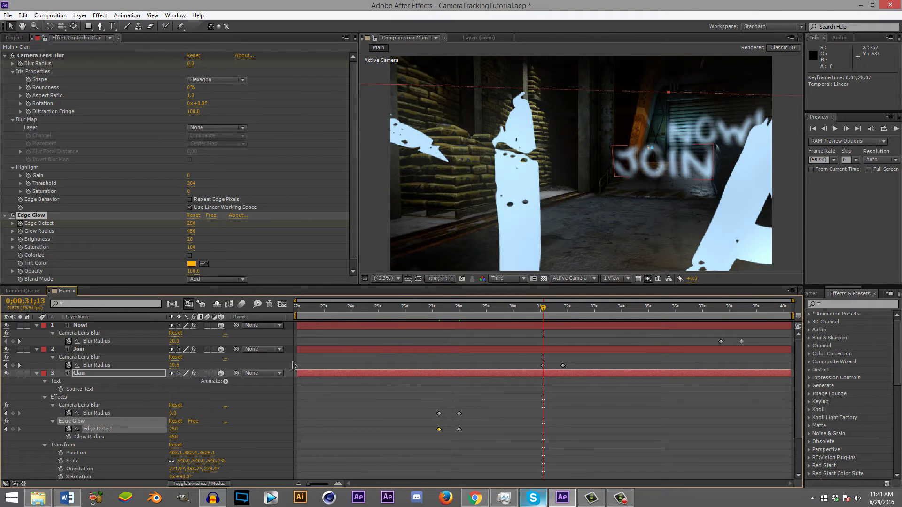
{"action": "key", "text": "Page_Up"}
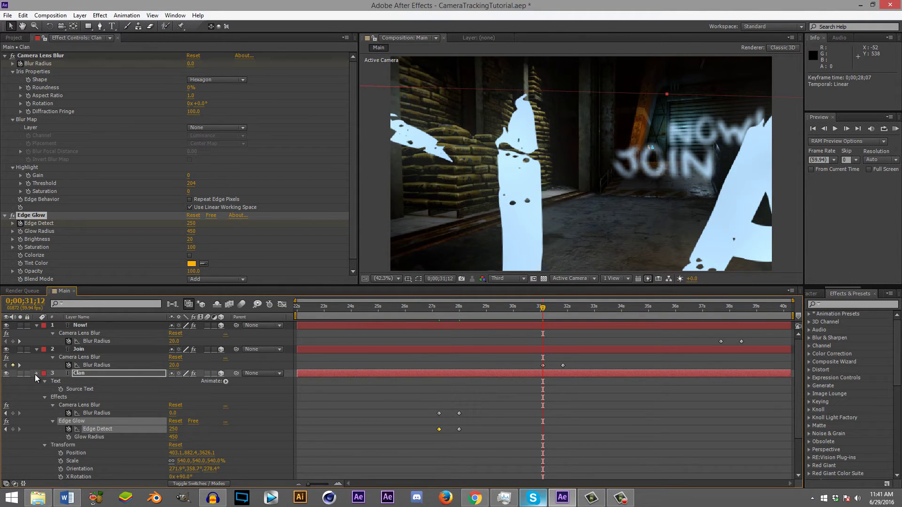
{"action": "left_click", "coordinate": [36, 374]}
{"action": "left_click", "coordinate": [101, 350]}
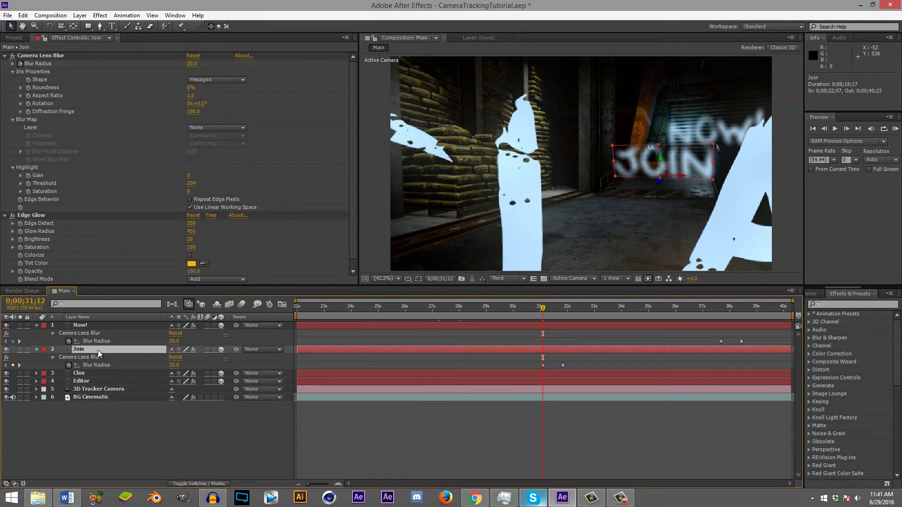
{"action": "left_click", "coordinate": [89, 373]}
{"action": "left_click", "coordinate": [26, 215]}
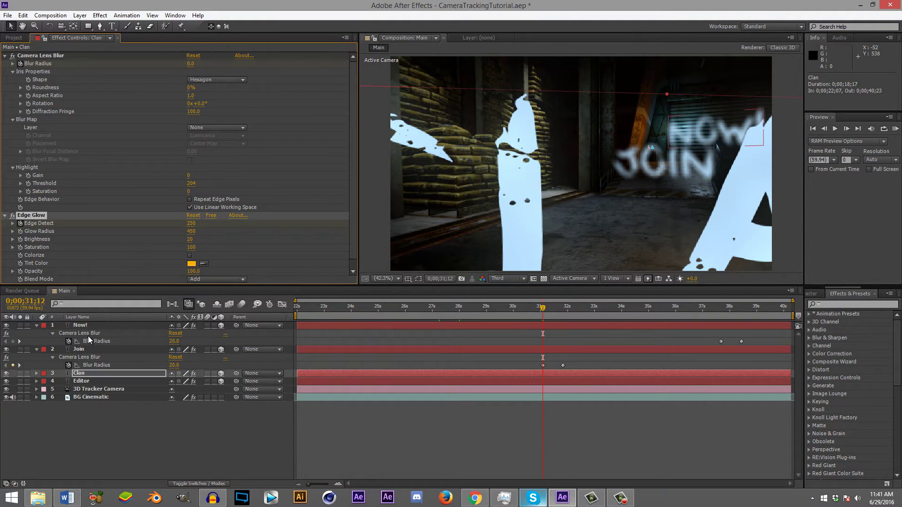
{"action": "left_click", "coordinate": [89, 348]}
{"action": "key", "text": "ctrl+v"}
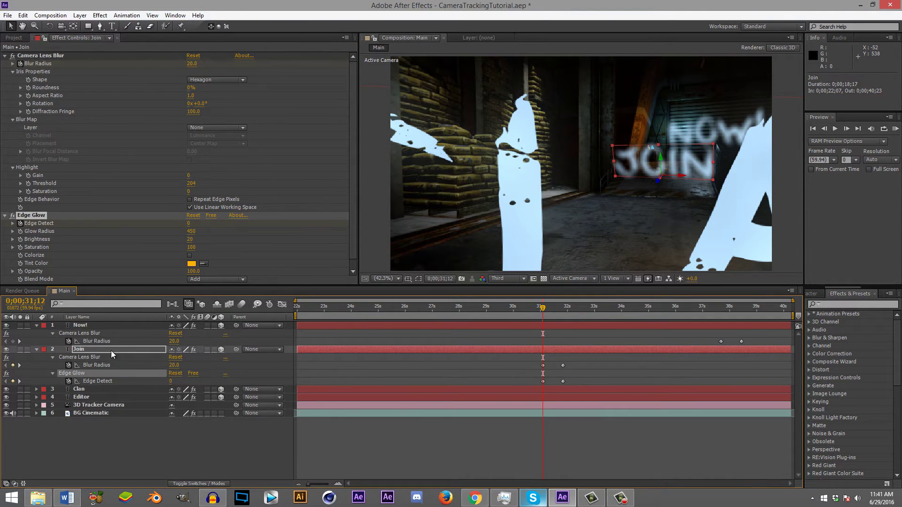
{"action": "key", "text": "u"}
Step: Paste the keyframed Edge Glow onto the Now! layer at 0;00;37;48 and collapse its properties
{"action": "left_click", "coordinate": [84, 325]}
{"action": "key", "text": "ctrl+v"}
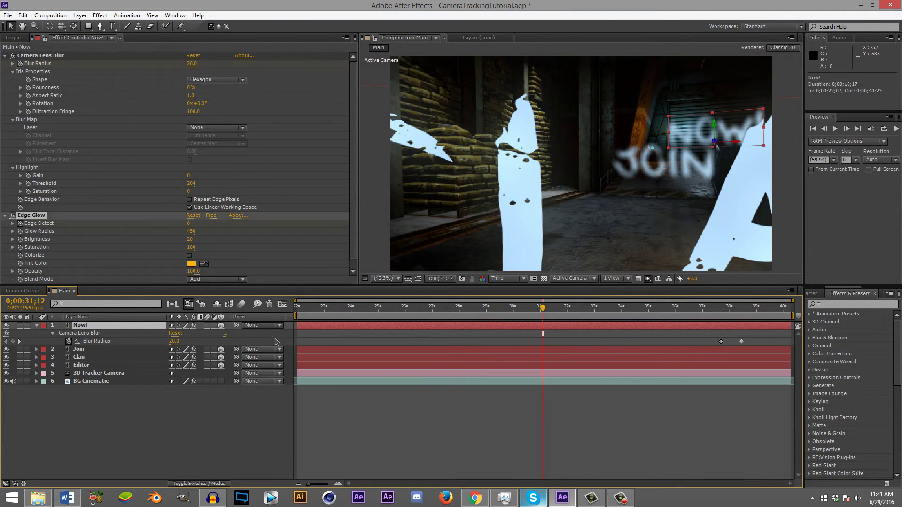
{"action": "left_click", "coordinate": [718, 309]}
{"action": "key", "text": "ctrl+v"}
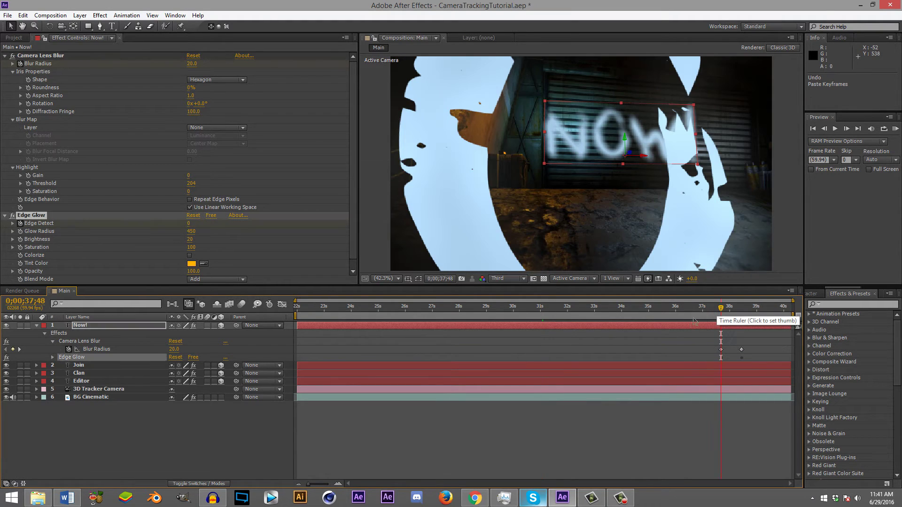
{"action": "key", "text": "u"}
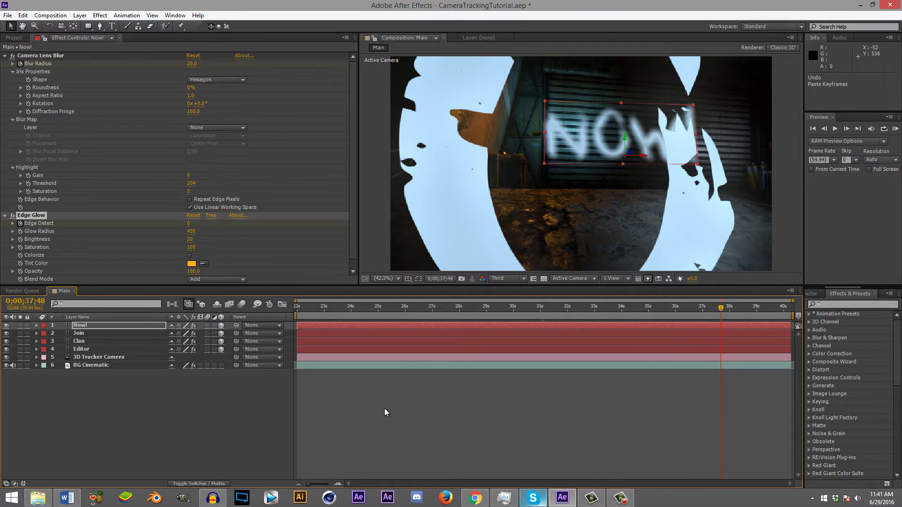
{"action": "left_click", "coordinate": [384, 411]}
{"action": "mouse_move", "coordinate": [321, 307]}
{"action": "left_mouse_down"}
{"action": "mouse_move", "coordinate": [298, 308]}
{"action": "mouse_move", "coordinate": [758, 307]}
{"action": "mouse_move", "coordinate": [314, 314]}
{"action": "left_mouse_up"}
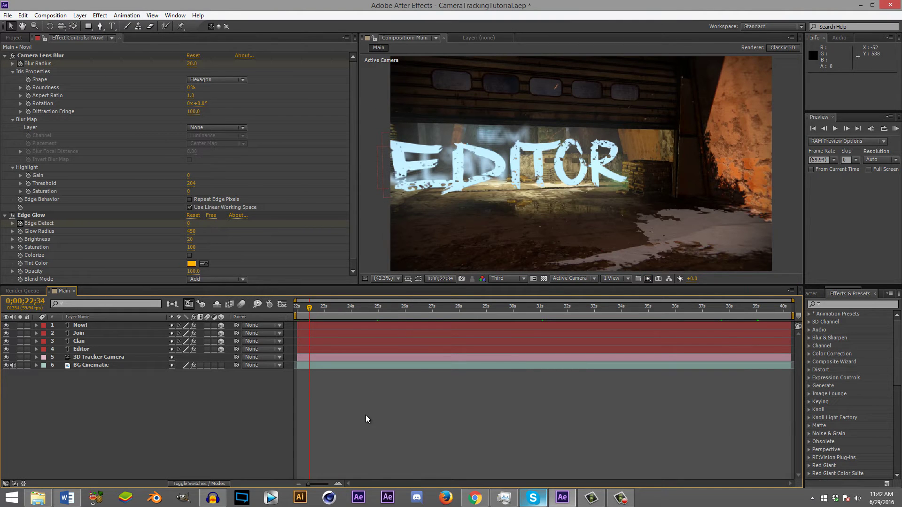
{"action": "left_click", "coordinate": [87, 368]}
{"action": "left_click", "coordinate": [91, 393]}
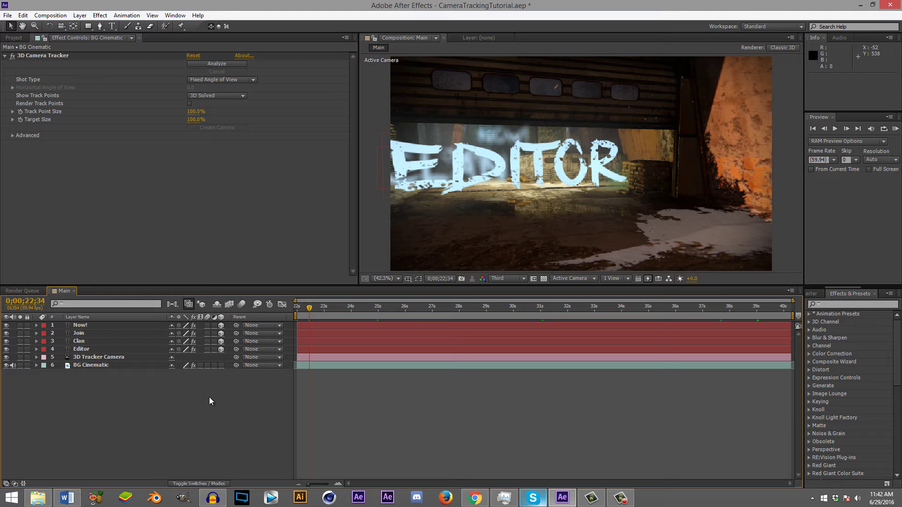
{"action": "key", "text": "ctrl+alt+shift+l"}
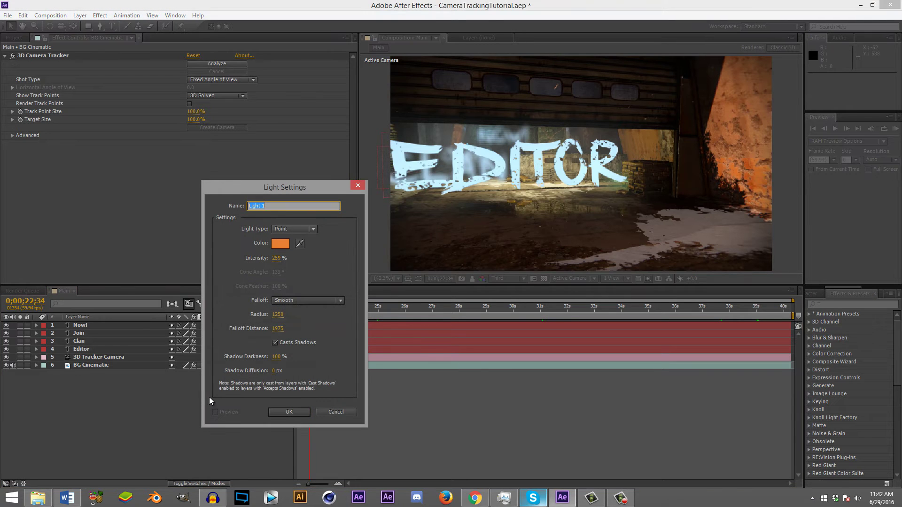
{"action": "left_click", "coordinate": [336, 412]}
Step: Start a new light layer named Light, with type Spot and an intensity of 300%
{"action": "left_click", "coordinate": [83, 15]}
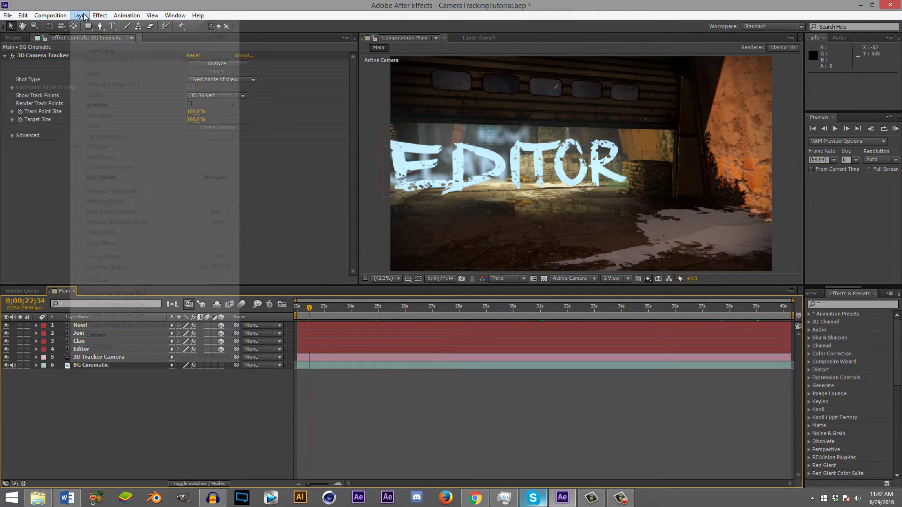
{"action": "mouse_move", "coordinate": [237, 25]}
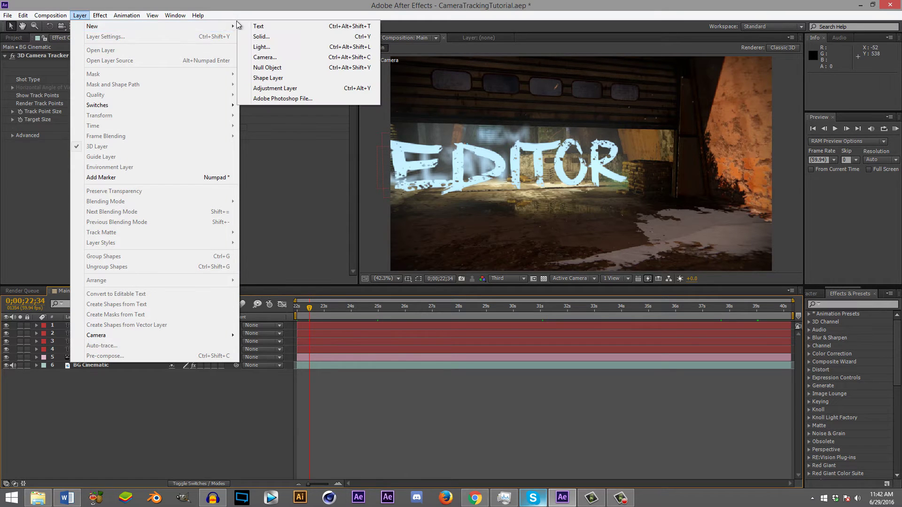
{"action": "left_click", "coordinate": [278, 47]}
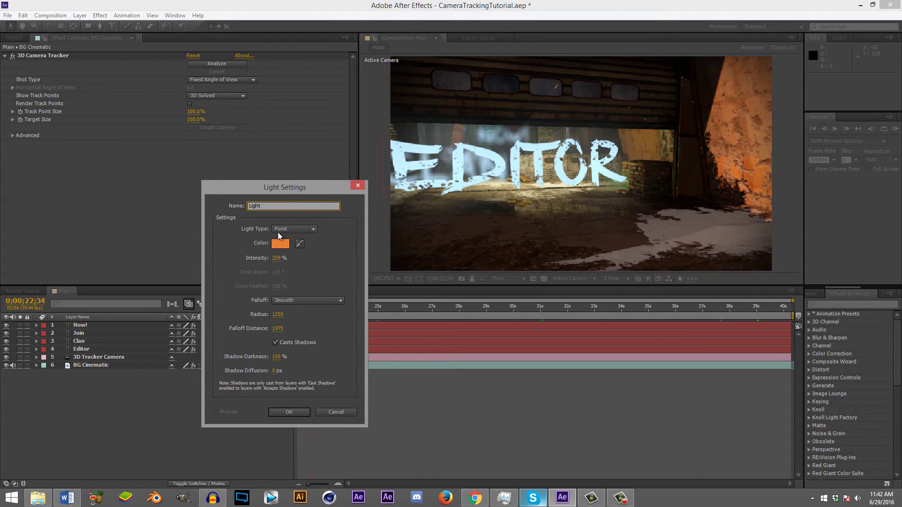
{"action": "left_click", "coordinate": [292, 228]}
{"action": "left_click", "coordinate": [282, 248]}
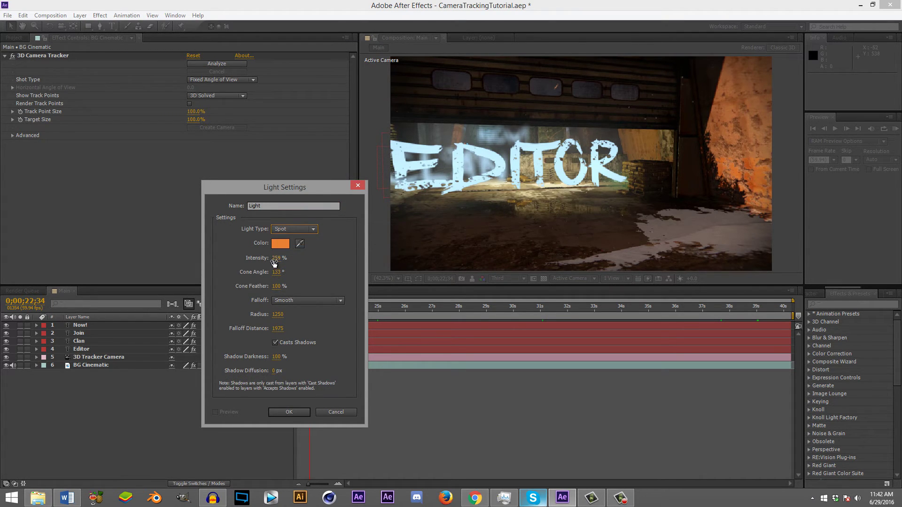
{"action": "left_click", "coordinate": [275, 259]}
Step: Give the spot light the blue colour 2D74D5 and create it
{"action": "left_click", "coordinate": [282, 243]}
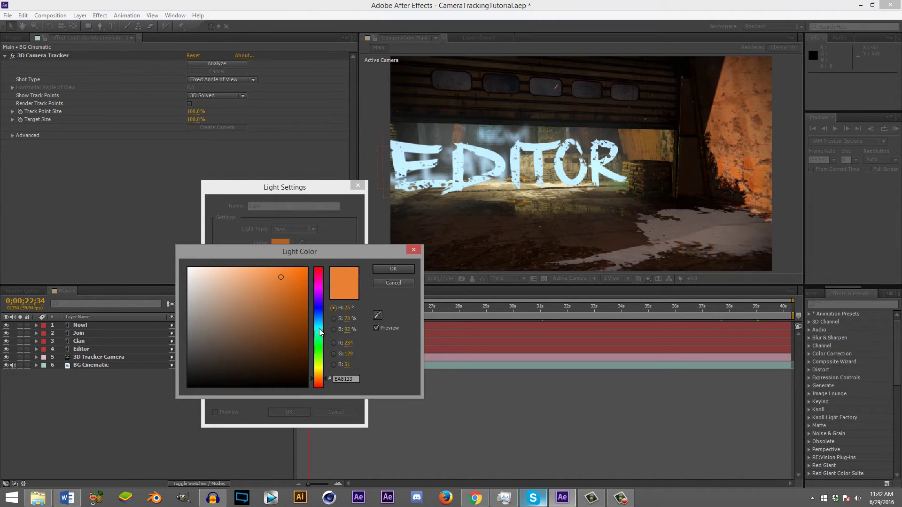
{"action": "left_click_drag", "start_coordinate": [323, 364], "coordinate": [323, 356]}
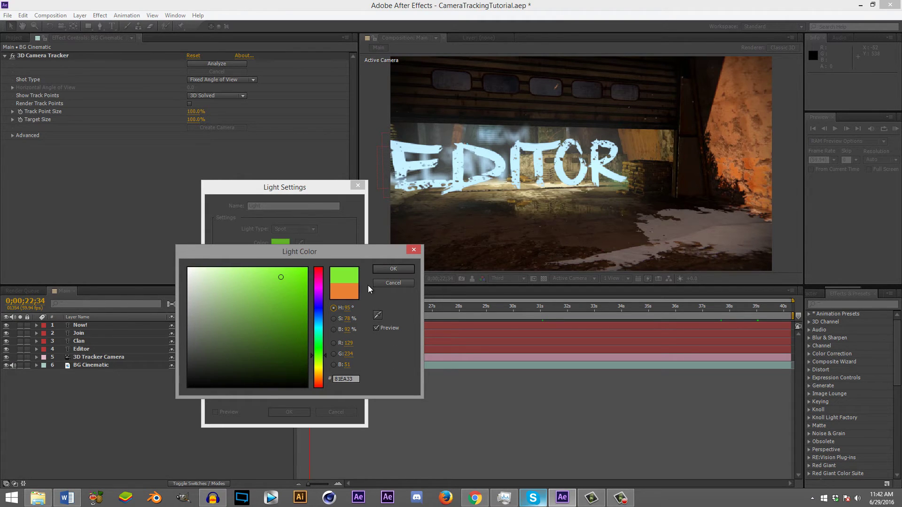
{"action": "left_click", "coordinate": [315, 317]}
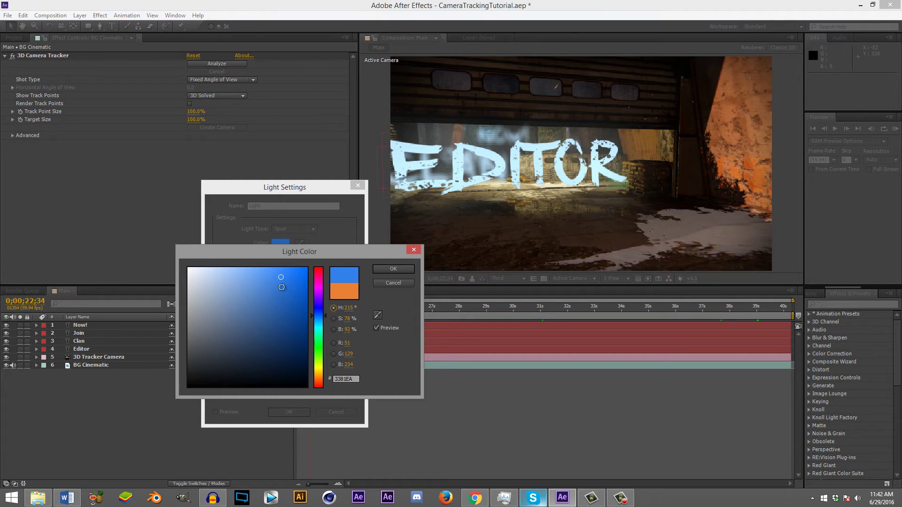
{"action": "left_click", "coordinate": [281, 287]}
{"action": "left_click", "coordinate": [393, 268]}
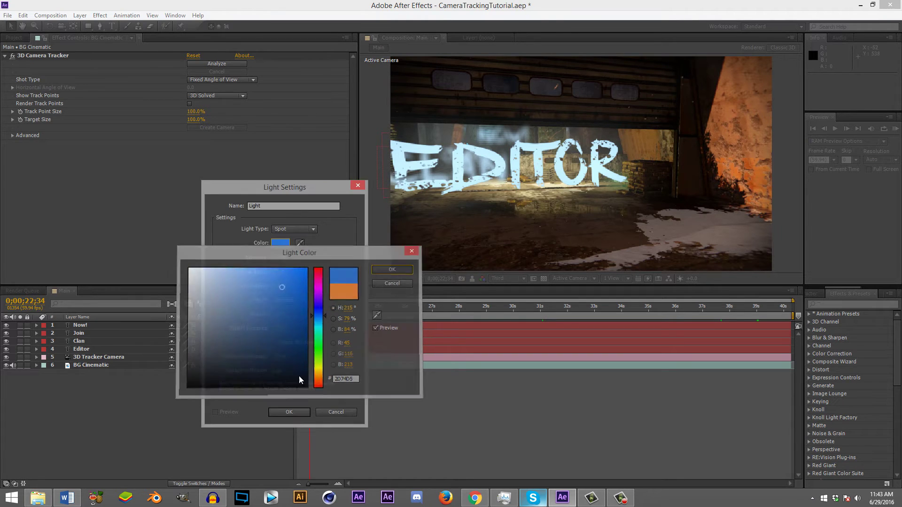
{"action": "left_click", "coordinate": [288, 412]}
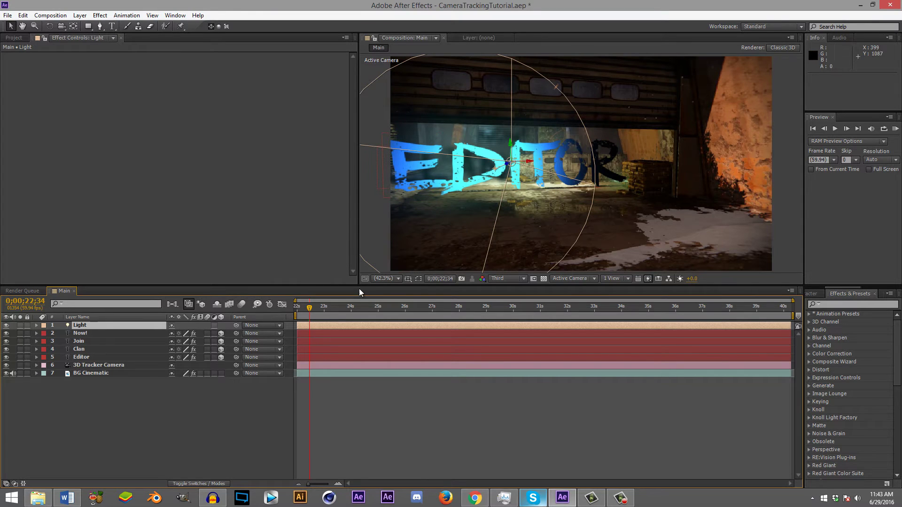
Step: Aim the spot light at the Editor title by moving its point of interest to about 1171, 461, -101, and check it at 0;00;24;35
{"action": "left_click_drag", "start_coordinate": [495, 170], "coordinate": [512, 160]}
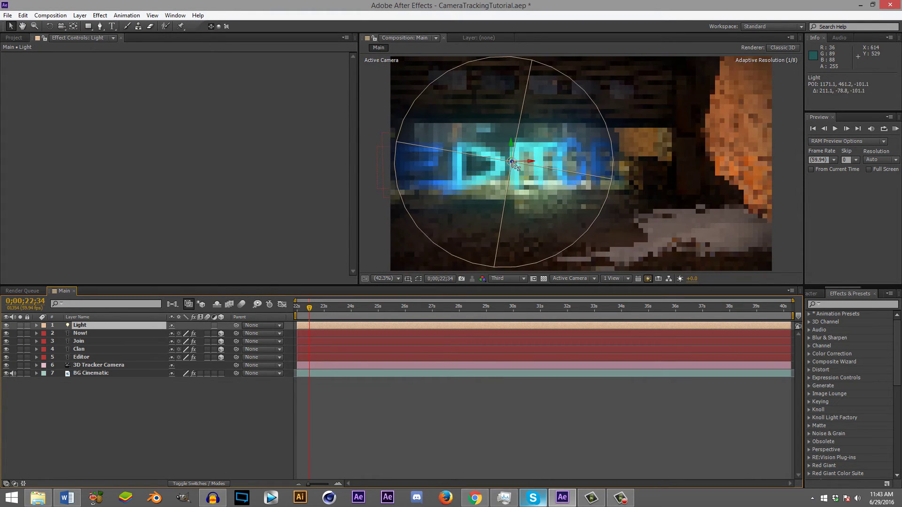
{"action": "left_click", "coordinate": [504, 387]}
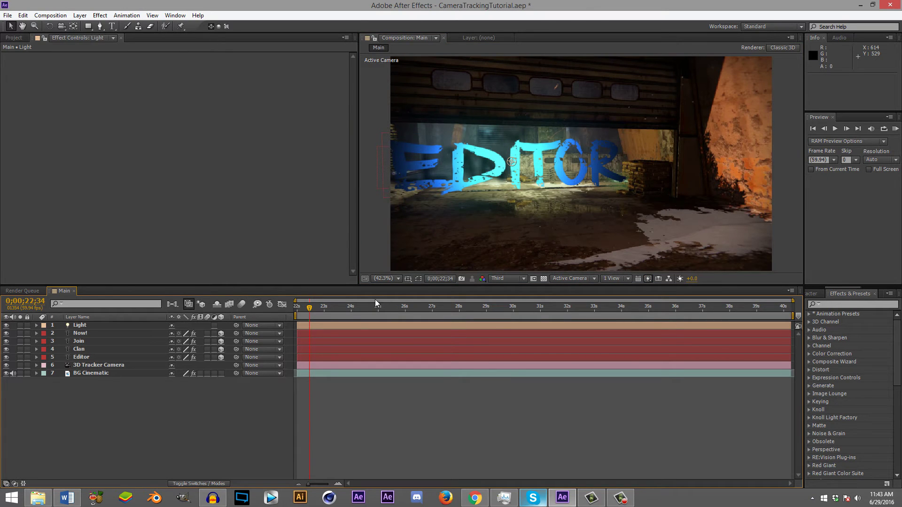
{"action": "left_click_drag", "start_coordinate": [313, 311], "coordinate": [366, 309]}
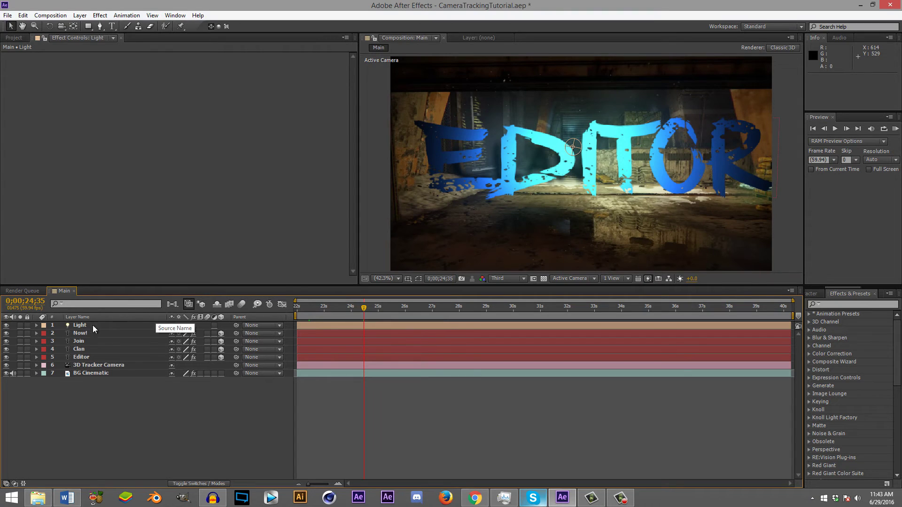
Step: Change the Light layer's type to Point and its colour to golden yellow
{"action": "double_click", "coordinate": [76, 326]}
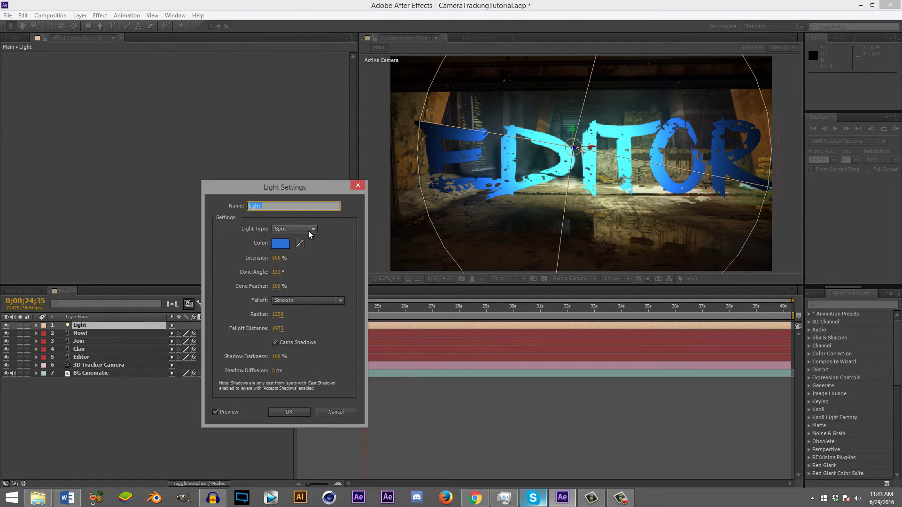
{"action": "left_click", "coordinate": [304, 229]}
{"action": "left_click", "coordinate": [280, 252]}
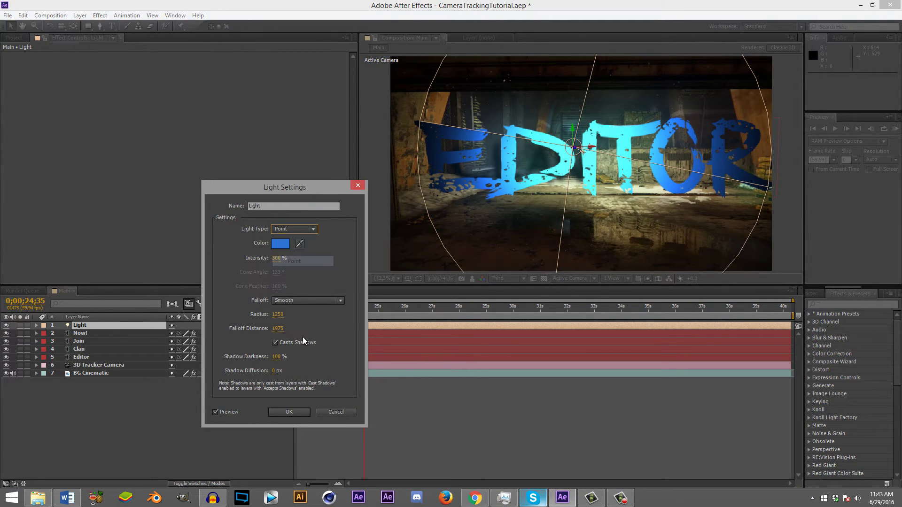
{"action": "left_click", "coordinate": [280, 245]}
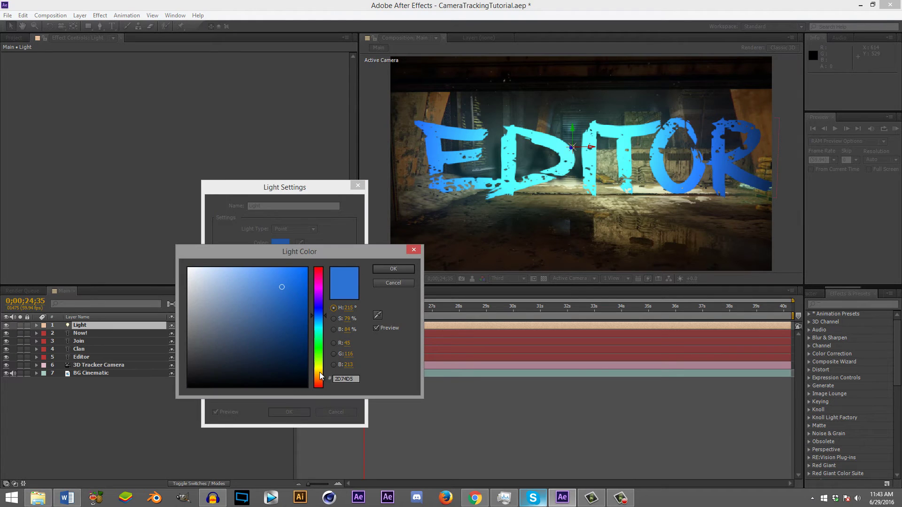
{"action": "left_click_drag", "start_coordinate": [320, 376], "coordinate": [319, 368]}
{"action": "left_click", "coordinate": [393, 269]}
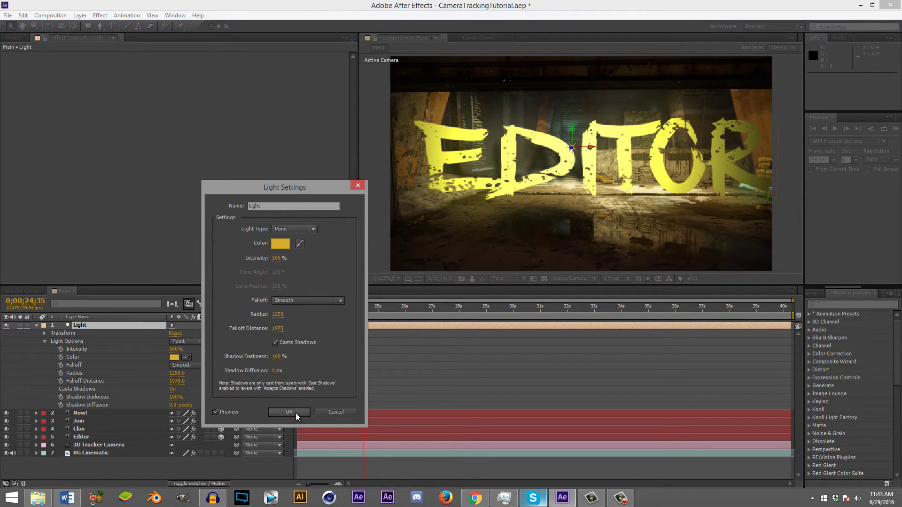
{"action": "left_click", "coordinate": [289, 412]}
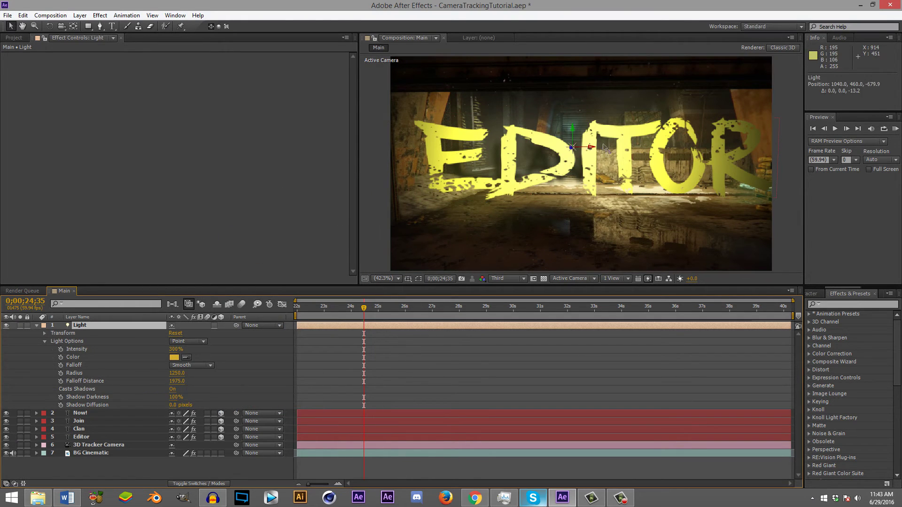
Step: Move the point light along its Z axis to about -2134, away from the Editor title
{"action": "left_click_drag", "start_coordinate": [572, 147], "coordinate": [794, 141]}
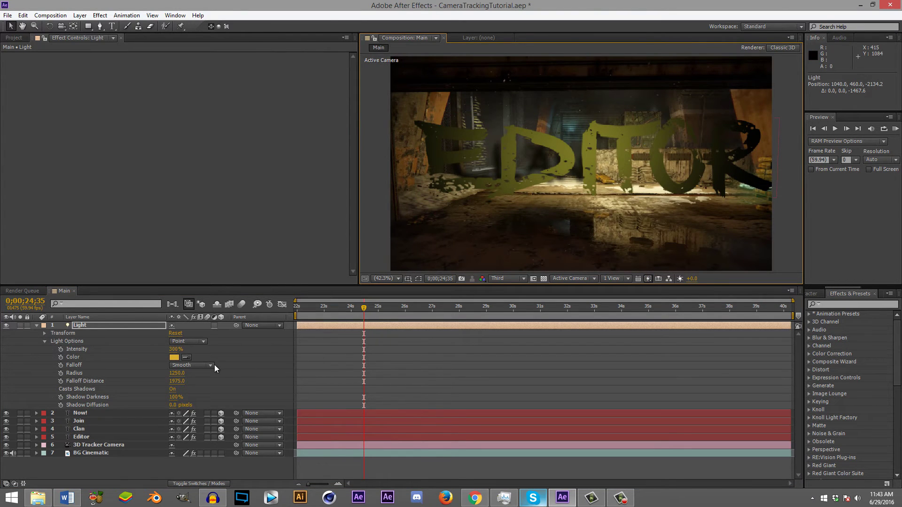
{"action": "left_click", "coordinate": [346, 308]}
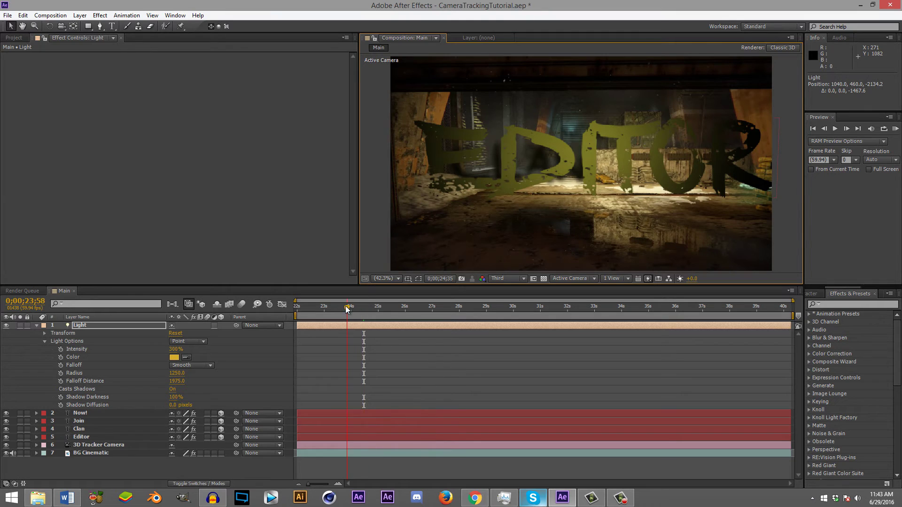
Step: At 0;00;23;24, move the point light along its Z axis to about 141, close behind the Editor title
{"action": "left_click", "coordinate": [332, 308]}
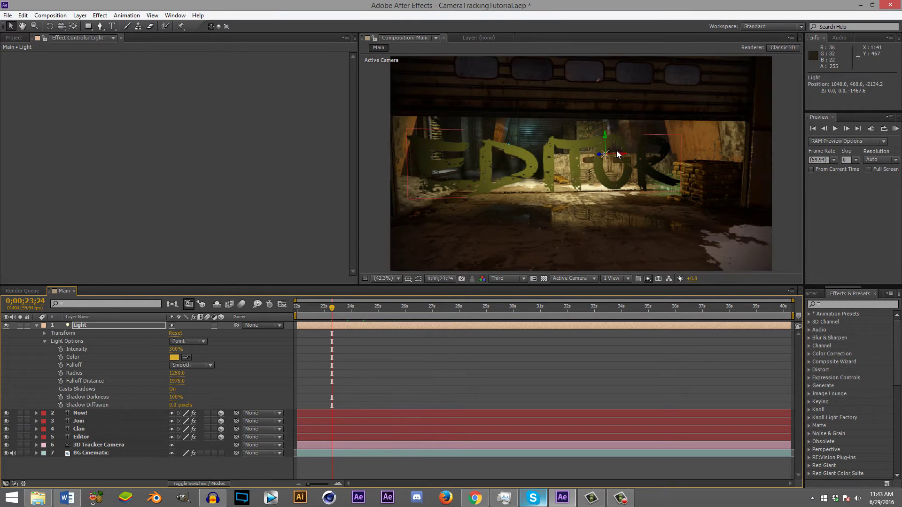
{"action": "left_click_drag", "start_coordinate": [600, 157], "coordinate": [146, 158]}
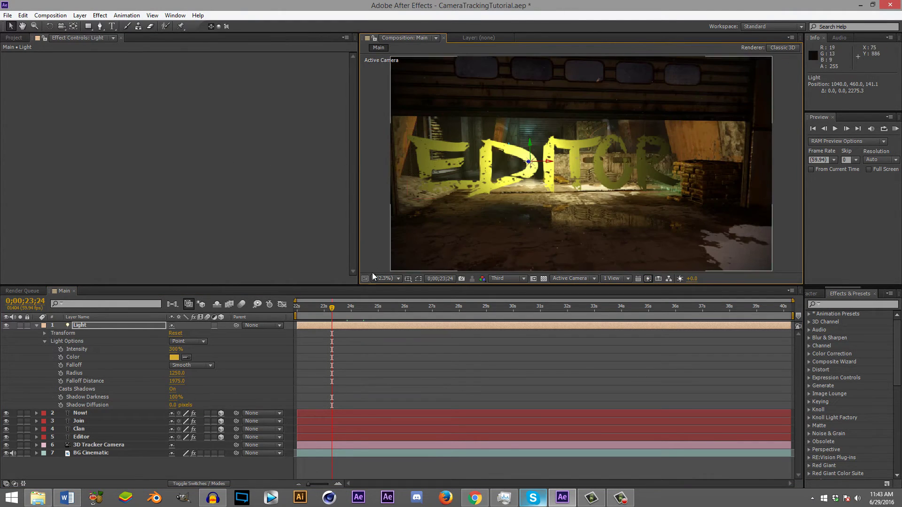
Step: Delete the Light layer from the Main composition
{"action": "left_click", "coordinate": [169, 459]}
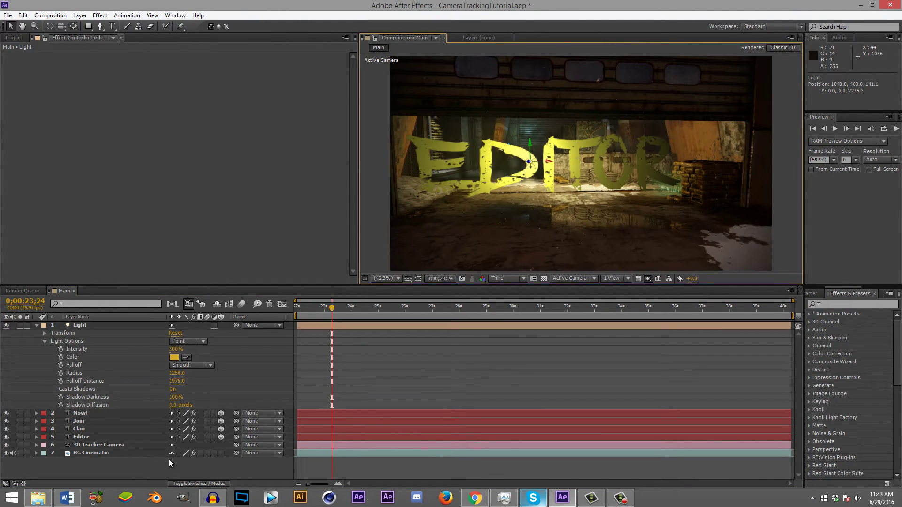
{"action": "left_click", "coordinate": [94, 329]}
{"action": "key", "text": "Delete"}
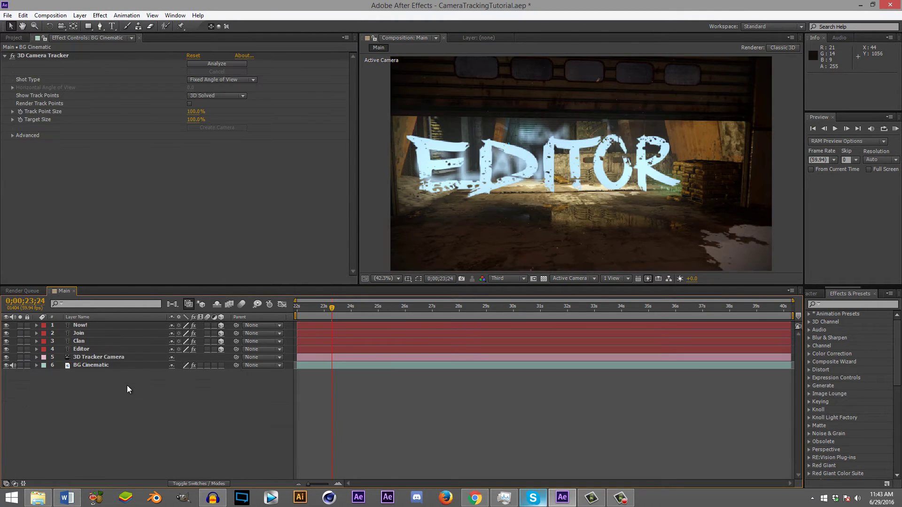
Step: Pre-compose all six layers, from Now! to BG Cinematic, as Pre-comp 1 with all attributes moved into the new composition
{"action": "left_click", "coordinate": [90, 325]}
{"action": "left_click", "coordinate": [91, 365], "text": "shift"}
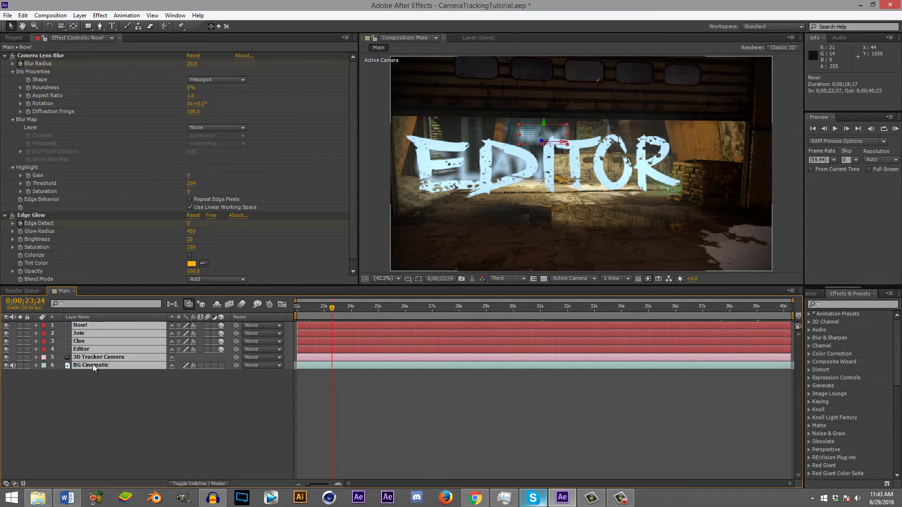
{"action": "left_click", "coordinate": [80, 15]}
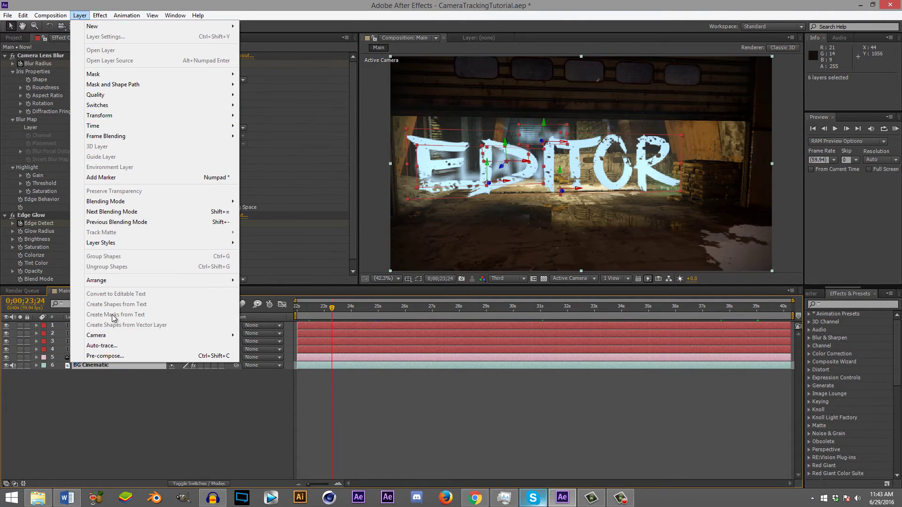
{"action": "left_click", "coordinate": [117, 356]}
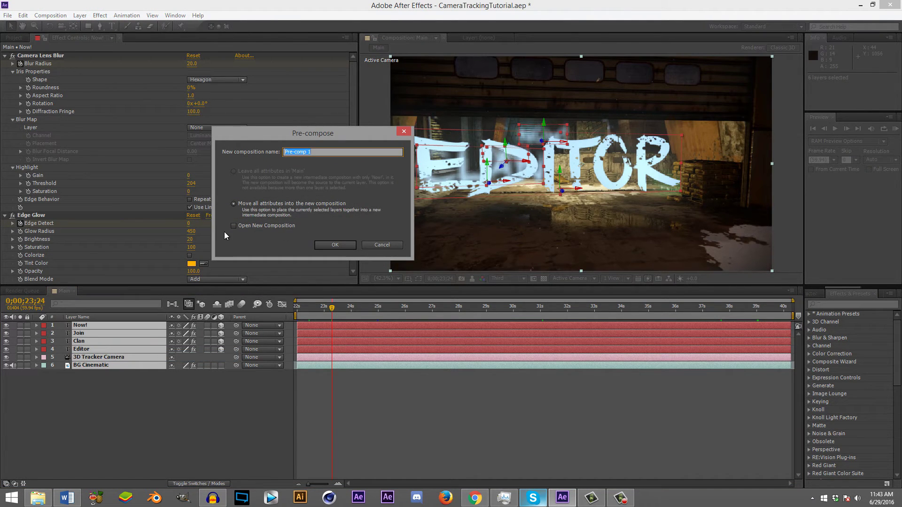
{"action": "left_click", "coordinate": [335, 245]}
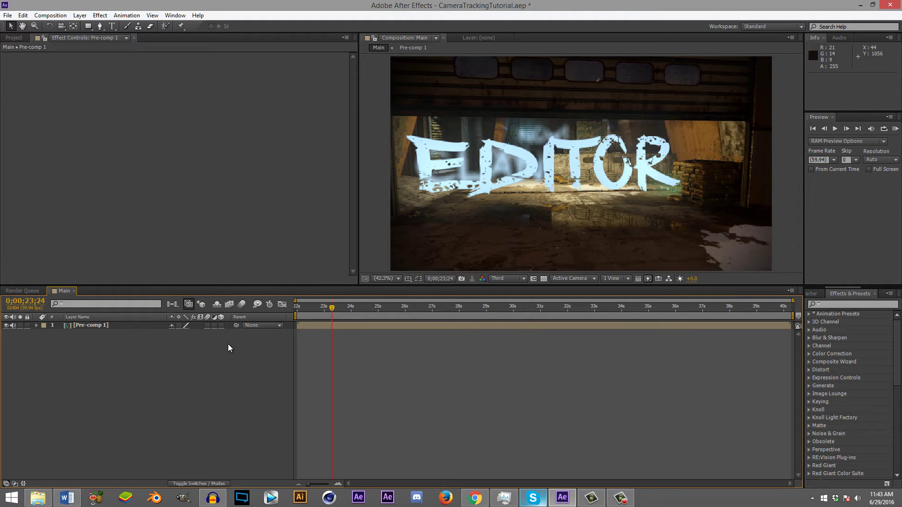
Step: Add an adjustment layer above Pre-comp 1 and name it CC
{"action": "key", "text": "ctrl+alt+shift+l"}
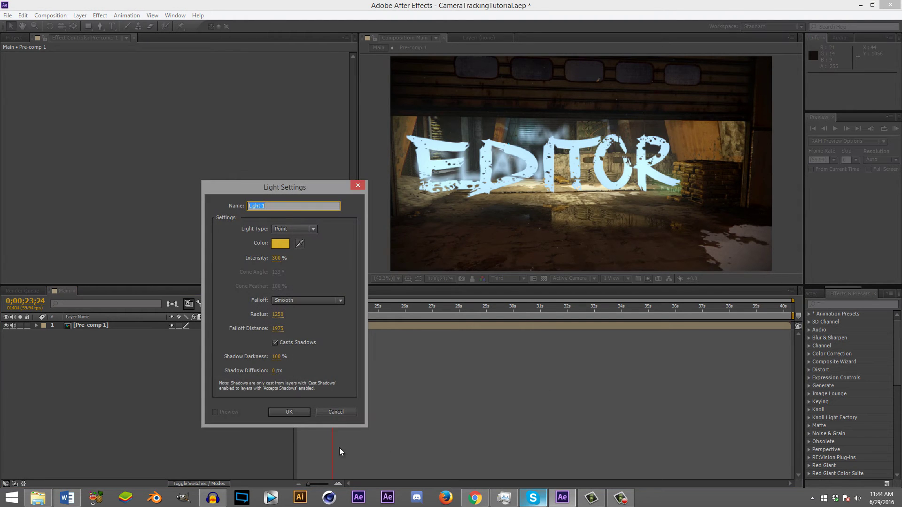
{"action": "left_click", "coordinate": [336, 412]}
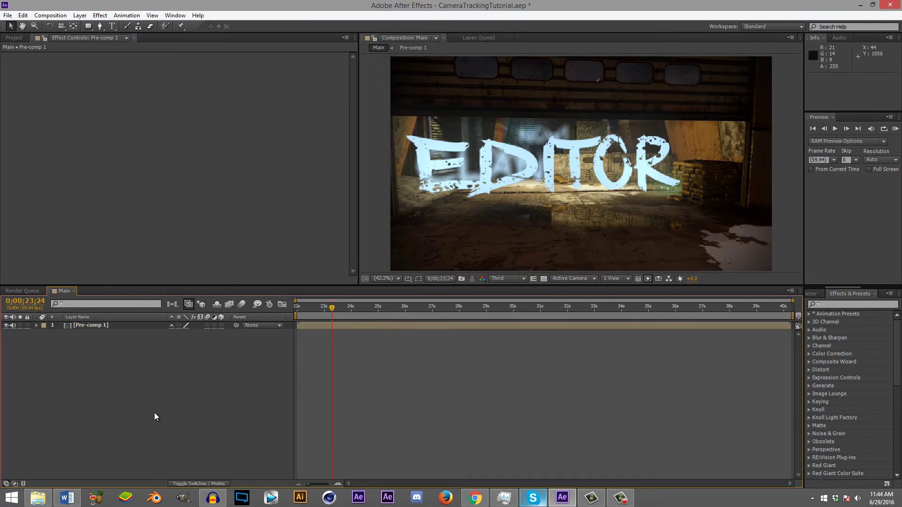
{"action": "key", "text": "ctrl+alt+y"}
{"action": "key", "text": "Return"}
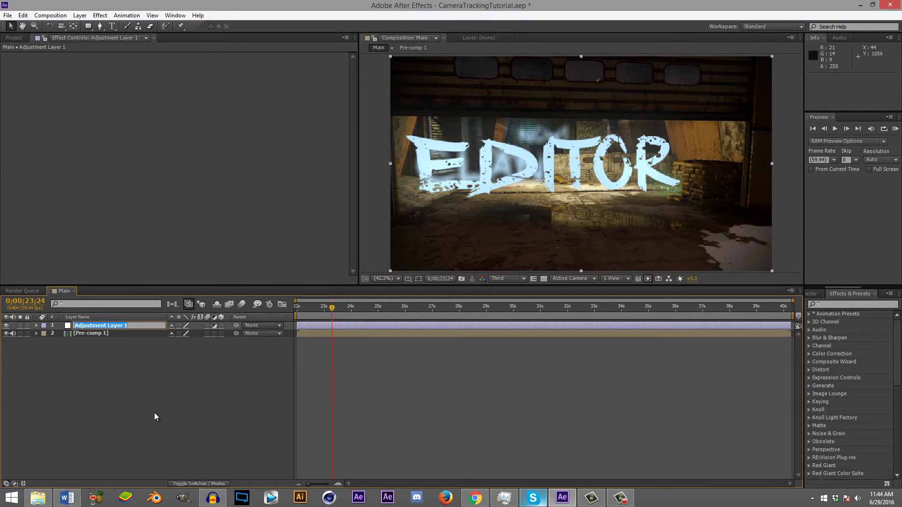
{"action": "type", "text": "CC"}
{"action": "key", "text": "Return"}
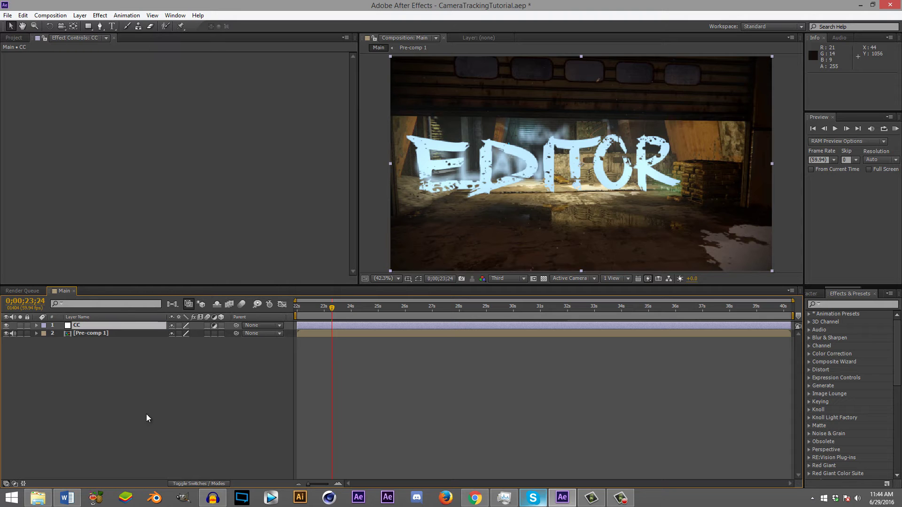
Step: Apply the Magic Bullet Looks effect to the CC adjustment layer
{"action": "left_click", "coordinate": [101, 15]}
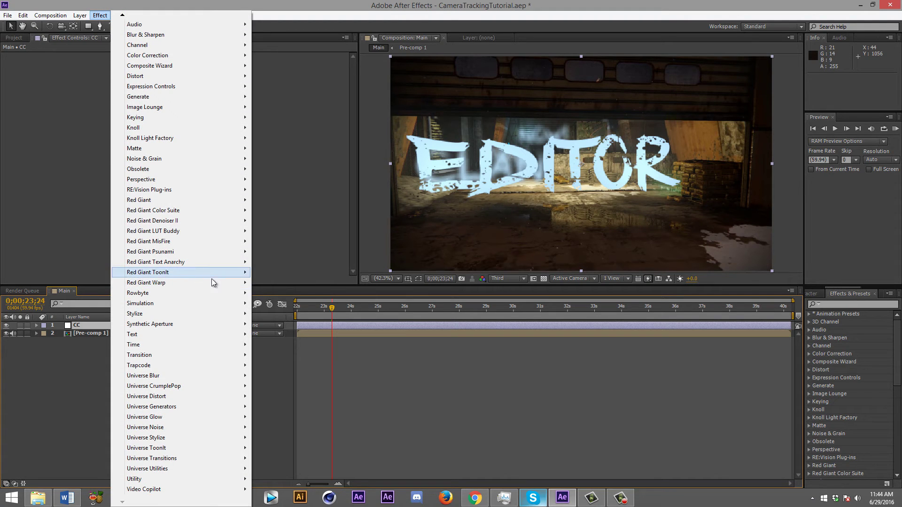
{"action": "mouse_move", "coordinate": [217, 212]}
{"action": "left_click", "coordinate": [282, 231]}
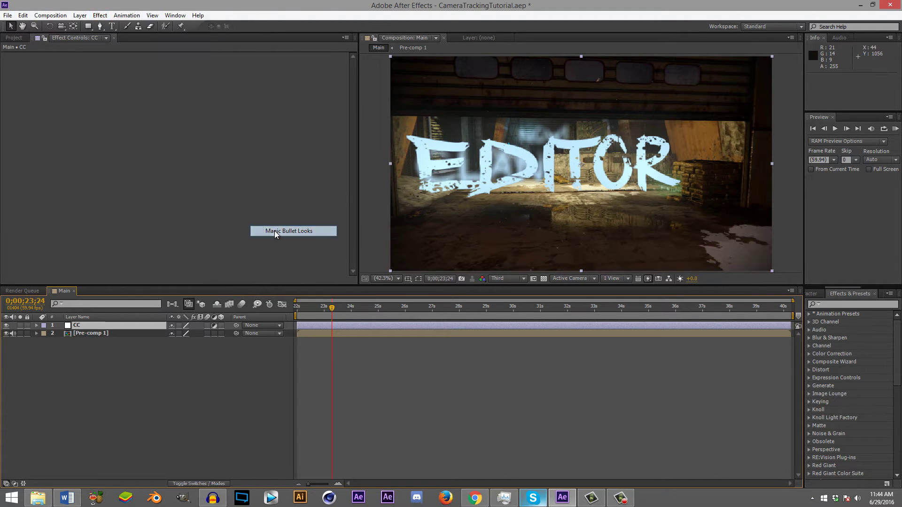
{"action": "left_click", "coordinate": [33, 81]}
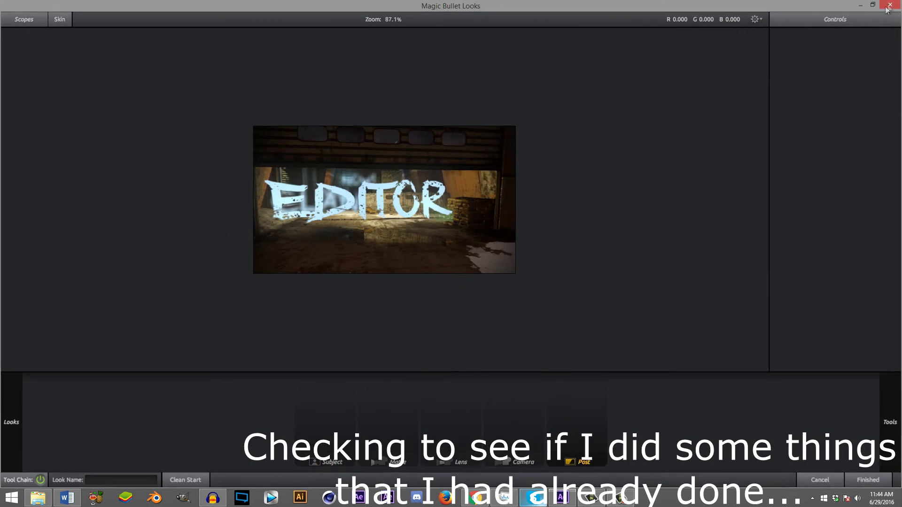
{"action": "left_click", "coordinate": [887, 7]}
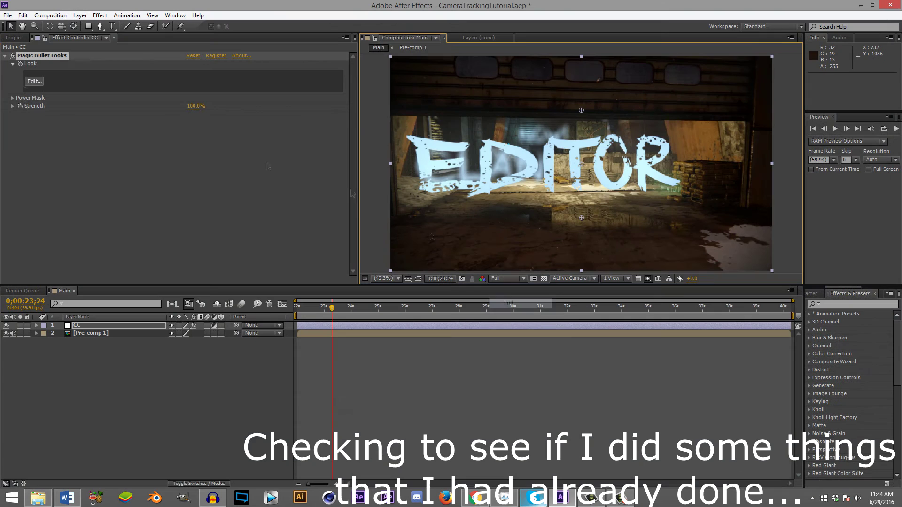
Step: Open the effect's look editor and preview Classic Music Videos looks such as Green Pearl and Berlin on the footage
{"action": "left_click", "coordinate": [26, 81]}
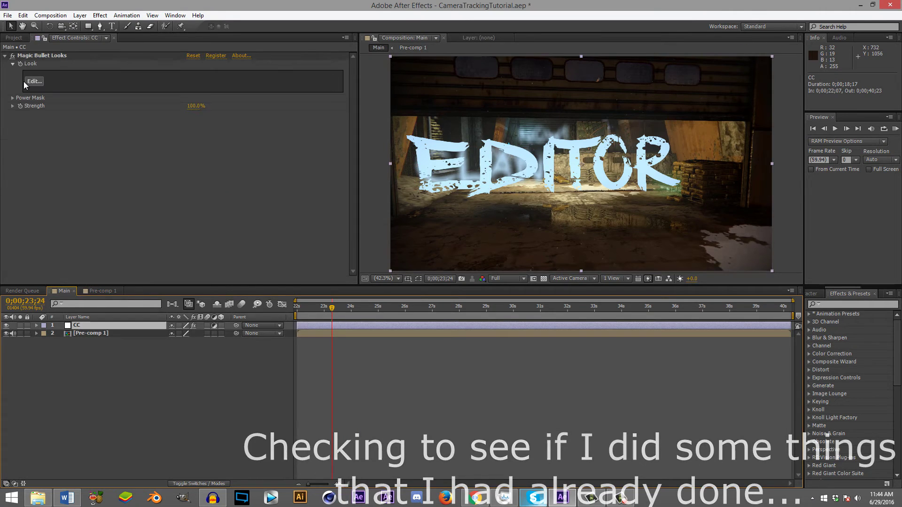
{"action": "left_click", "coordinate": [25, 81]}
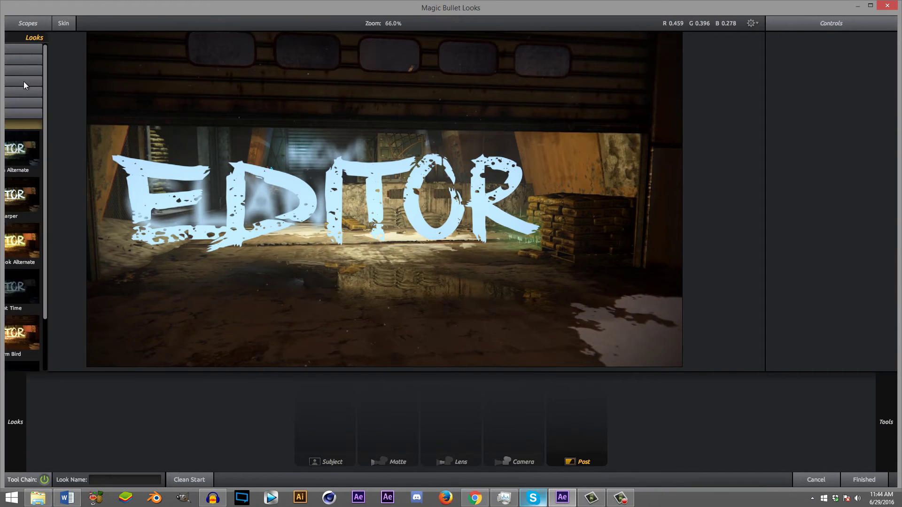
{"action": "left_click", "coordinate": [110, 241]}
{"action": "left_click", "coordinate": [110, 288]}
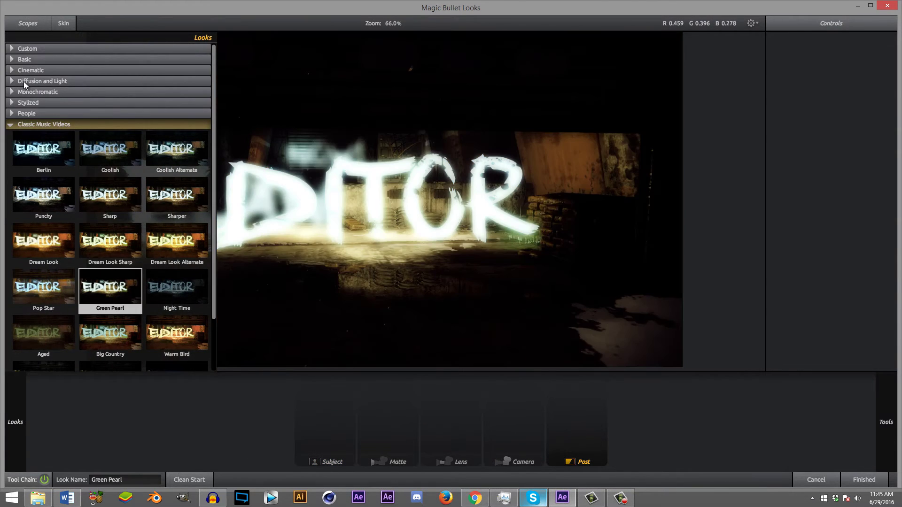
{"action": "left_click", "coordinate": [43, 150]}
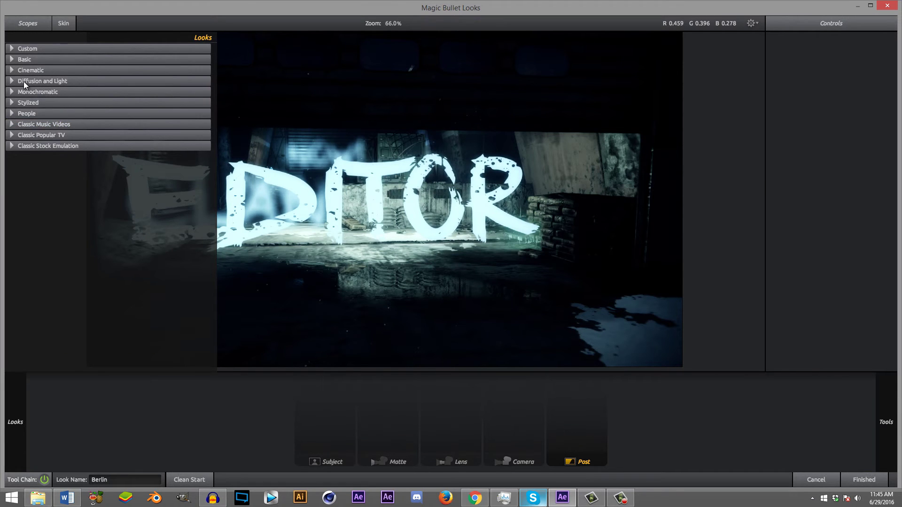
{"action": "left_click", "coordinate": [110, 149]}
{"action": "left_click", "coordinate": [43, 150]}
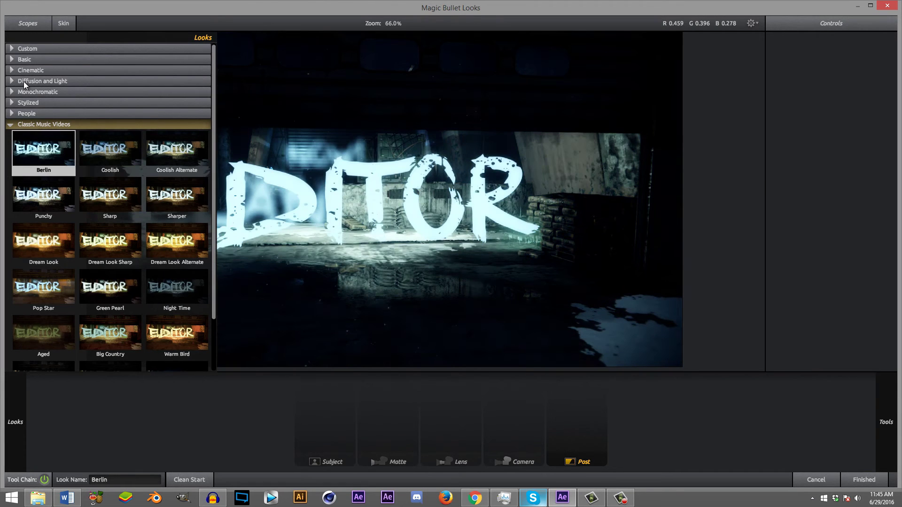
Step: Try out Diffusion and Light looks on the footage, including SultryTron, Halogen and Warm Haze
{"action": "left_click", "coordinate": [24, 80]}
{"action": "left_click", "coordinate": [109, 197]}
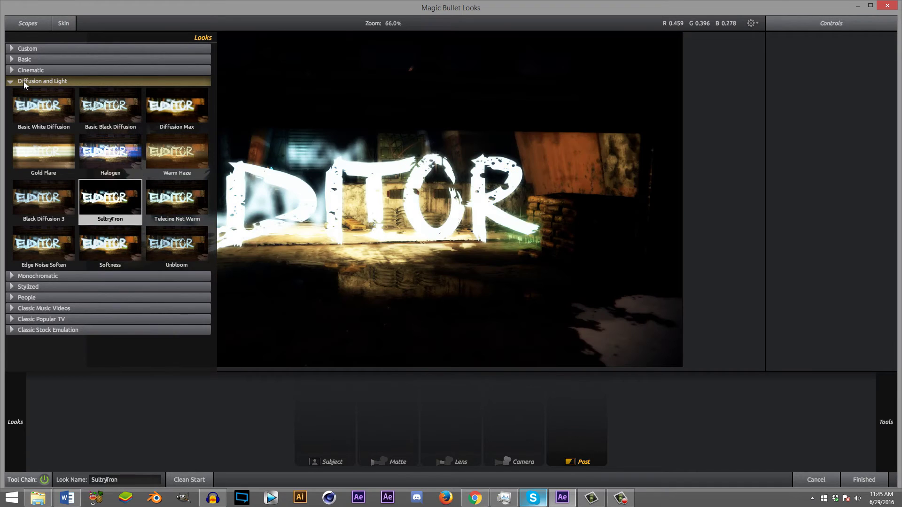
{"action": "key", "text": "Up"}
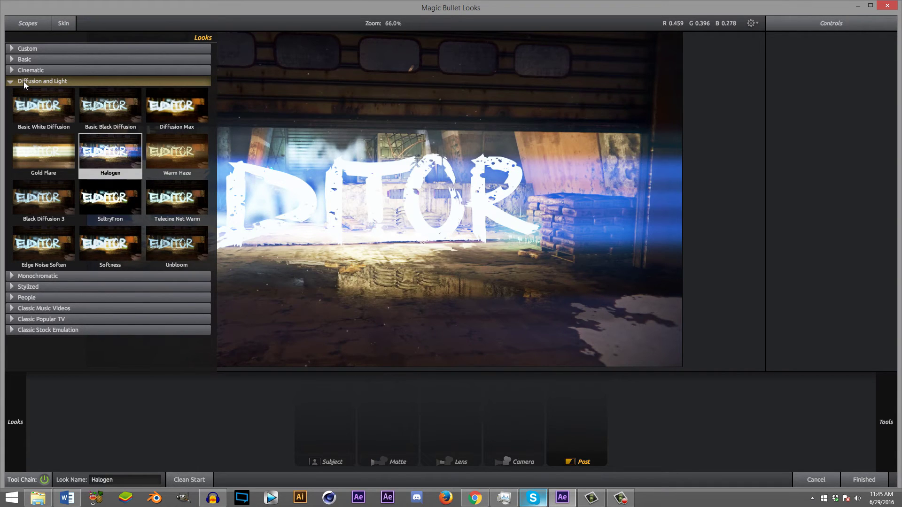
{"action": "key", "text": "Down"}
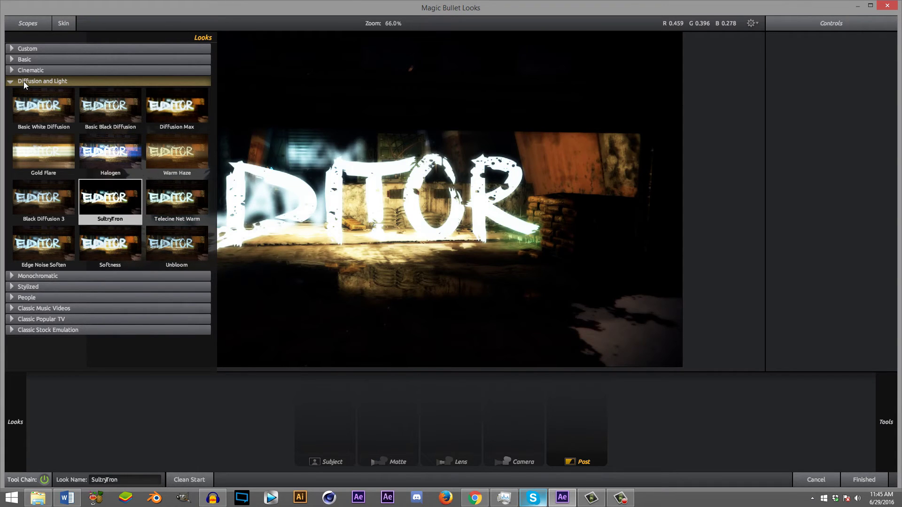
{"action": "key", "text": "Right"}
{"action": "key", "text": "Down"}
{"action": "key", "text": "Up"}
{"action": "key", "text": "Up"}
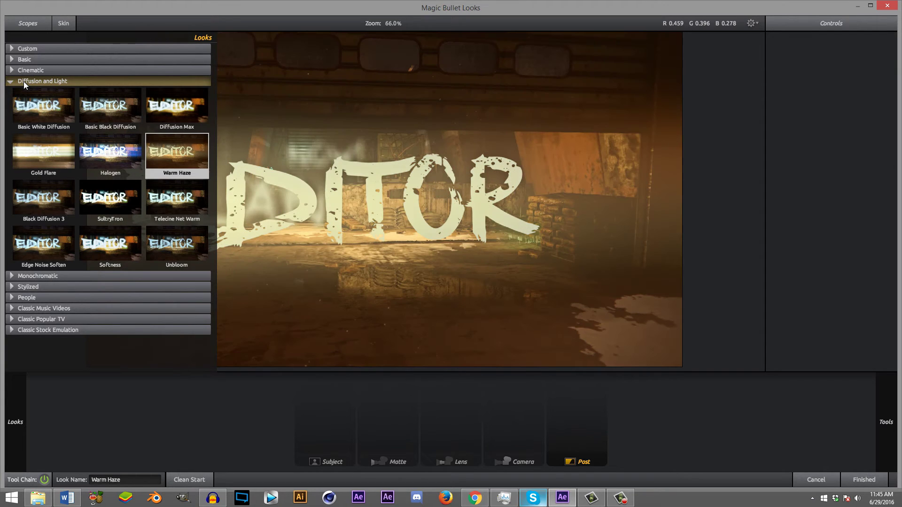
Step: Compare the People looks Berlin Smooth, Movie Star and Beauty Shot, and choose Movie Star
{"action": "left_click", "coordinate": [24, 81]}
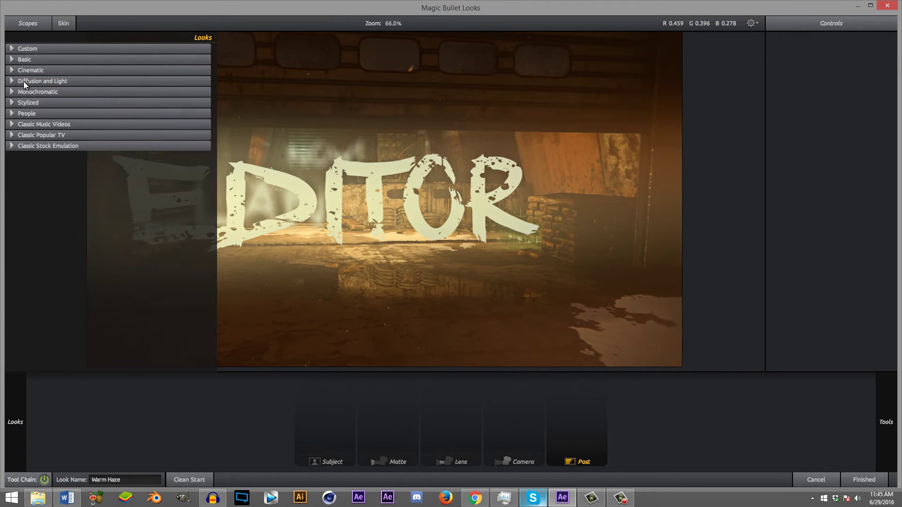
{"action": "left_click", "coordinate": [26, 113]}
{"action": "left_click", "coordinate": [43, 142]}
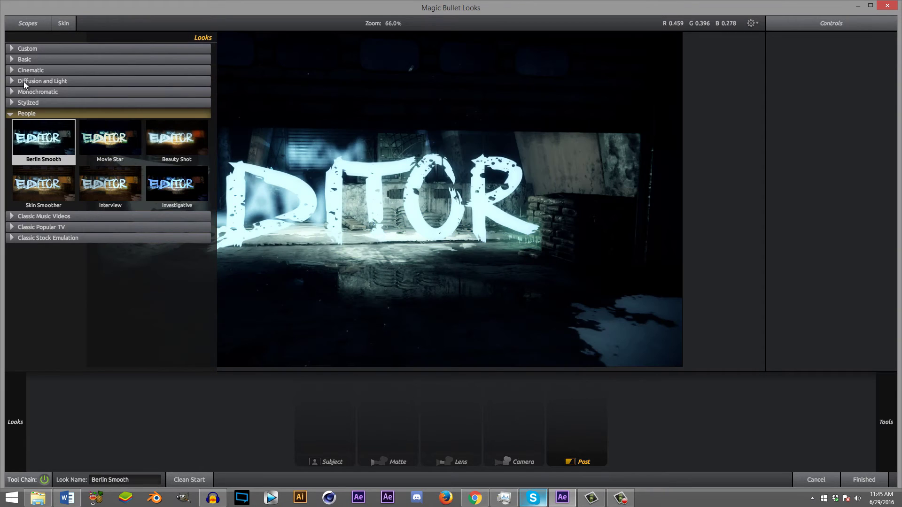
{"action": "key", "text": "Right"}
{"action": "key", "text": "Right"}
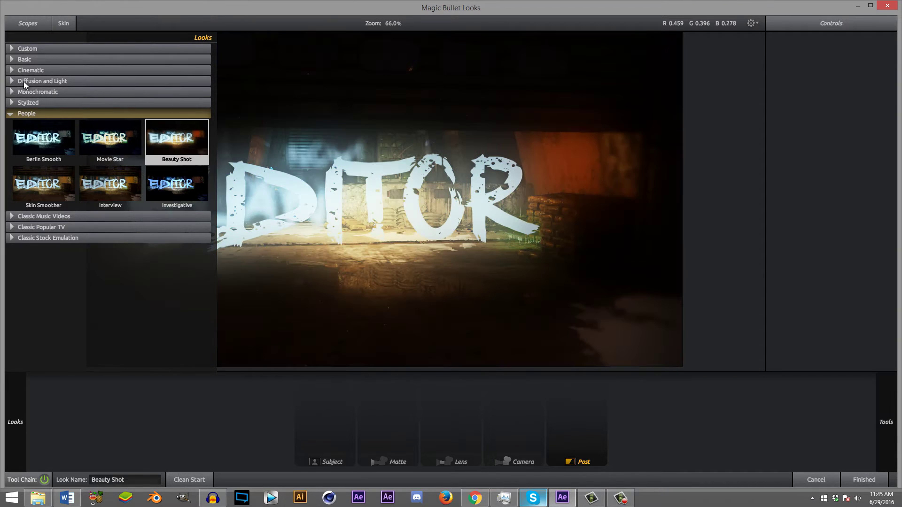
{"action": "key", "text": "Left"}
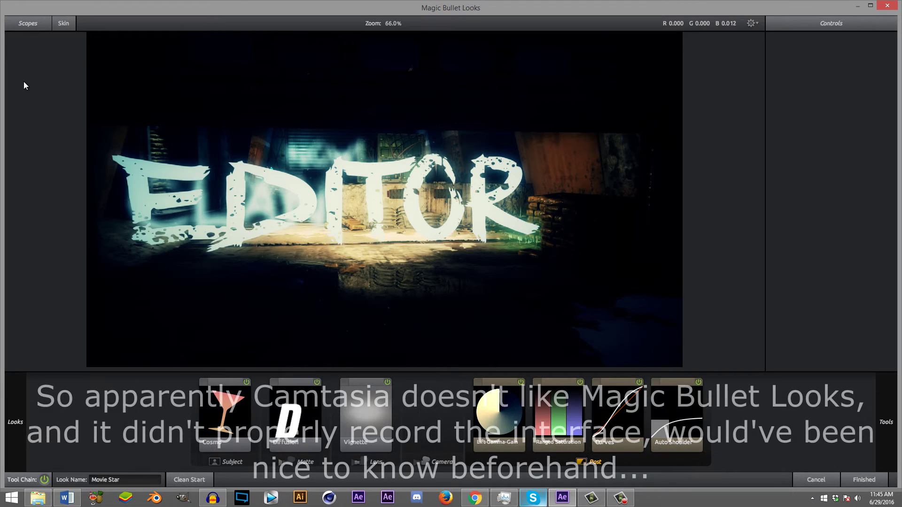
Step: Adjust the look's Diffusion to Size 19.55%, Grade 1.48, Glow 53%, Highlights Only 4% and Highlight Bias about +0.036
{"action": "key", "text": "Right"}
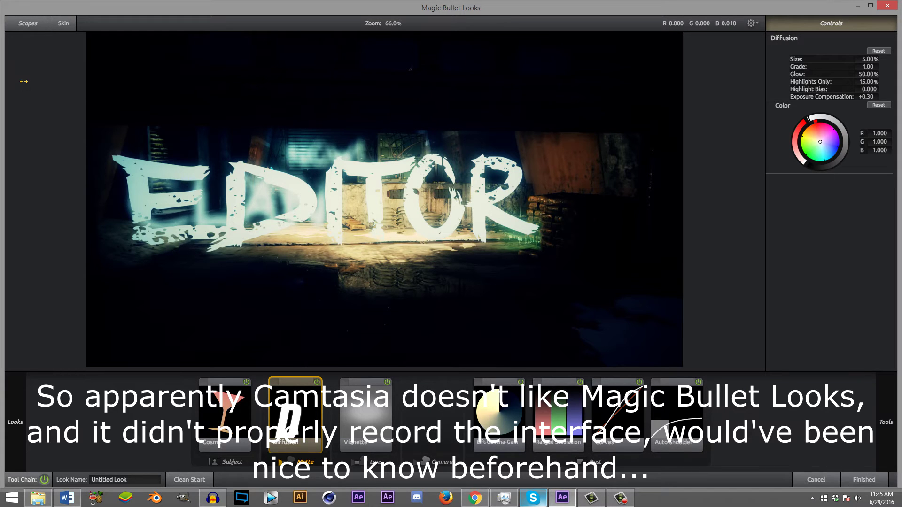
{"action": "left_click_drag", "start_coordinate": [866, 58], "coordinate": [888, 59]}
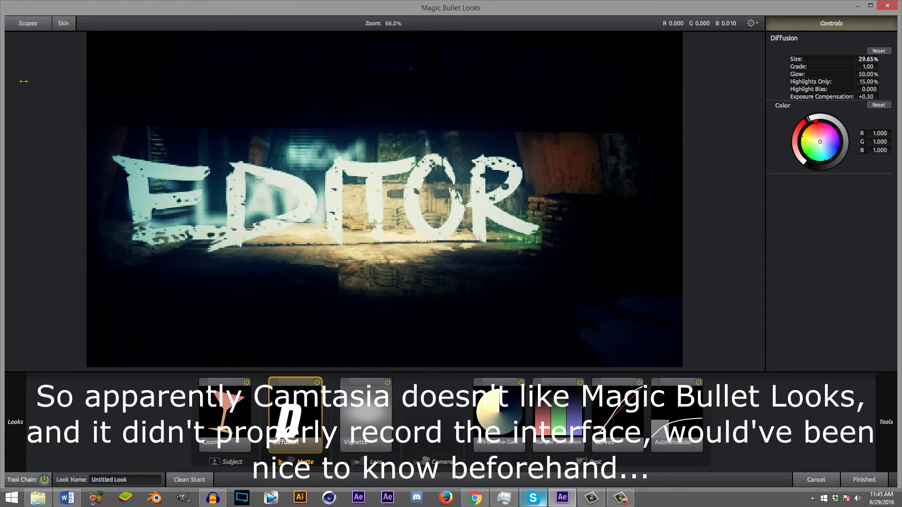
{"action": "mouse_move", "coordinate": [868, 66]}
{"action": "left_mouse_down"}
{"action": "mouse_move", "coordinate": [890, 67]}
{"action": "mouse_move", "coordinate": [855, 74]}
{"action": "left_mouse_up"}
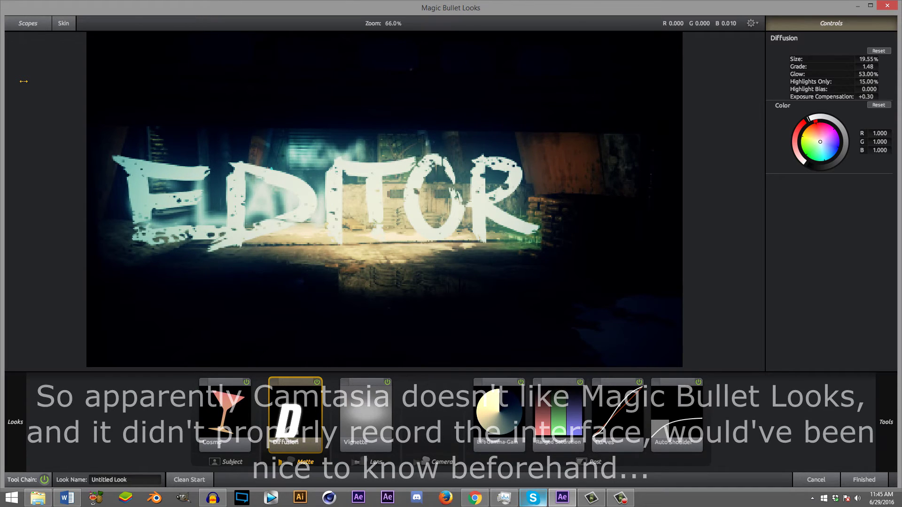
{"action": "mouse_move", "coordinate": [868, 74]}
{"action": "left_mouse_down"}
{"action": "mouse_move", "coordinate": [859, 74]}
{"action": "mouse_move", "coordinate": [872, 82]}
{"action": "left_mouse_up"}
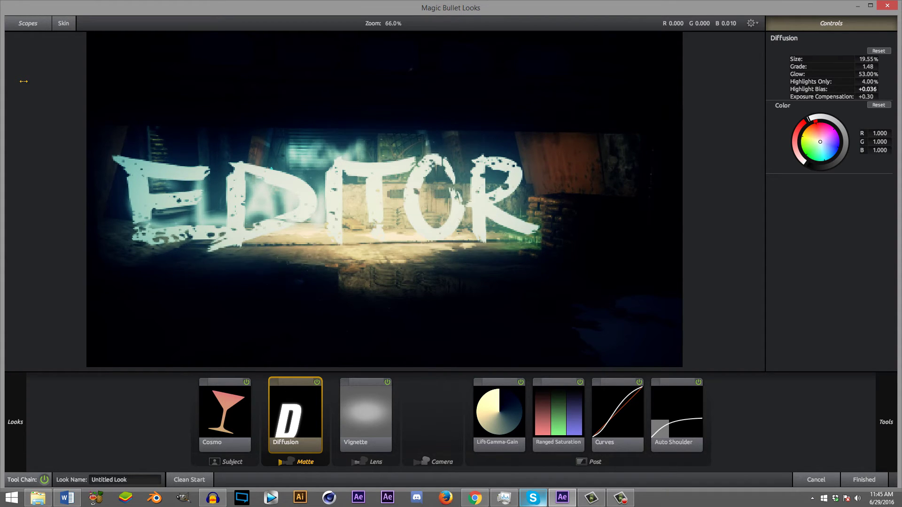
{"action": "left_click_drag", "start_coordinate": [868, 89], "coordinate": [870, 90]}
Step: Set the Vignette's Aspect to about 1.734 and move its center to about X -6.5%, Y +0.4%
{"action": "left_click", "coordinate": [25, 85]}
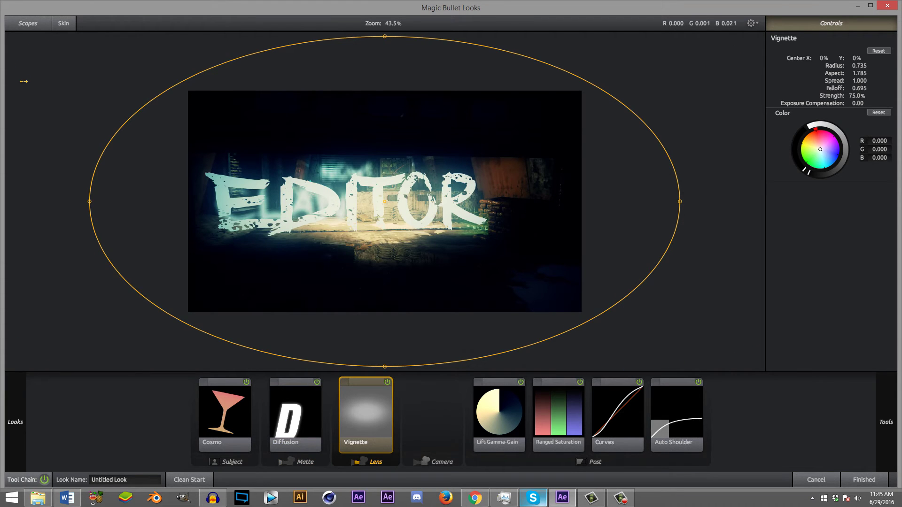
{"action": "mouse_move", "coordinate": [860, 72]}
{"action": "left_mouse_down"}
{"action": "mouse_move", "coordinate": [831, 73]}
{"action": "mouse_move", "coordinate": [857, 72]}
{"action": "left_mouse_up"}
{"action": "left_click_drag", "start_coordinate": [384, 202], "coordinate": [359, 203]}
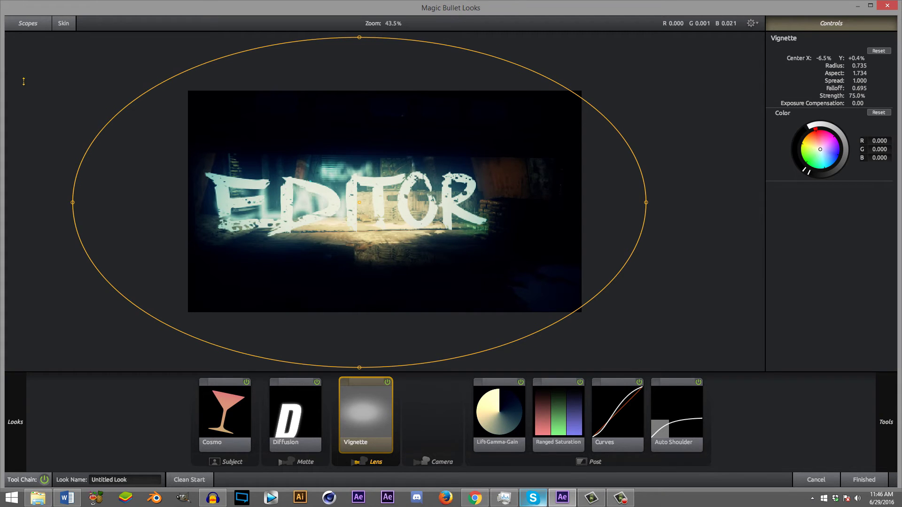
Step: Flatten the Vignette ellipse to a Radius of about 0.628 and an Aspect of about 2.028
{"action": "left_click_drag", "start_coordinate": [359, 37], "coordinate": [359, 61]}
{"action": "scroll", "coordinate": [385, 202], "scroll_direction": "up", "scroll_amount": 3}
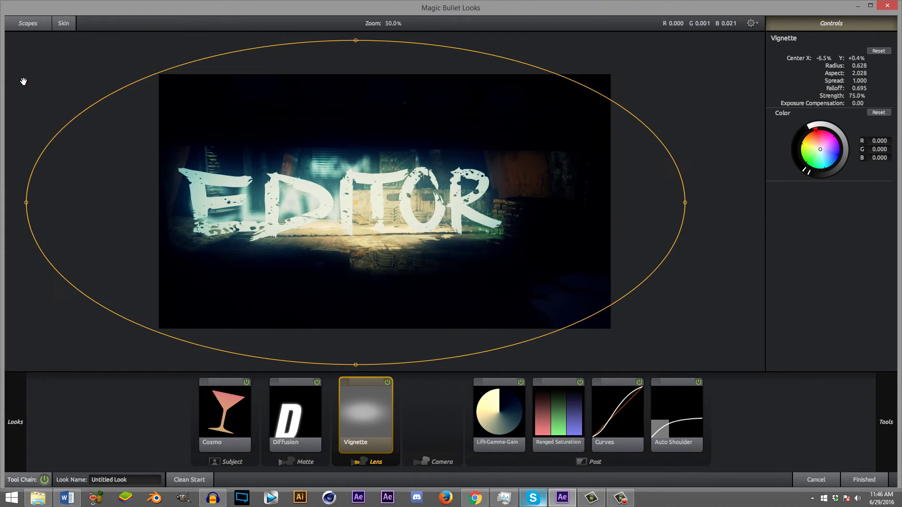
Step: In Lift-Gamma-Gain, shift Lift to about R 1.016, G 1.006, B 1.033 and Gamma to about R 0.829, G 0.784, B 0.786
{"action": "left_click", "coordinate": [499, 413]}
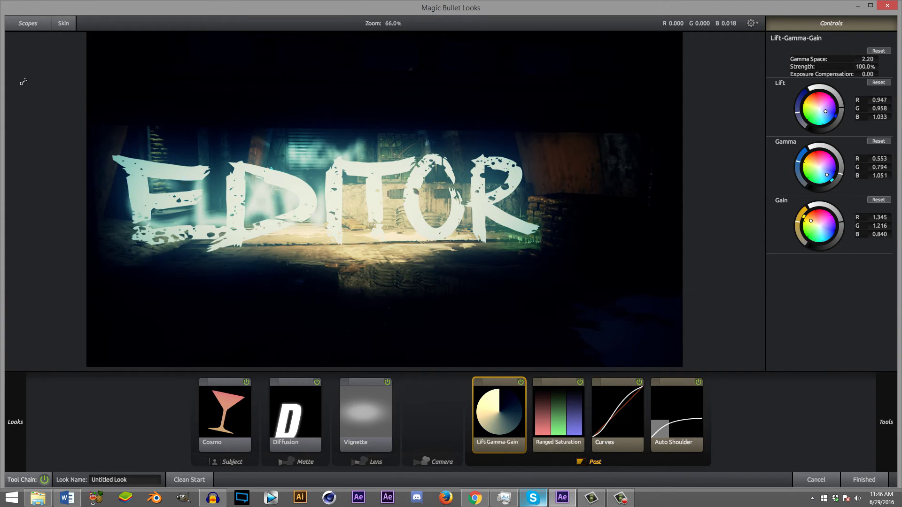
{"action": "left_click_drag", "start_coordinate": [826, 111], "coordinate": [822, 110]}
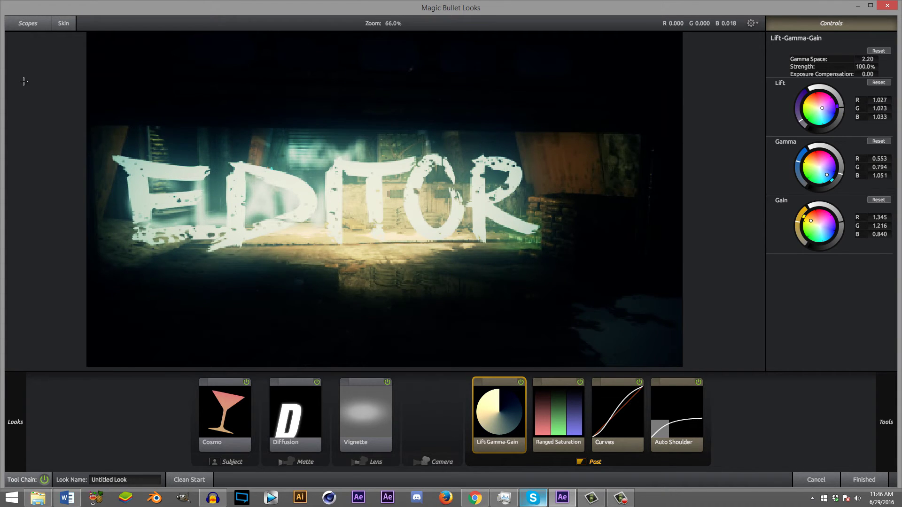
{"action": "left_click_drag", "start_coordinate": [823, 108], "coordinate": [823, 108]}
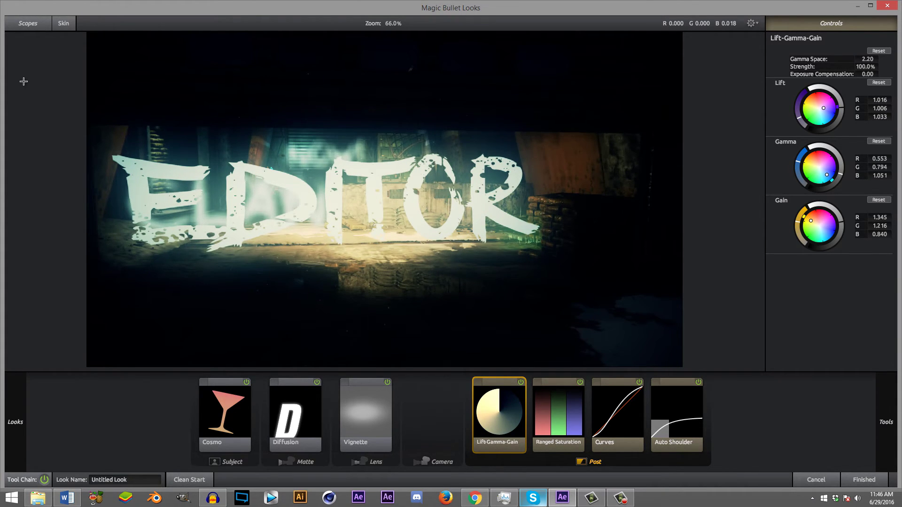
{"action": "left_click_drag", "start_coordinate": [826, 175], "coordinate": [818, 162]}
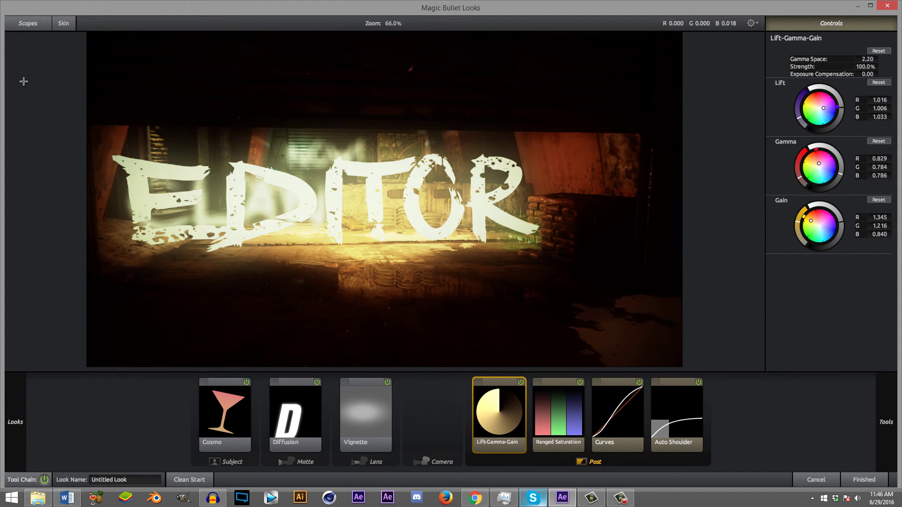
Step: Try warmer and bluer Gain tints, settling on about R 1.228, G 1.178, B 0.995
{"action": "left_click_drag", "start_coordinate": [810, 221], "coordinate": [812, 220]}
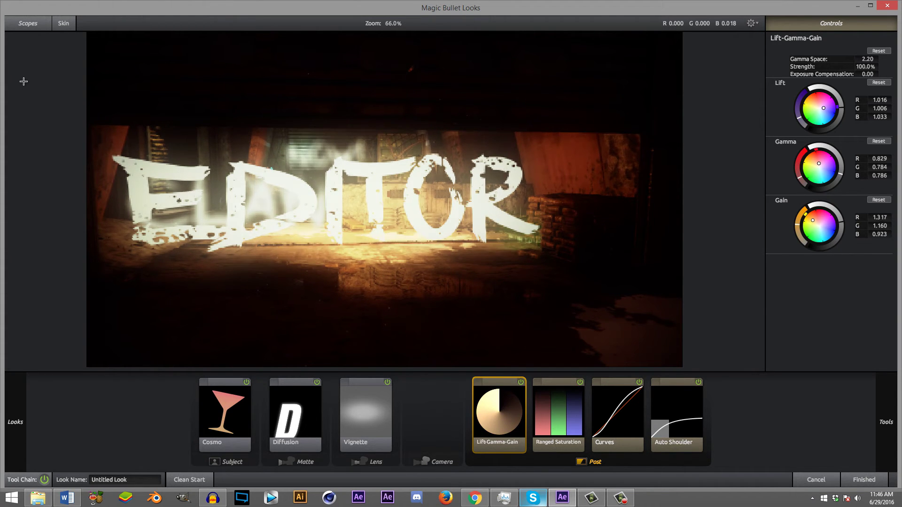
{"action": "left_click_drag", "start_coordinate": [812, 220], "coordinate": [824, 229]}
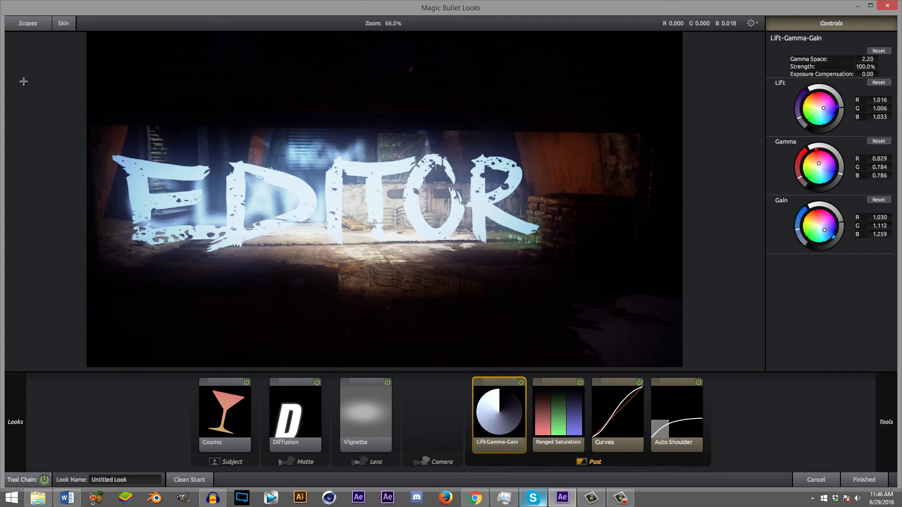
{"action": "left_click_drag", "start_coordinate": [825, 230], "coordinate": [813, 222]}
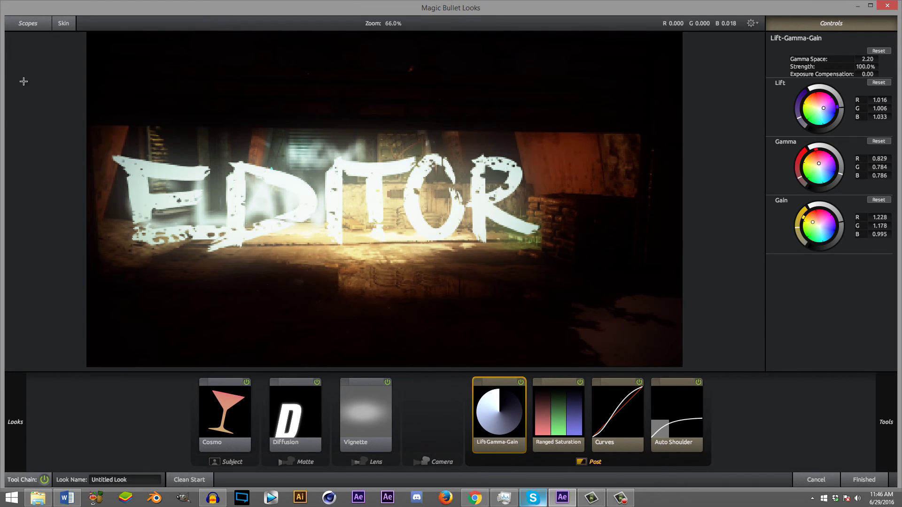
Step: Toggle Ranged Saturation to compare its effect, check the Curves, and apply the finished look to the CC layer
{"action": "left_click", "coordinate": [558, 413]}
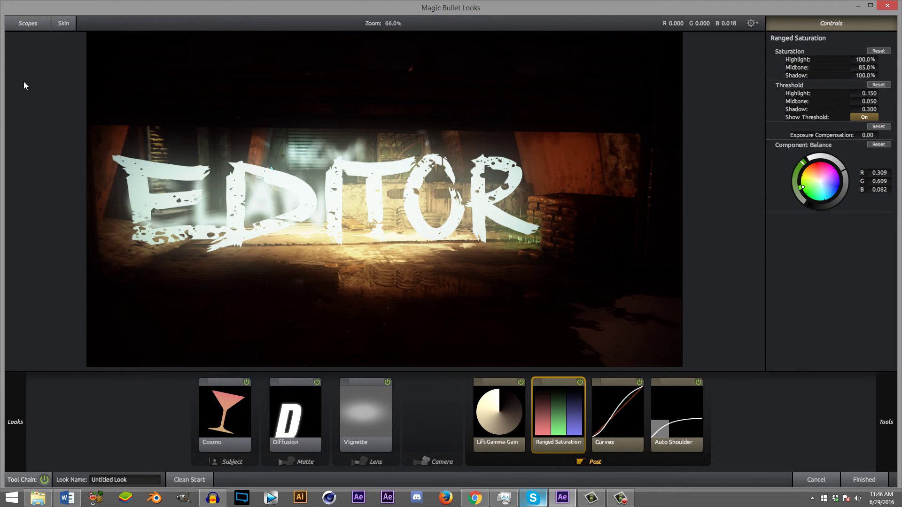
{"action": "left_click", "coordinate": [579, 381]}
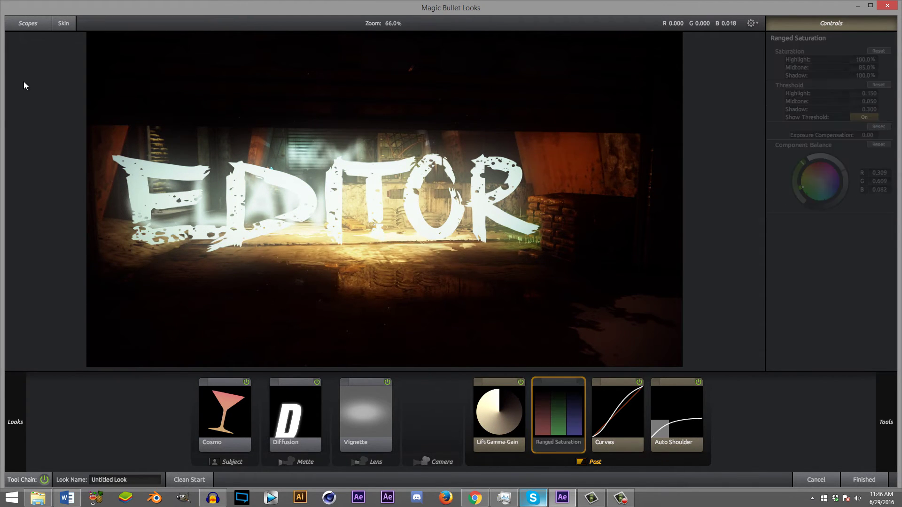
{"action": "left_click", "coordinate": [579, 382]}
{"action": "left_click", "coordinate": [617, 413]}
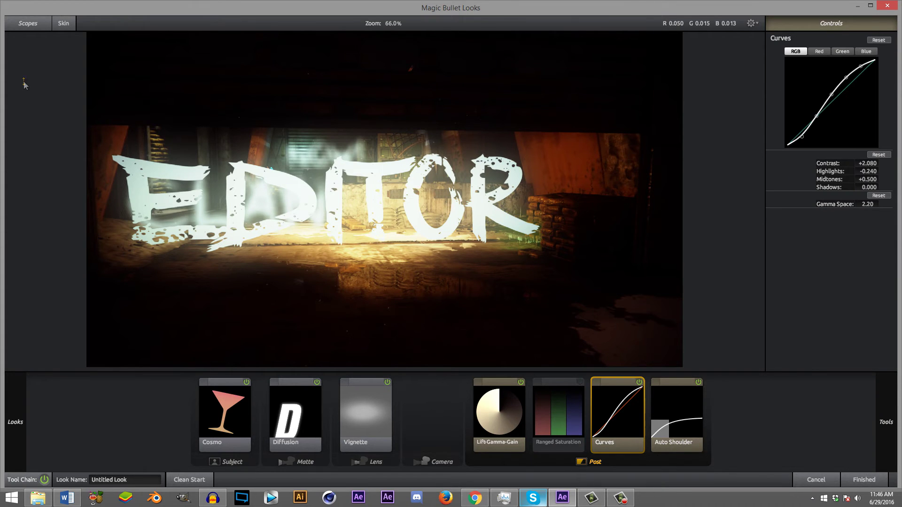
{"action": "left_click_drag", "start_coordinate": [802, 137], "coordinate": [860, 69]}
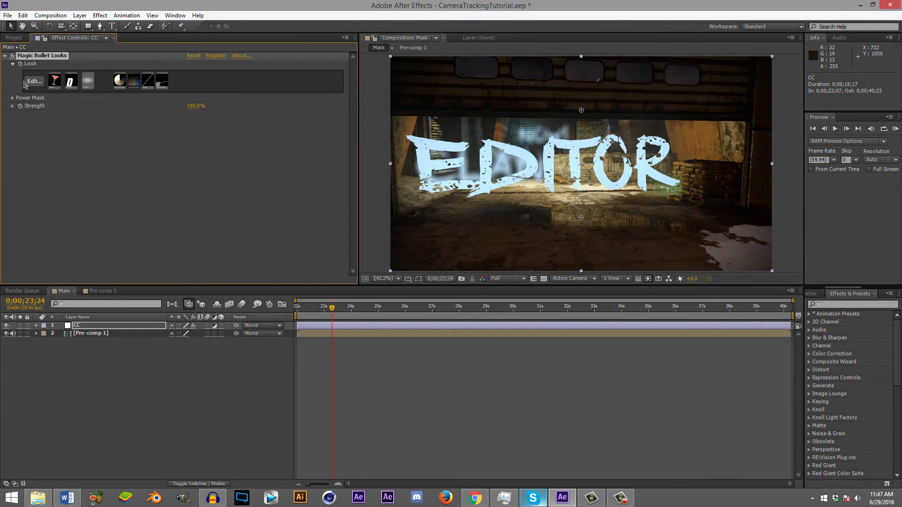
Step: Try a Strength of 55% on the Magic Bullet Looks effect and settle on 75%
{"action": "key", "text": "Tab"}
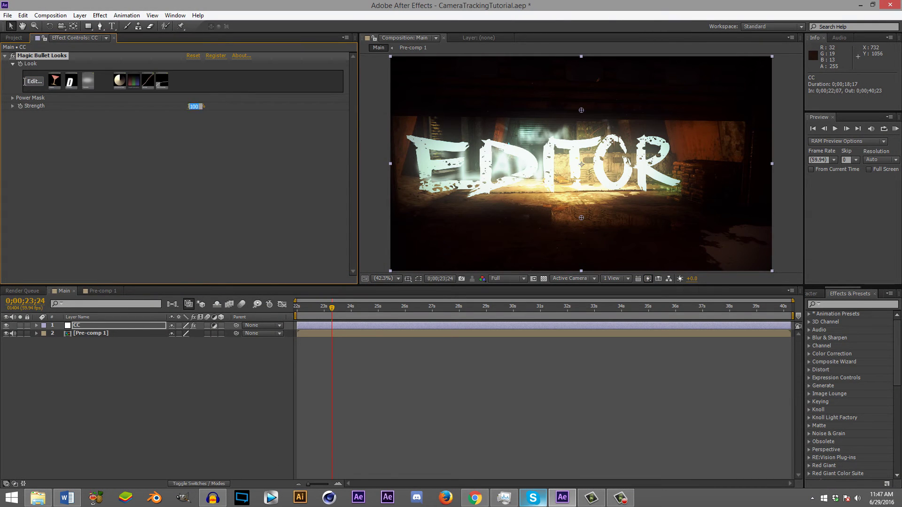
{"action": "type", "text": "55"}
{"action": "key", "text": "Return"}
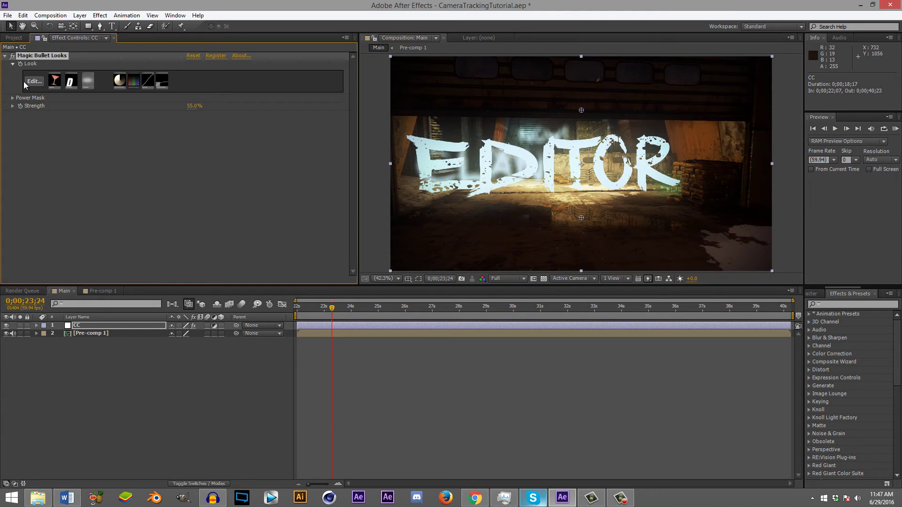
{"action": "key", "text": "Tab"}
{"action": "type", "text": "75"}
{"action": "key", "text": "Return"}
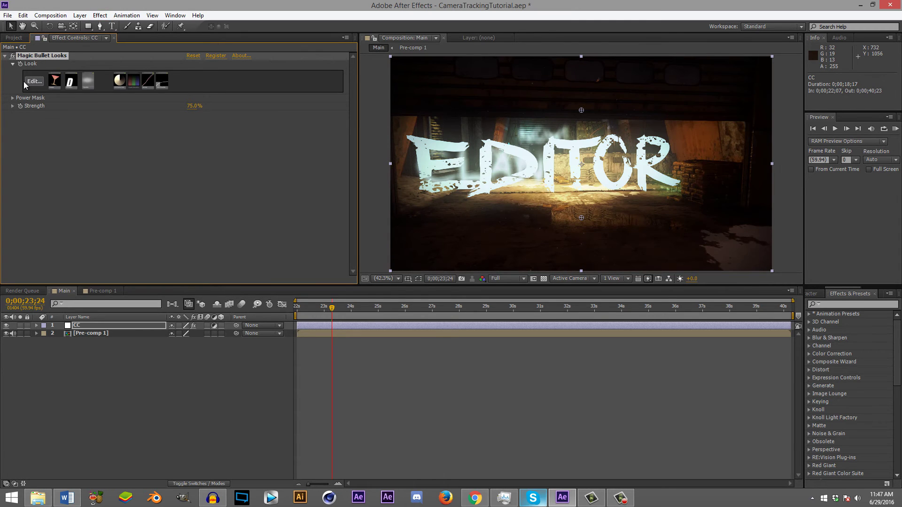
Step: Add a second Magic Bullet Looks effect to the CC adjustment layer
{"action": "key", "text": "alt+t"}
{"action": "key", "text": "Up"}
{"action": "key", "text": "Up"}
{"action": "key", "text": "Up"}
{"action": "key", "text": "Up"}
{"action": "key", "text": "Up"}
{"action": "key", "text": "Up"}
{"action": "key", "text": "Up"}
{"action": "key", "text": "Up"}
{"action": "key", "text": "Up"}
{"action": "key", "text": "Up"}
{"action": "key", "text": "Up"}
{"action": "key", "text": "Up"}
{"action": "key", "text": "Up"}
{"action": "key", "text": "Up"}
{"action": "key", "text": "Up"}
{"action": "key", "text": "Up"}
{"action": "key", "text": "Up"}
{"action": "key", "text": "Up"}
{"action": "key", "text": "Up"}
{"action": "key", "text": "Up"}
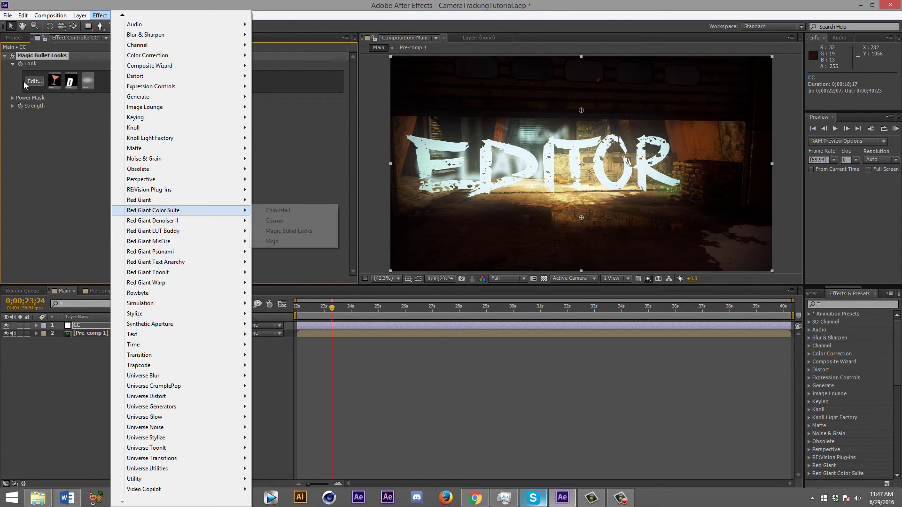
{"action": "key", "text": "Right"}
{"action": "key", "text": "Down"}
{"action": "key", "text": "Down"}
{"action": "key", "text": "Return"}
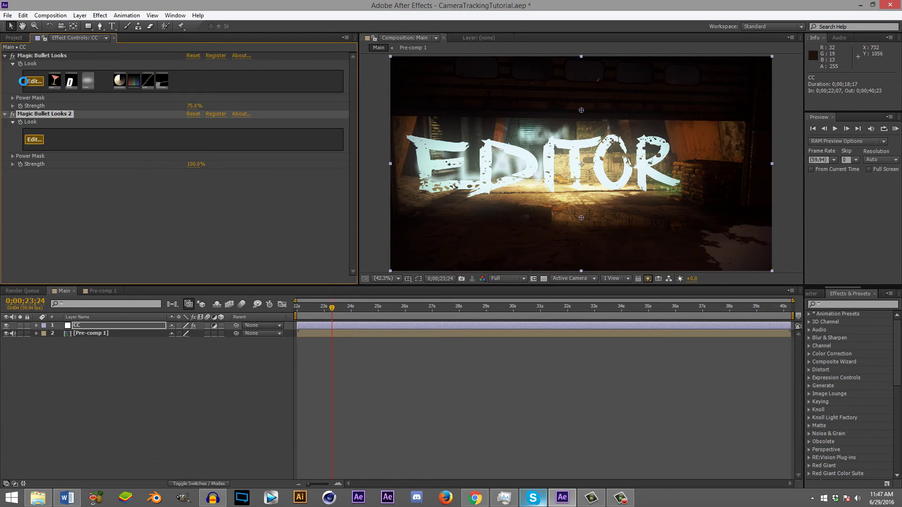
Step: Open the second effect's look editor and load the Halogen look from the Diffusion and Light category
{"action": "left_click", "coordinate": [22, 81]}
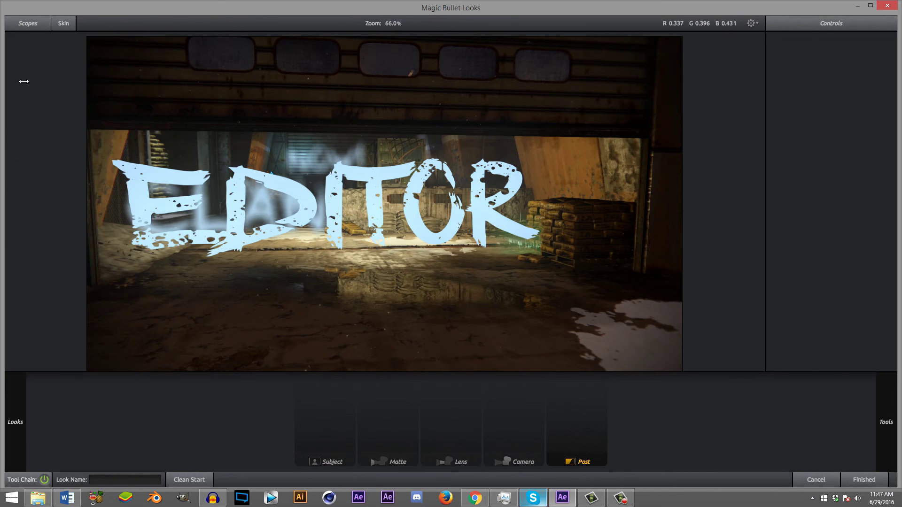
{"action": "mouse_move", "coordinate": [23, 81]}
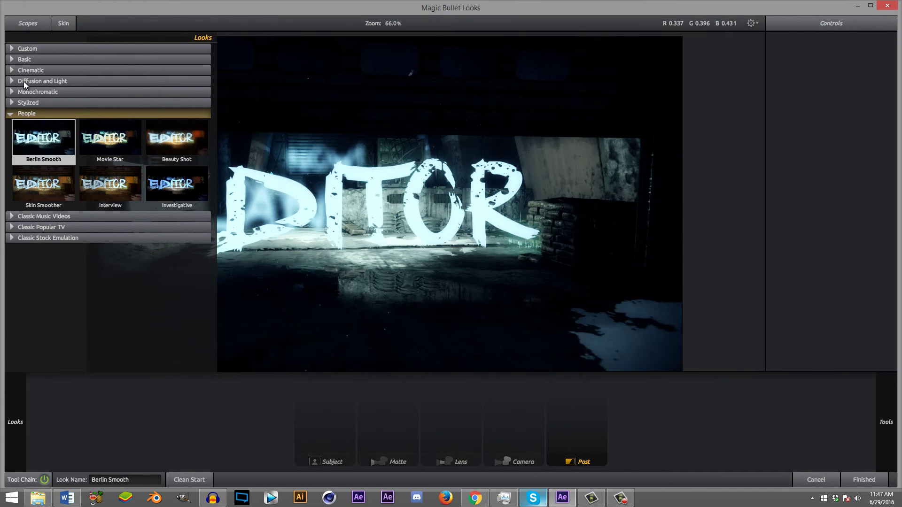
{"action": "left_click", "coordinate": [24, 81]}
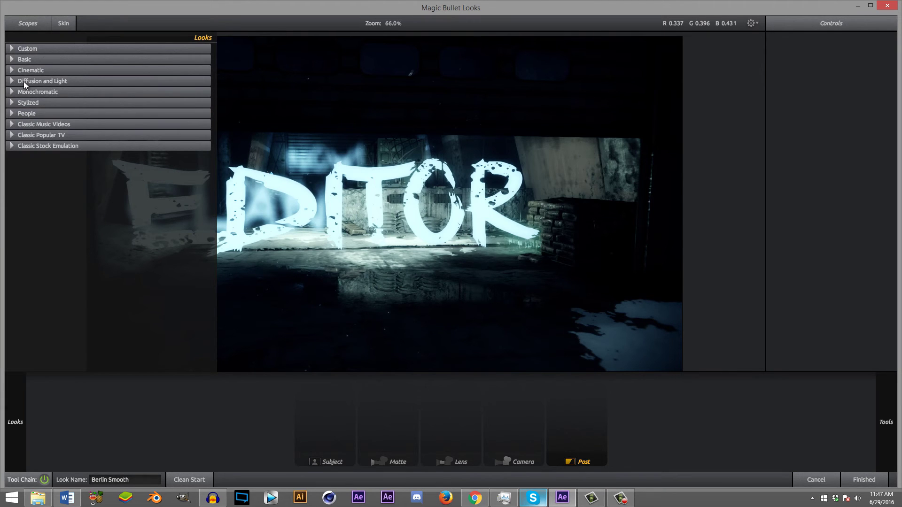
{"action": "left_click", "coordinate": [111, 150]}
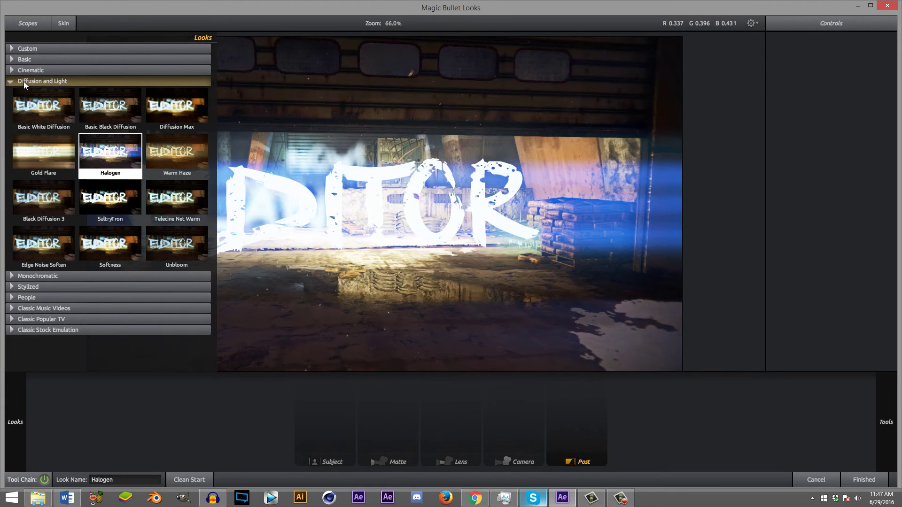
{"action": "scroll", "coordinate": [23, 81], "scroll_direction": "down", "scroll_amount": 1}
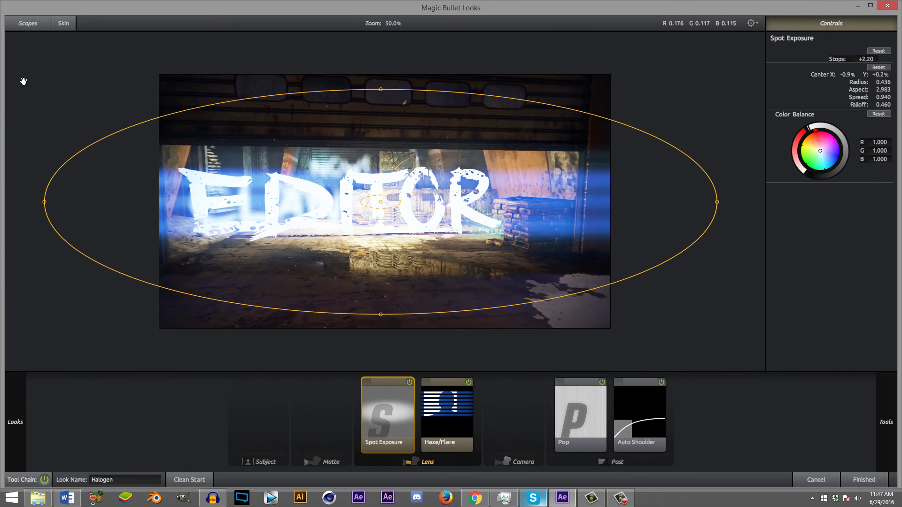
Step: Reshape the Spot Exposure to Radius about 0.316 and Aspect about 3.292, adjust its Stops, and apply the look
{"action": "left_click_drag", "start_coordinate": [380, 314], "coordinate": [380, 284]}
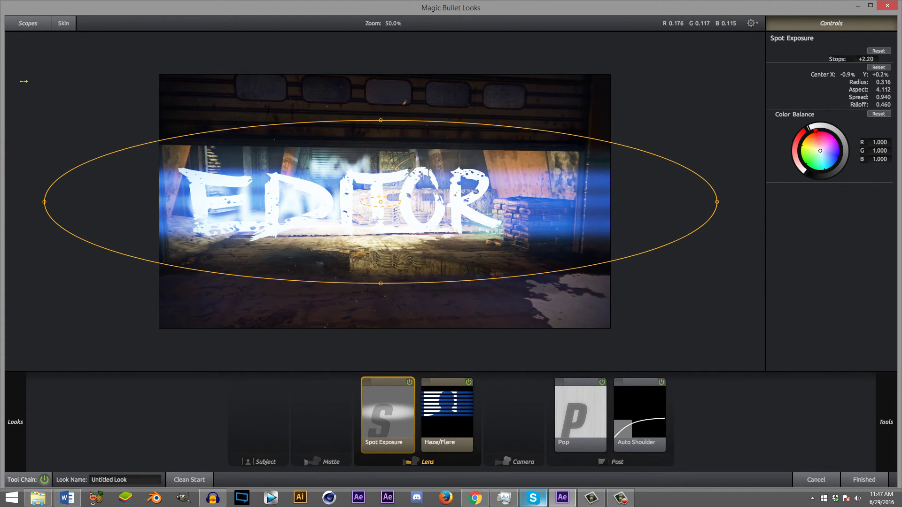
{"action": "left_click_drag", "start_coordinate": [717, 202], "coordinate": [649, 202]}
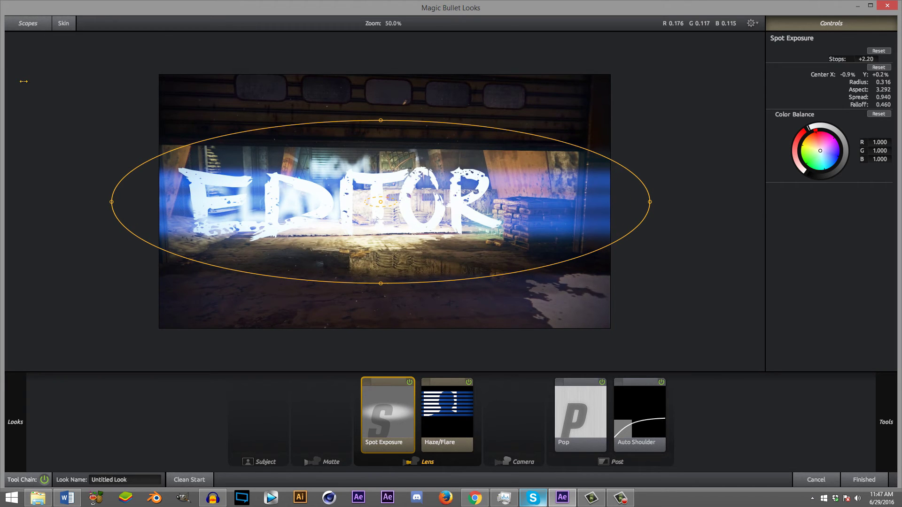
{"action": "mouse_move", "coordinate": [883, 82]}
{"action": "left_mouse_down"}
{"action": "mouse_move", "coordinate": [847, 82]}
{"action": "mouse_move", "coordinate": [876, 81]}
{"action": "left_mouse_up"}
{"action": "key", "text": "ctrl+z"}
{"action": "mouse_move", "coordinate": [865, 59]}
{"action": "left_mouse_down"}
{"action": "mouse_move", "coordinate": [848, 58]}
{"action": "mouse_move", "coordinate": [876, 59]}
{"action": "left_mouse_up"}
{"action": "left_click", "coordinate": [580, 413]}
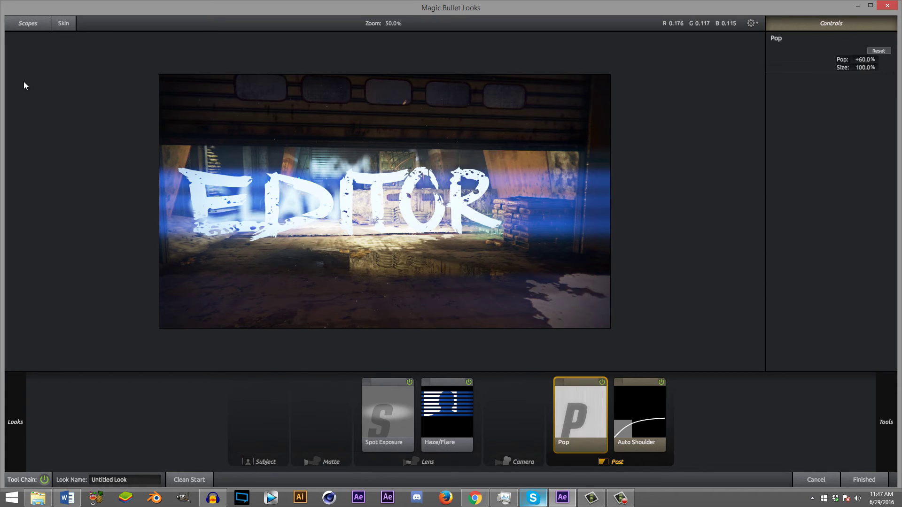
{"action": "key", "text": "Return"}
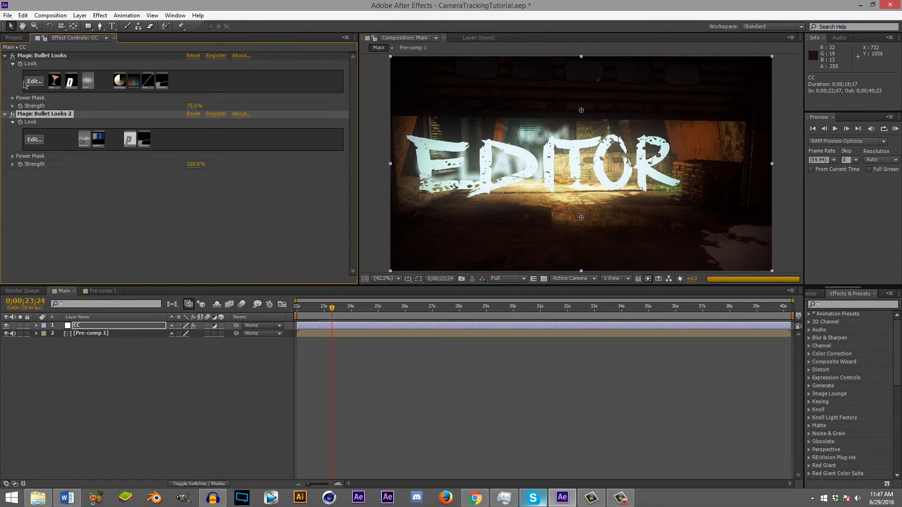
Step: Try a Strength of 55% on Magic Bullet Looks 2 and settle on 45%
{"action": "key", "text": "Tab"}
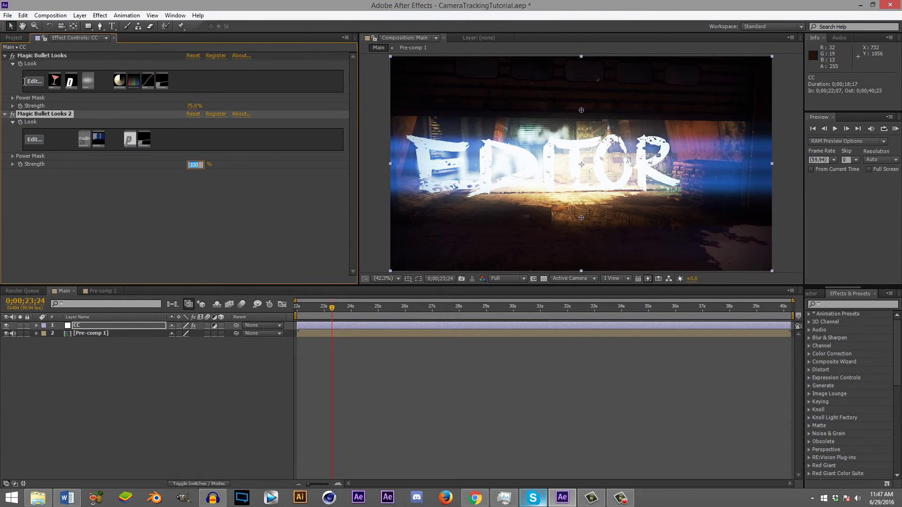
{"action": "type", "text": "55"}
{"action": "key", "text": "Return"}
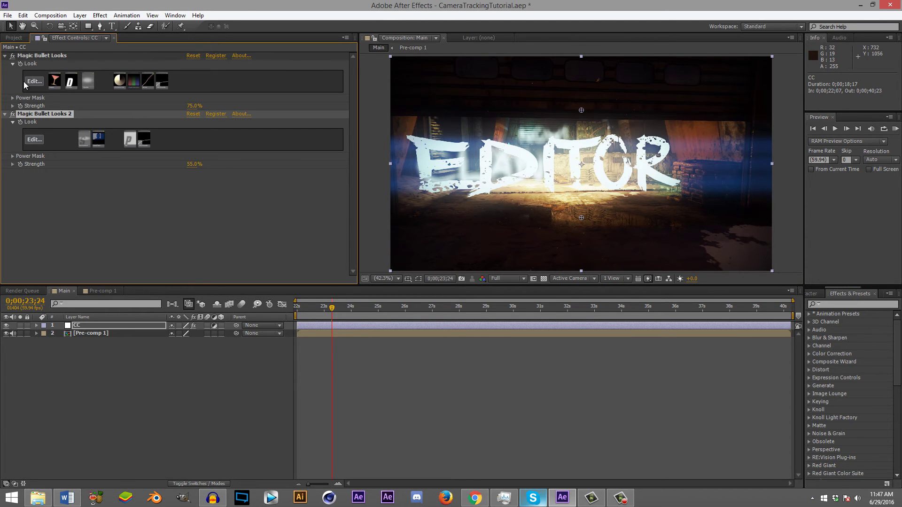
{"action": "left_click", "coordinate": [194, 164]}
{"action": "type", "text": "45"}
{"action": "key", "text": "Return"}
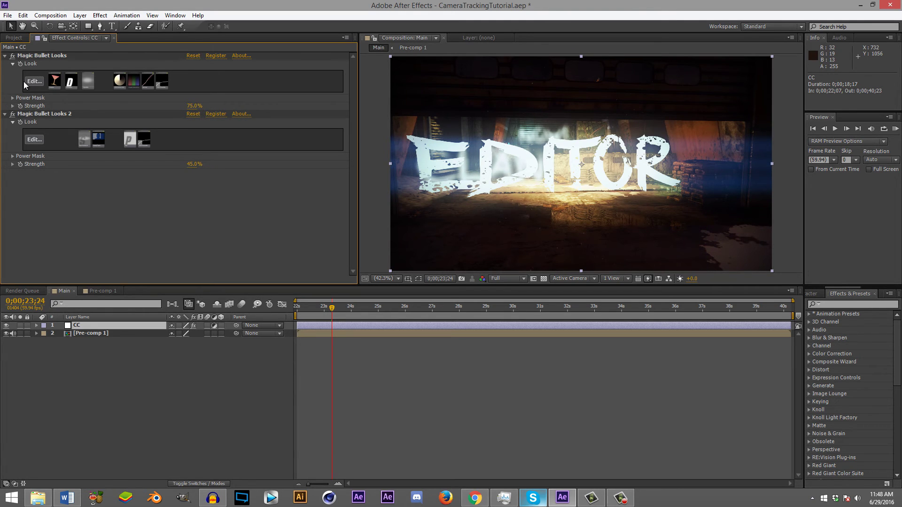
Step: Add a third Magic Bullet Looks effect to the CC adjustment layer
{"action": "left_click", "coordinate": [100, 16]}
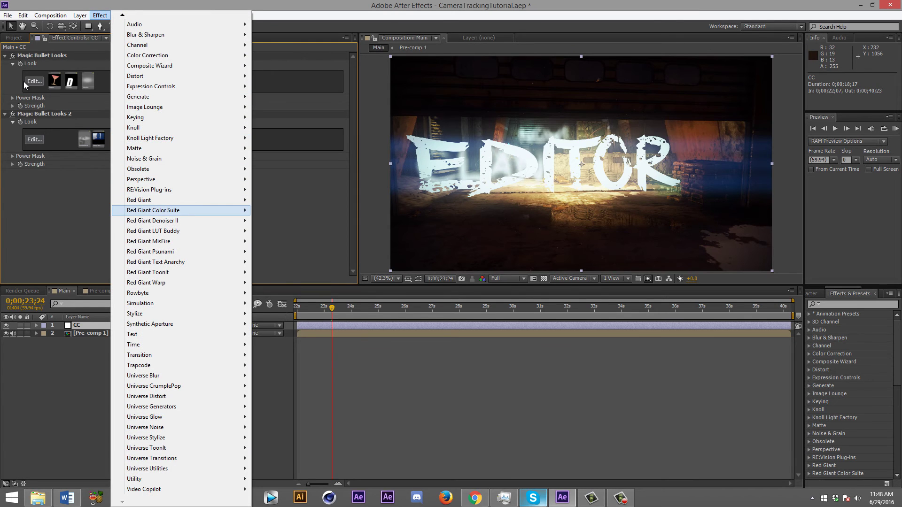
{"action": "mouse_move", "coordinate": [153, 211]}
{"action": "left_click", "coordinate": [289, 231]}
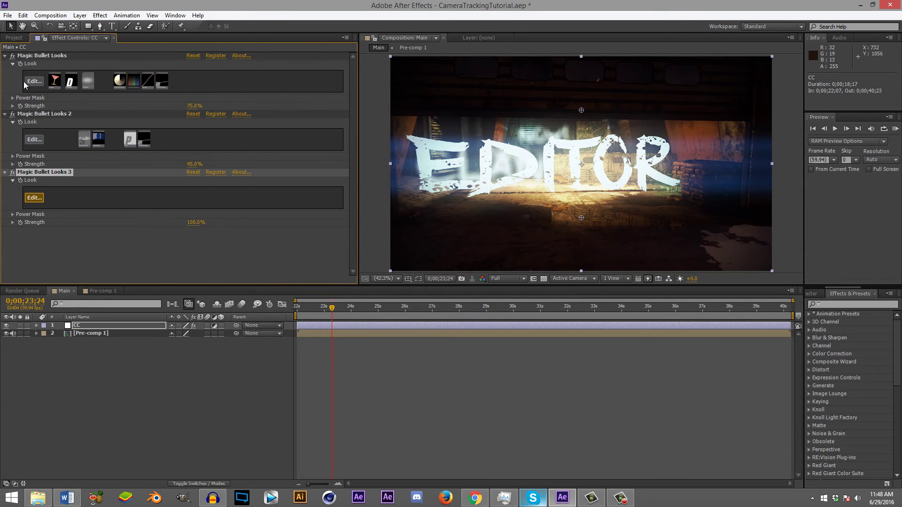
Step: Load the SultryTron look from Diffusion and Light into the third effect and open its Lift-Gamma-Gain controls
{"action": "left_click", "coordinate": [22, 81]}
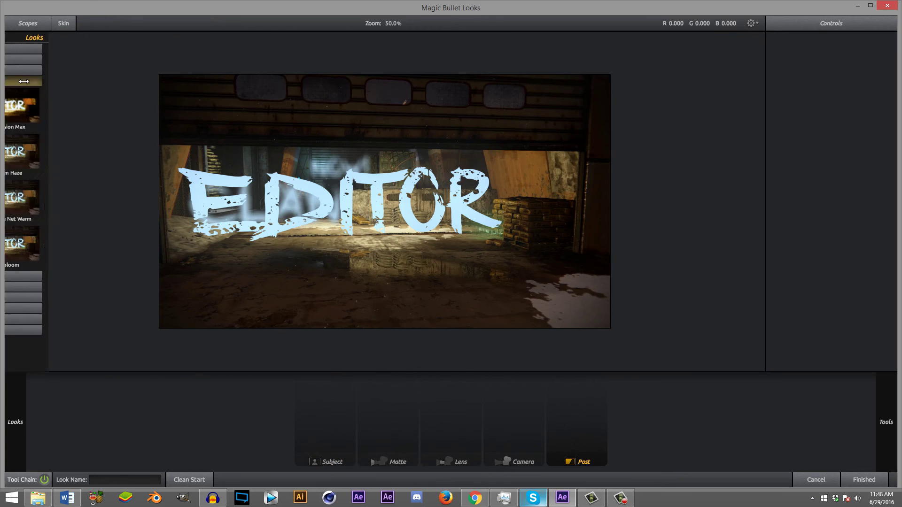
{"action": "left_click", "coordinate": [110, 244]}
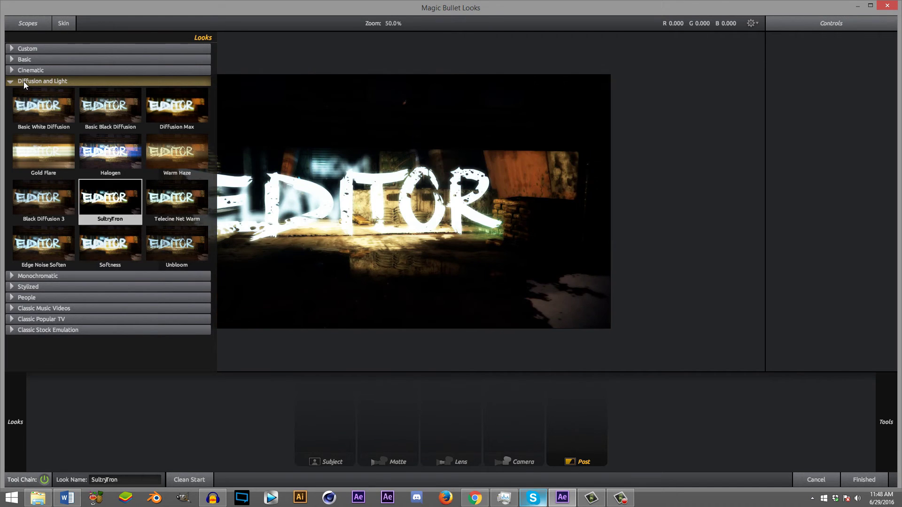
{"action": "left_click", "coordinate": [110, 198]}
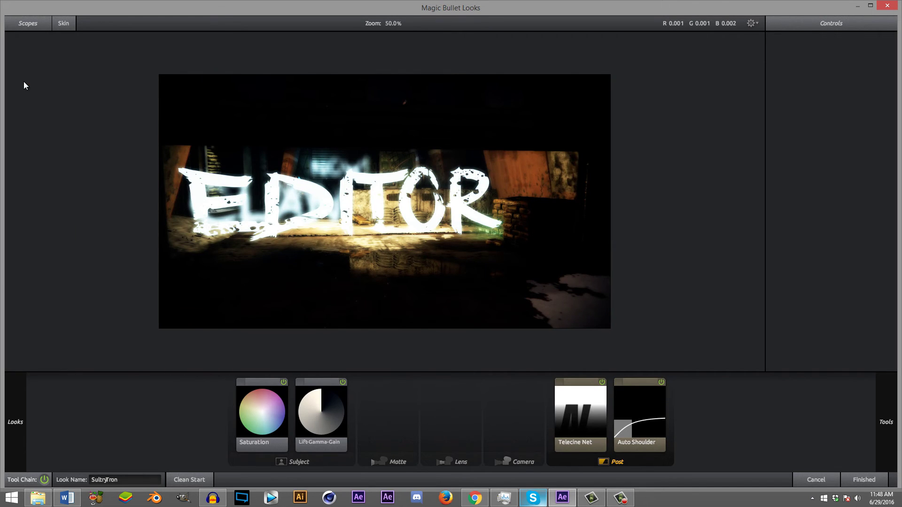
{"action": "left_click", "coordinate": [322, 413]}
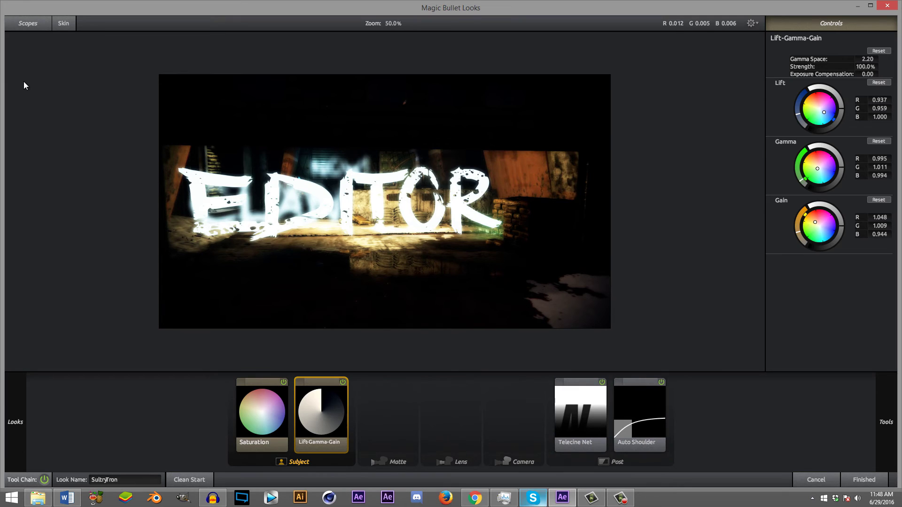
Step: Set Lift to 0.987/0.992/1.000 and Gamma to 1.006/1.001/0.993 in the SultryTron look's Lift-Gamma-Gain, nudge Gain slightly, and apply the look
{"action": "left_click", "coordinate": [262, 413]}
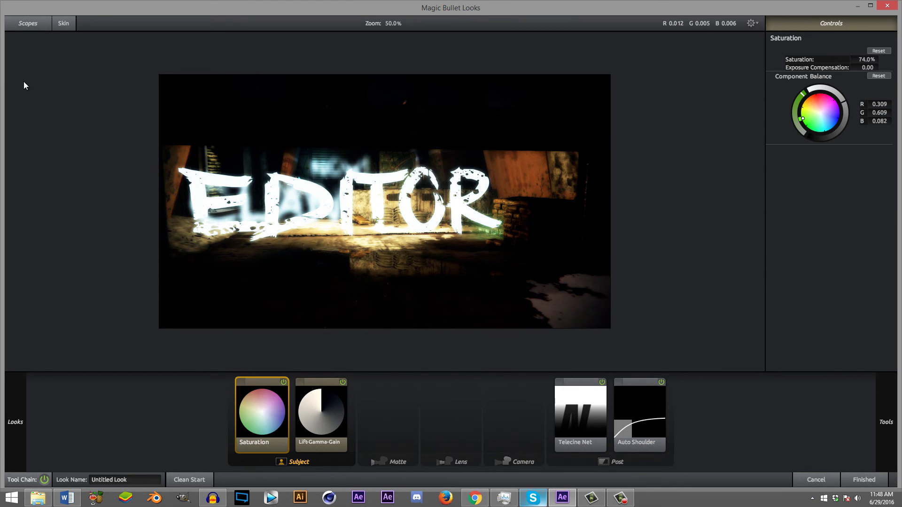
{"action": "left_click", "coordinate": [321, 413]}
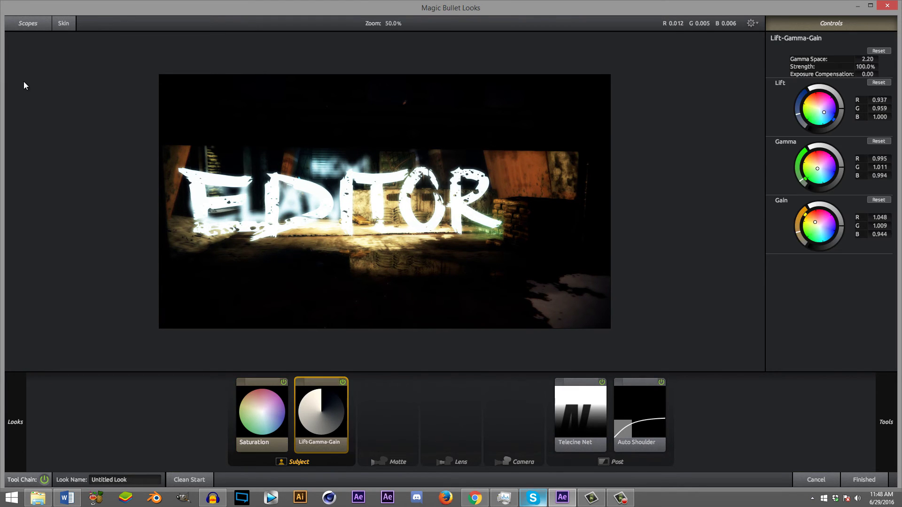
{"action": "left_click_drag", "start_coordinate": [798, 114], "coordinate": [801, 121]}
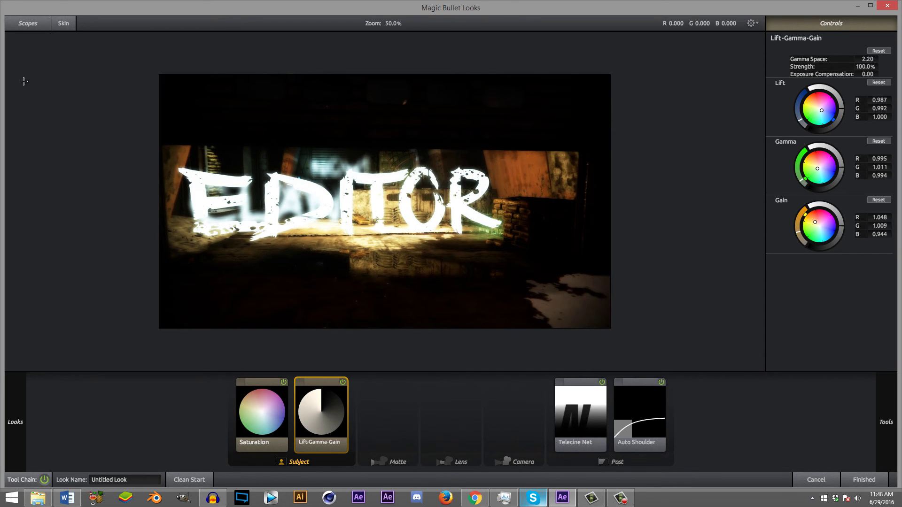
{"action": "left_click_drag", "start_coordinate": [817, 168], "coordinate": [817, 164]}
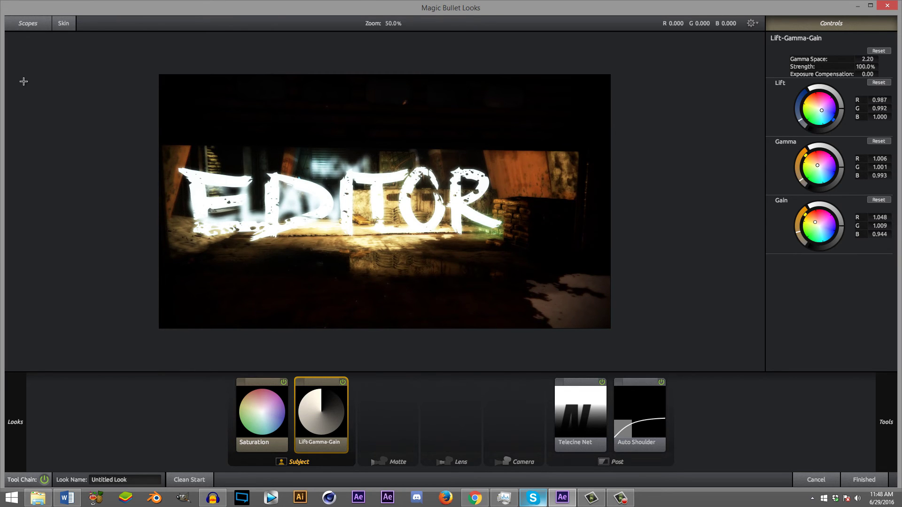
{"action": "left_click_drag", "start_coordinate": [815, 223], "coordinate": [816, 221]}
{"action": "key", "text": "Return"}
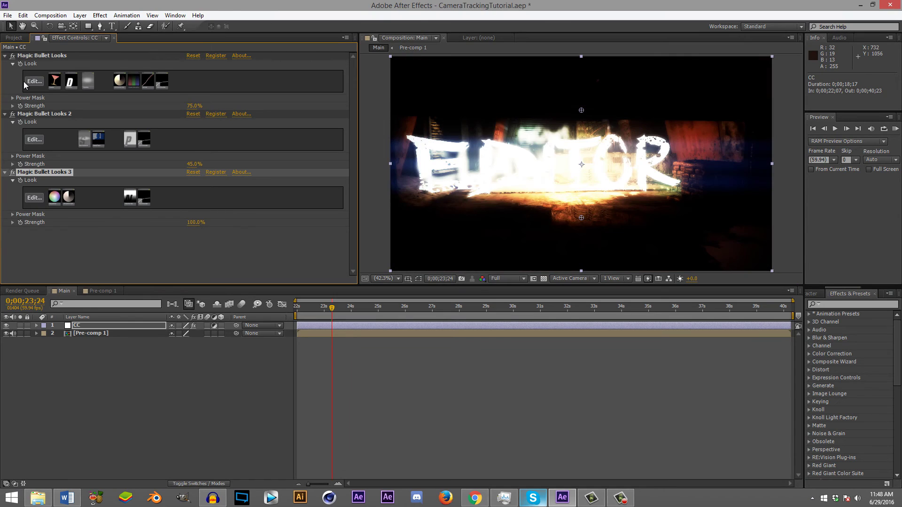
Step: Try a Strength of 50% on Magic Bullet Looks 3, settle on 35%, and deselect the CC layer
{"action": "key", "text": "Tab"}
{"action": "type", "text": "50"}
{"action": "key", "text": "Return"}
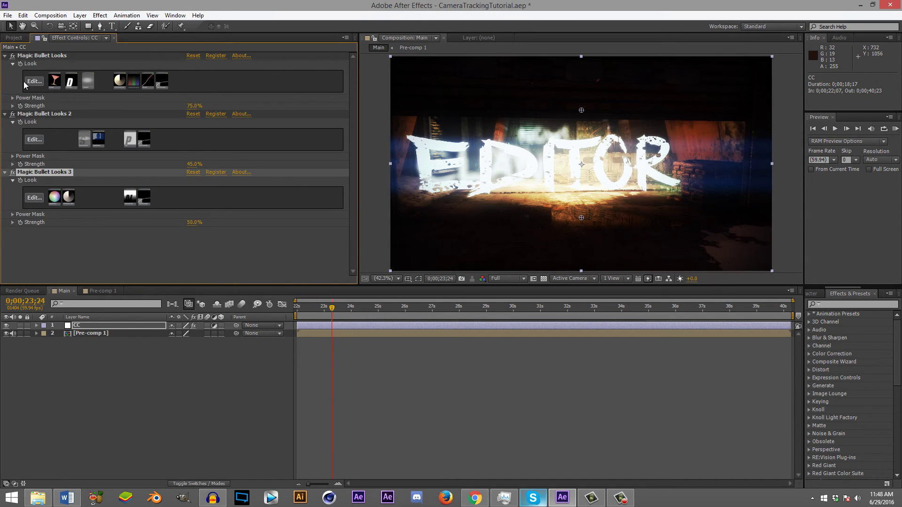
{"action": "key", "text": "Tab"}
{"action": "type", "text": "35"}
{"action": "key", "text": "Return"}
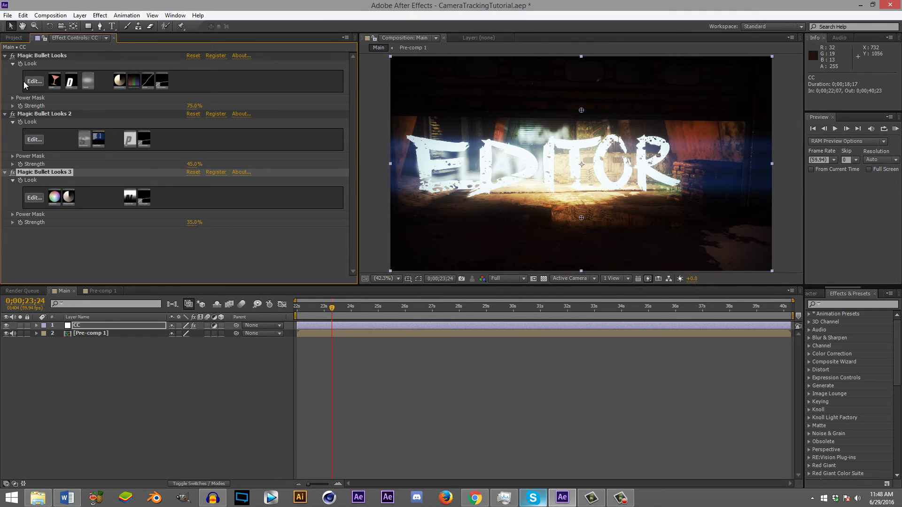
{"action": "key", "text": "ctrl+shift+a"}
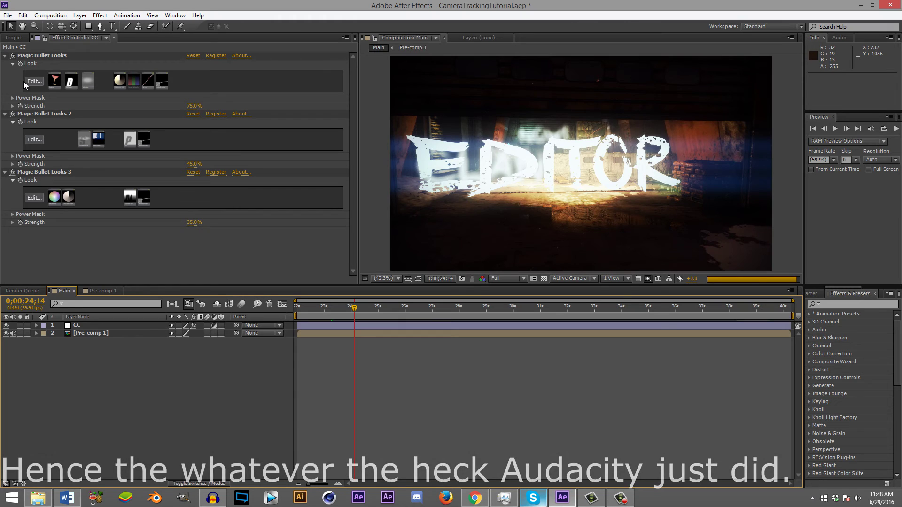
Step: Lower the Main composition's preview resolution to Half and play the graded footage
{"action": "left_click", "coordinate": [508, 279]}
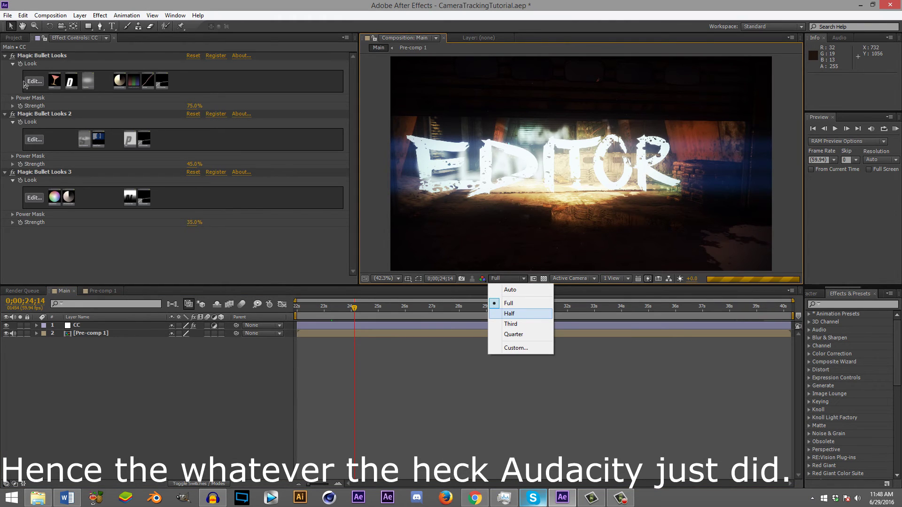
{"action": "left_click", "coordinate": [509, 313]}
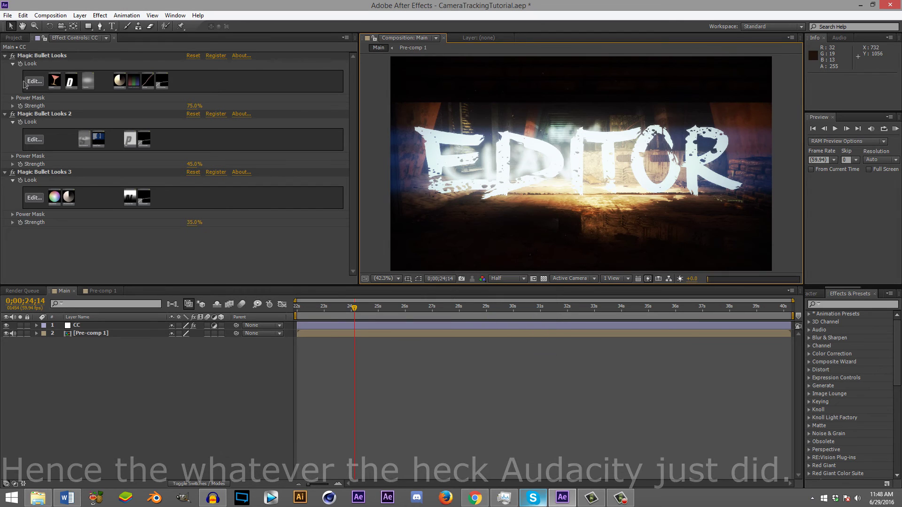
{"action": "key", "text": "space"}
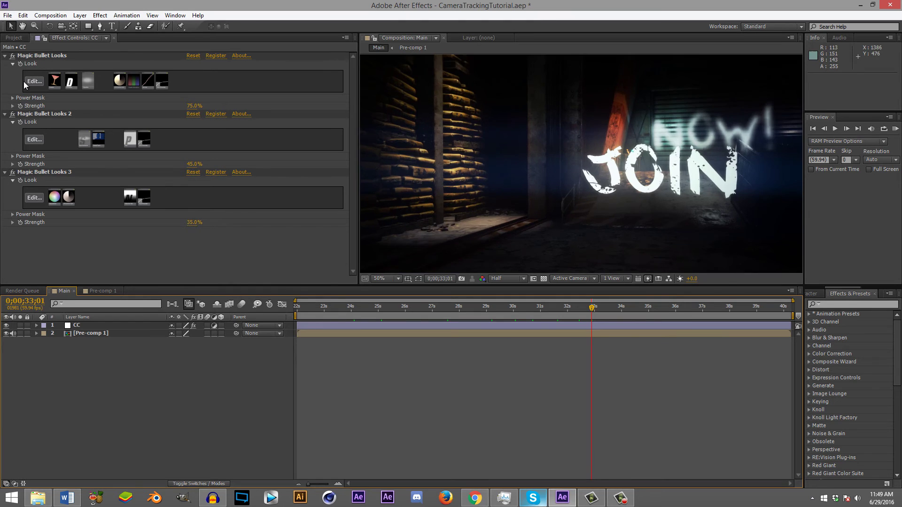
Step: Inspect the NOW! title at 100% zoom, fit the frame back in the viewer, and run a RAM preview
{"action": "key", "text": "slash"}
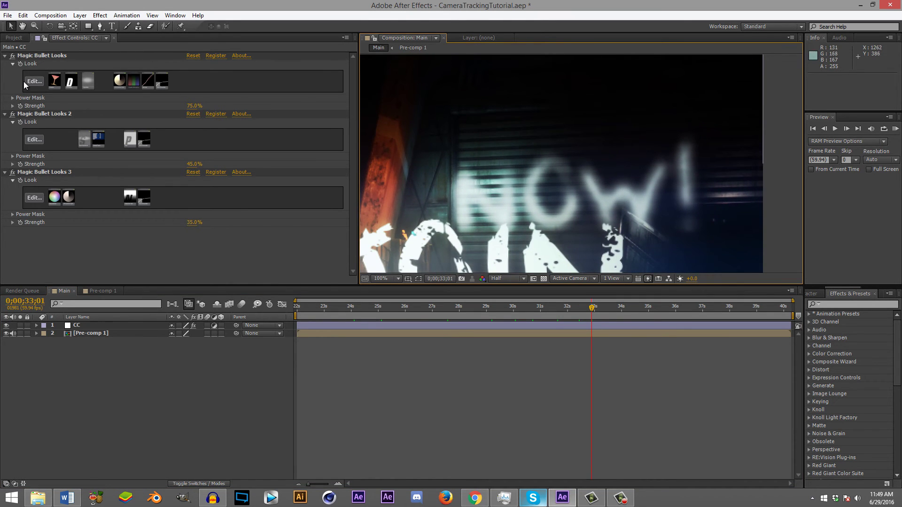
{"action": "key", "text": "period"}
{"action": "key", "text": "comma"}
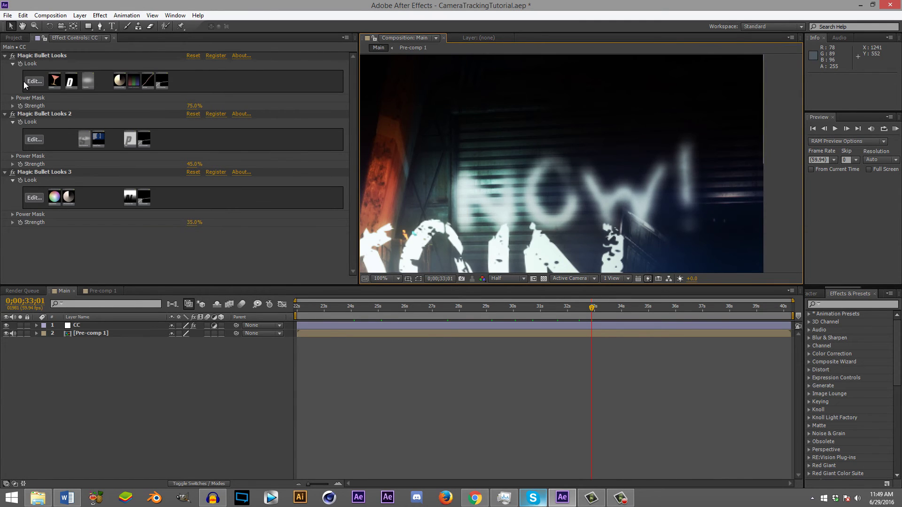
{"action": "left_click", "coordinate": [385, 278]}
{"action": "left_click", "coordinate": [389, 289]}
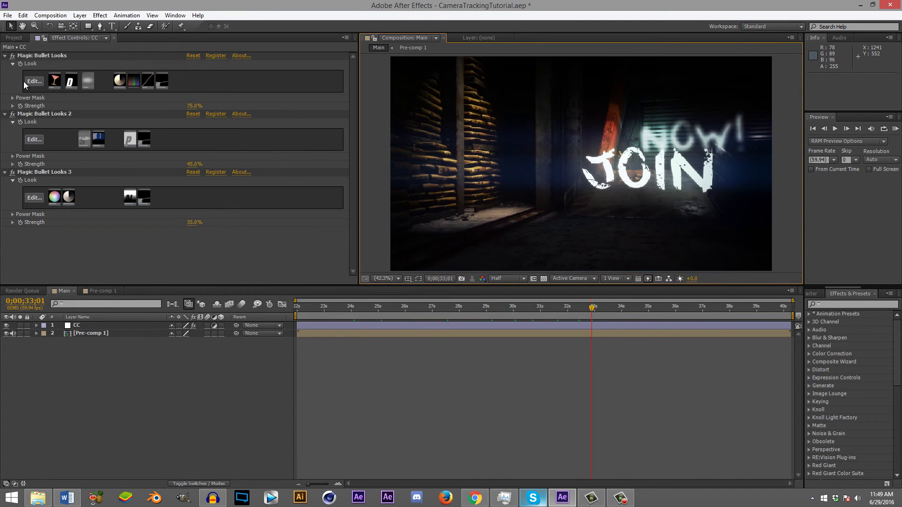
{"action": "key", "text": "KP_0"}
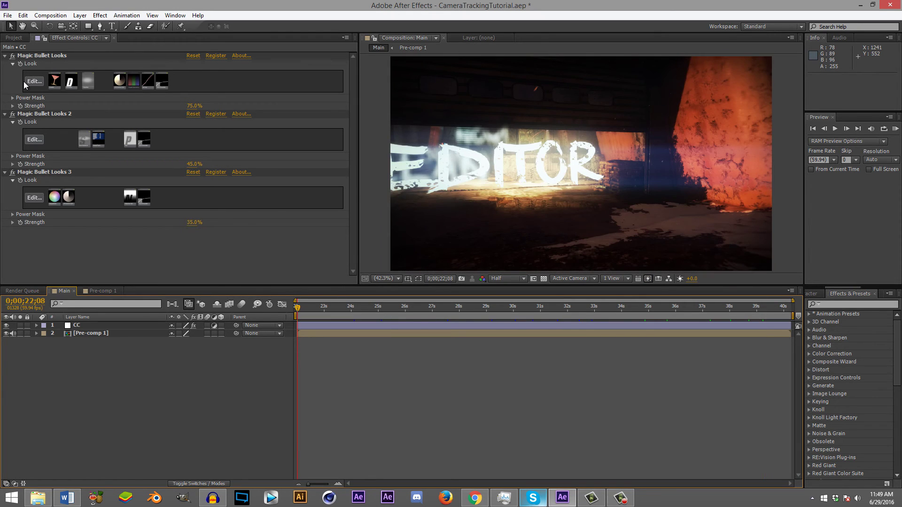
{"action": "key", "text": "KP_0"}
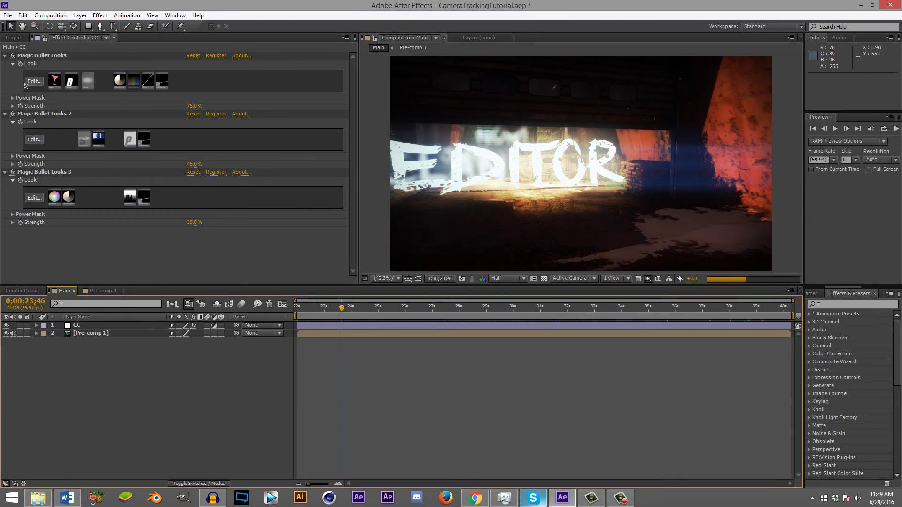
Step: Compare the grade without the first Magic Bullet Looks effect, try a different Lift-Gamma-Gain balance in it, and undo that change
{"action": "left_click", "coordinate": [12, 55]}
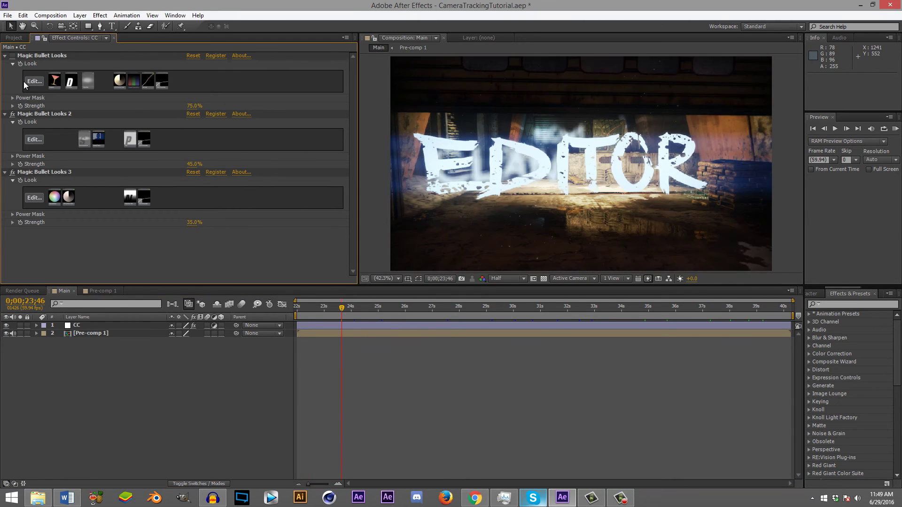
{"action": "key", "text": "ctrl+z"}
{"action": "left_click", "coordinate": [25, 81]}
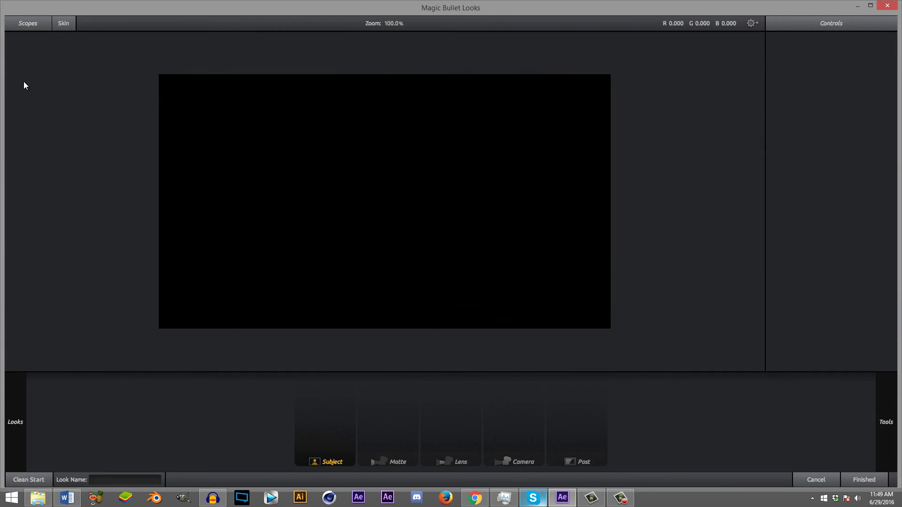
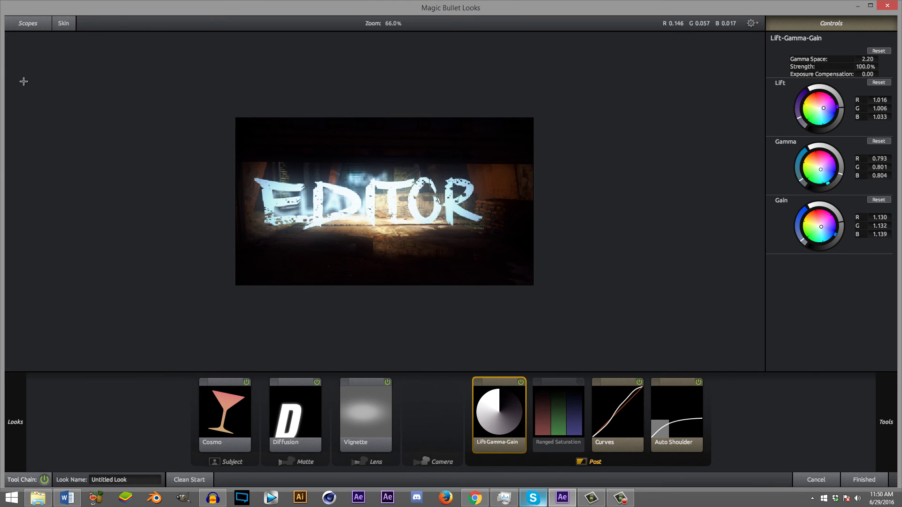
{"action": "key", "text": "Return"}
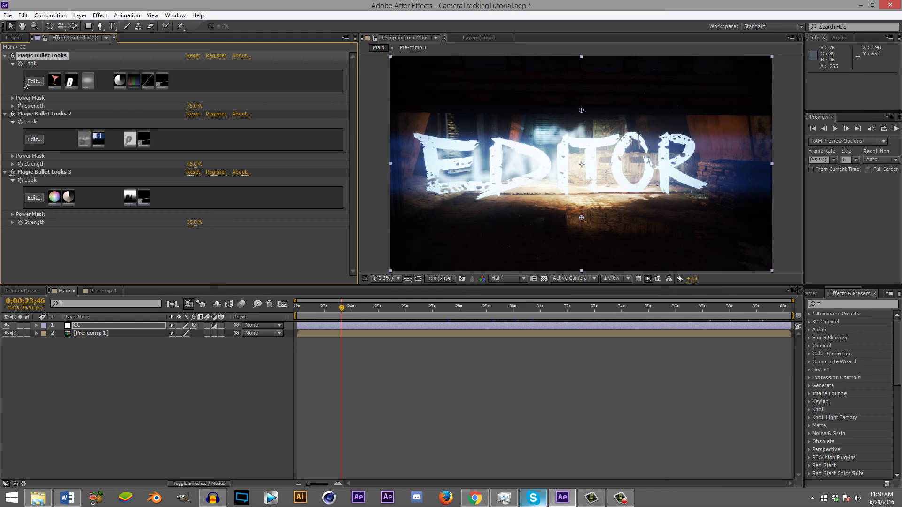
{"action": "key", "text": "ctrl+z"}
{"action": "key", "text": "ctrl+shift+z"}
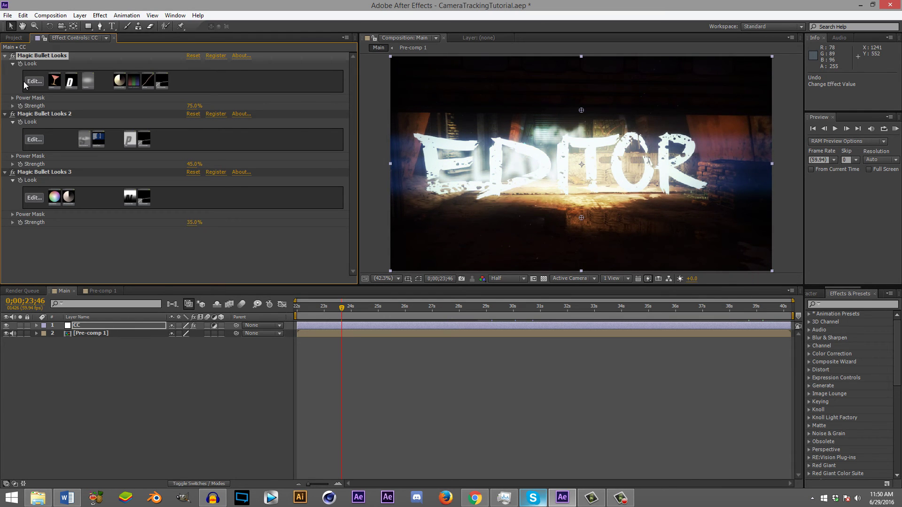
Step: Deselect all layers and play the Main composition to review the colour-corrected titles
{"action": "key", "text": "F2"}
{"action": "key", "text": "space"}
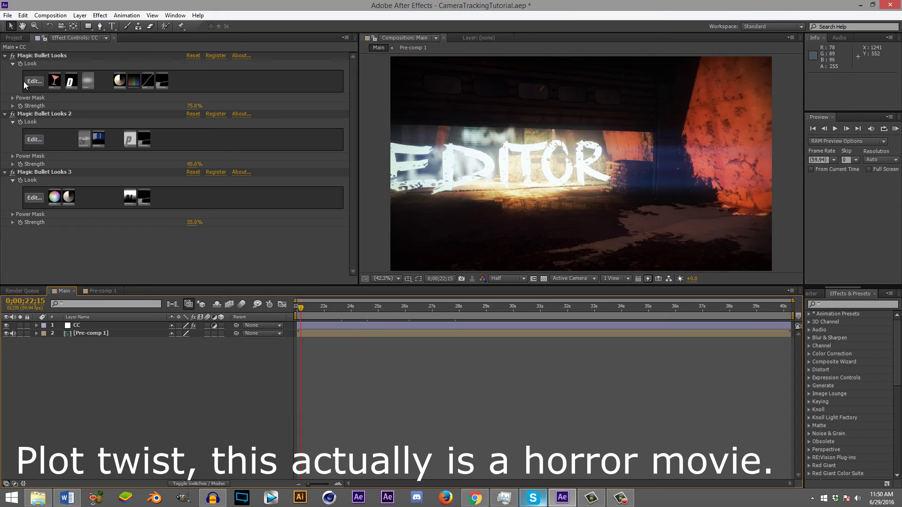
{"action": "key", "text": "space"}
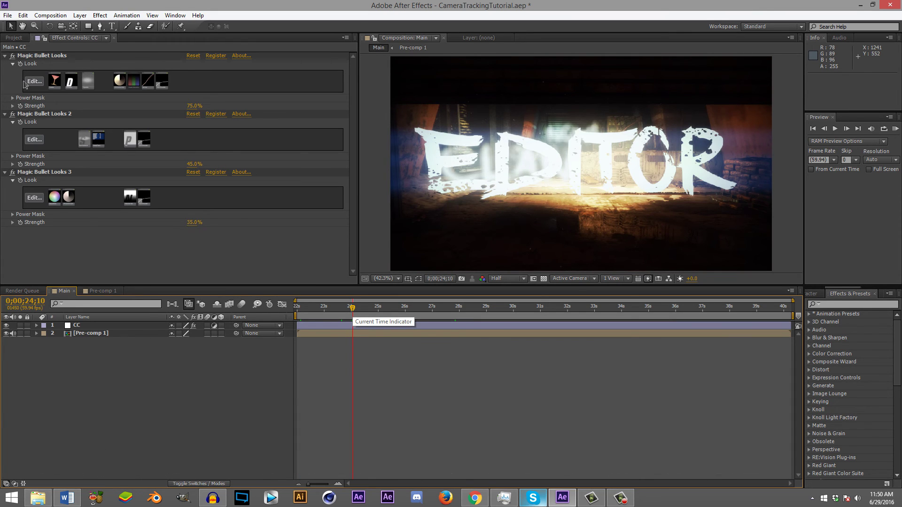
Step: Add a new adjustment layer above CC and name it LUT
{"action": "key", "text": "ctrl+alt+y"}
{"action": "key", "text": "Return"}
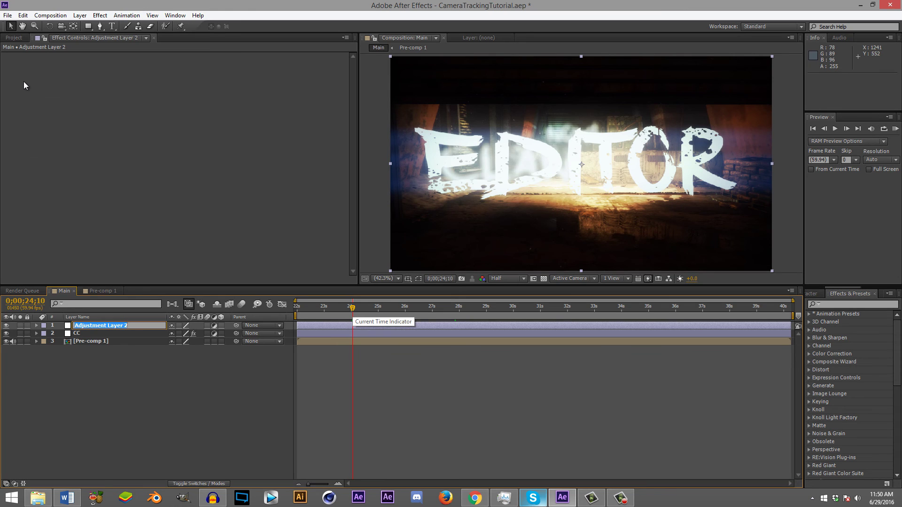
{"action": "type", "text": "LUT"}
{"action": "key", "text": "Return"}
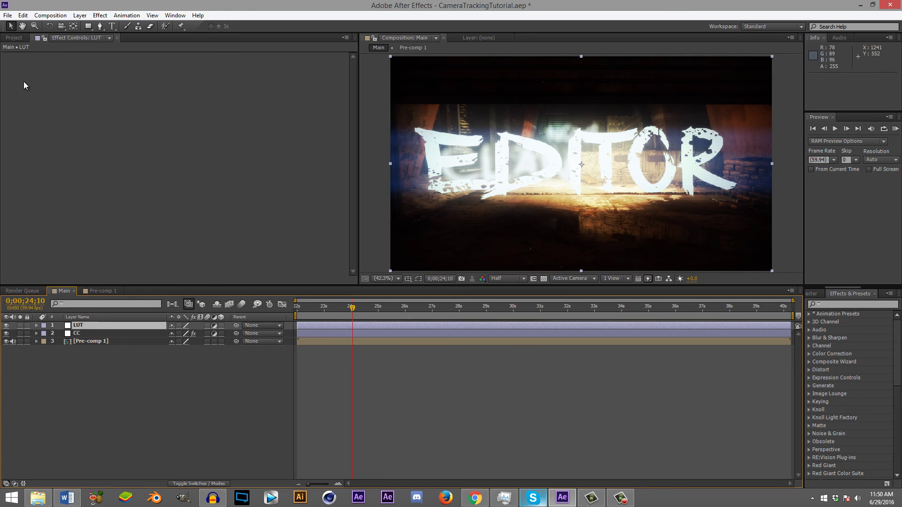
Step: Add the Apply Color LUT effect to the LUT layer, using Autobots, Roll Out FLAT.cube from the TaraArtsLUT folder
{"action": "key", "text": "alt+t"}
{"action": "key", "text": "v"}
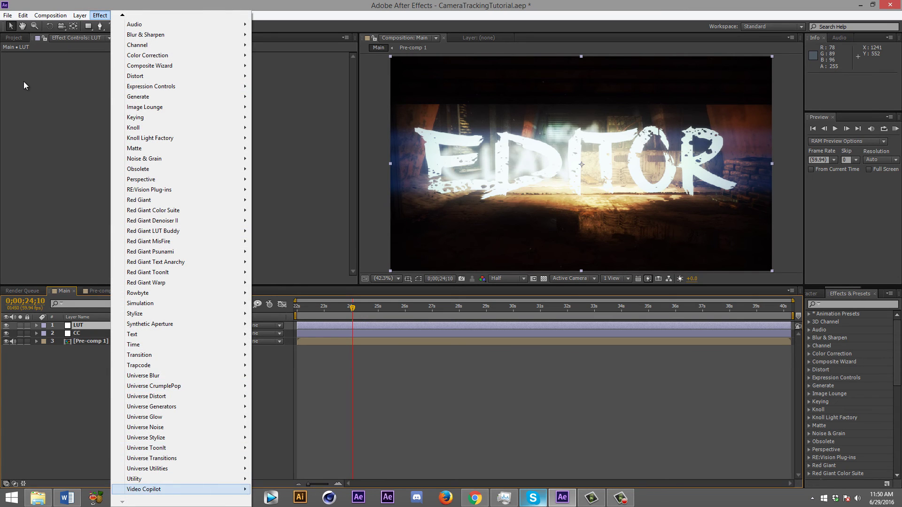
{"action": "mouse_move", "coordinate": [183, 479]}
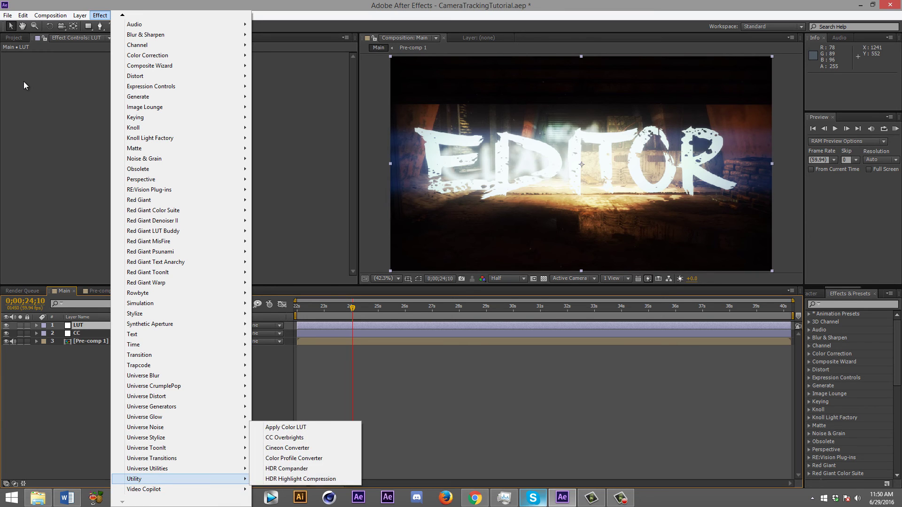
{"action": "left_click", "coordinate": [291, 427]}
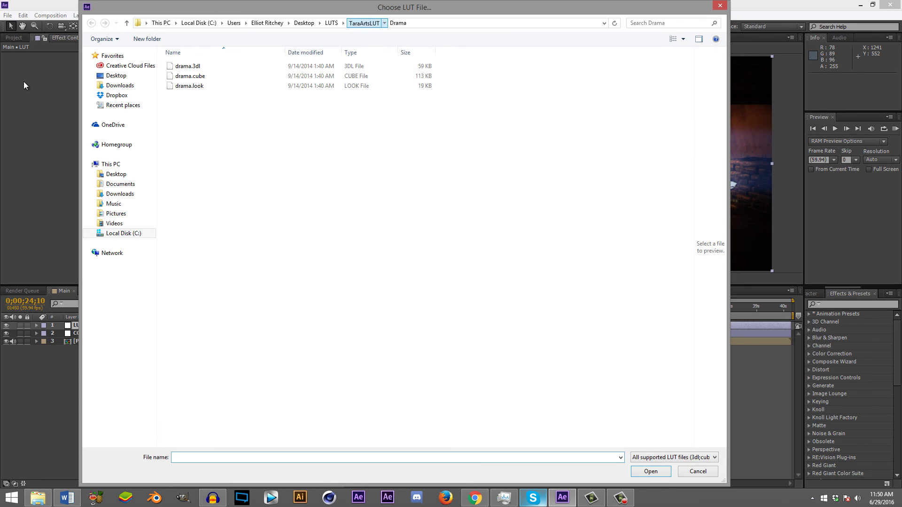
{"action": "left_click", "coordinate": [364, 22]}
{"action": "double_click", "coordinate": [201, 65]}
{"action": "double_click", "coordinate": [212, 76]}
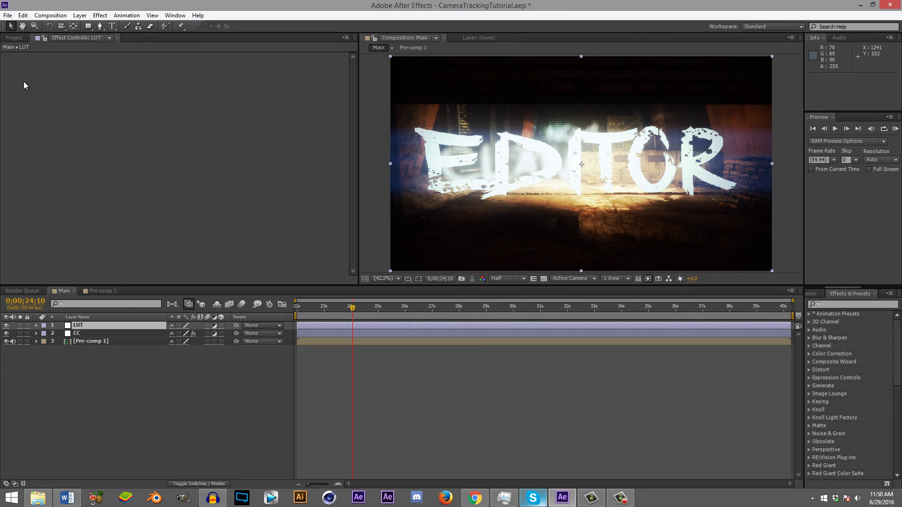
Step: Set the LUT layer's opacity to 50% and collapse the Opacity property
{"action": "key", "text": "t"}
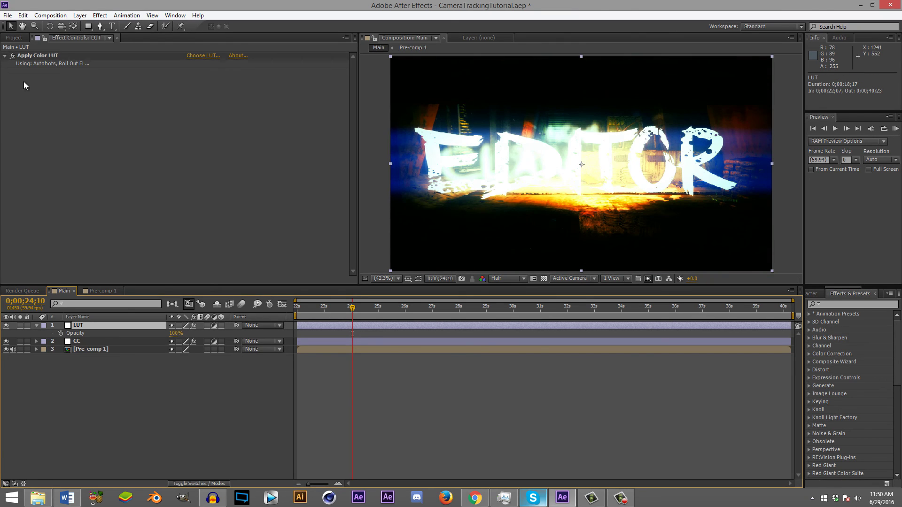
{"action": "type", "text": "50"}
{"action": "key", "text": "Return"}
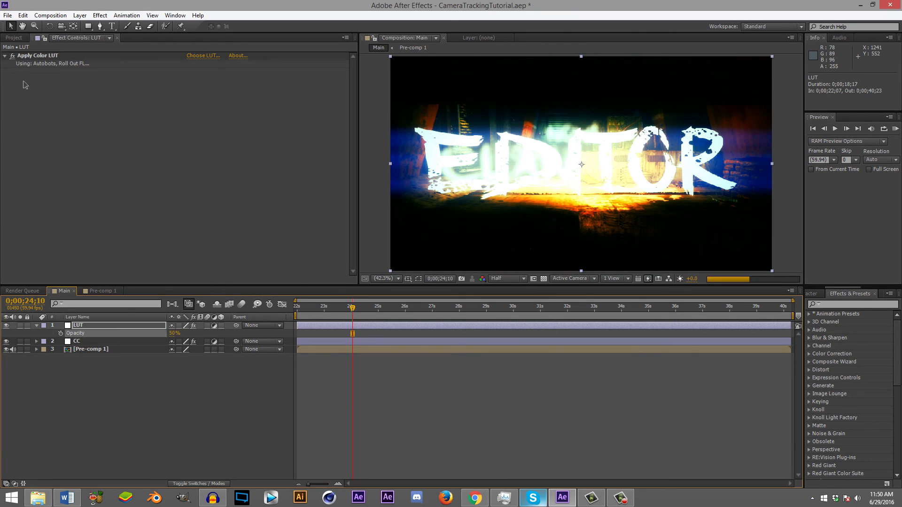
{"action": "key", "text": "t"}
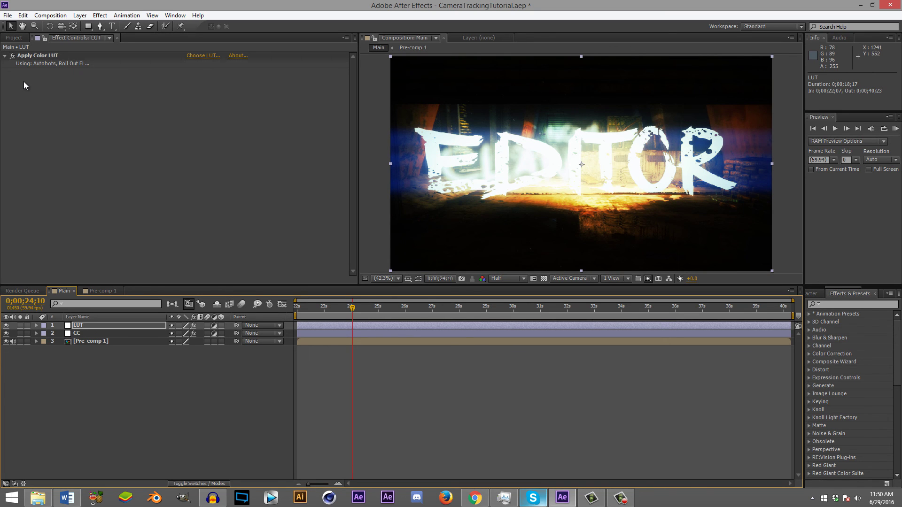
Step: Replace the LUT file with BLOCKBUSTER FLAT.cube from the Blockbuster 4 folder in TaraArtsLUT
{"action": "left_click", "coordinate": [203, 56]}
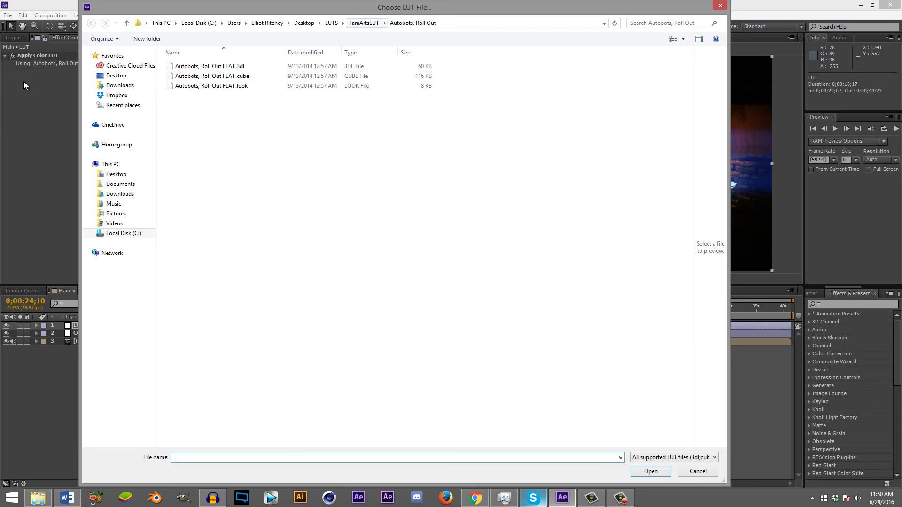
{"action": "left_click", "coordinate": [364, 23]}
{"action": "double_click", "coordinate": [198, 106]}
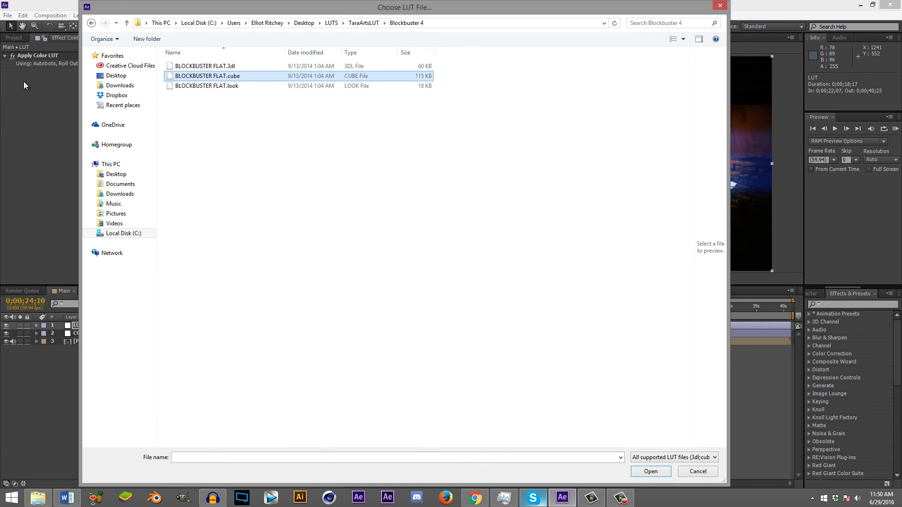
{"action": "double_click", "coordinate": [200, 76]}
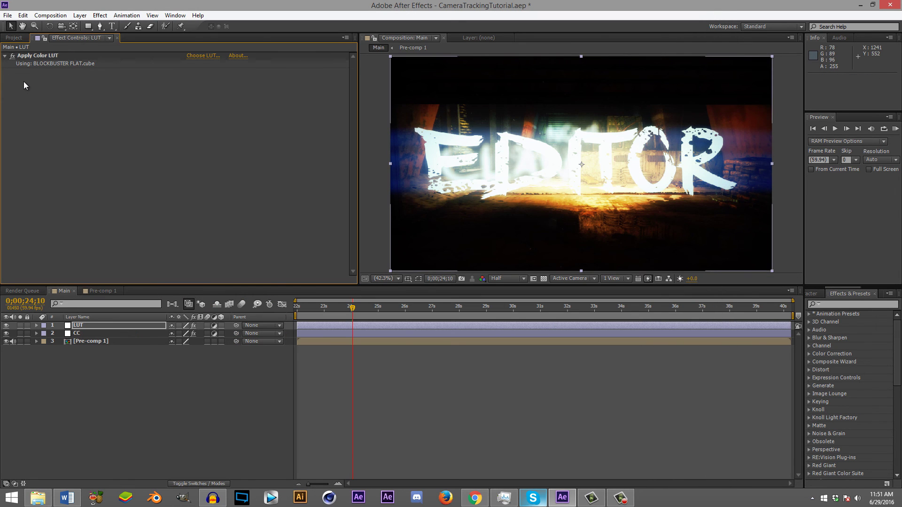
Step: Set the LUT layer's opacity to 35% and collapse the Opacity property
{"action": "key", "text": "t"}
{"action": "left_click", "coordinate": [175, 333]}
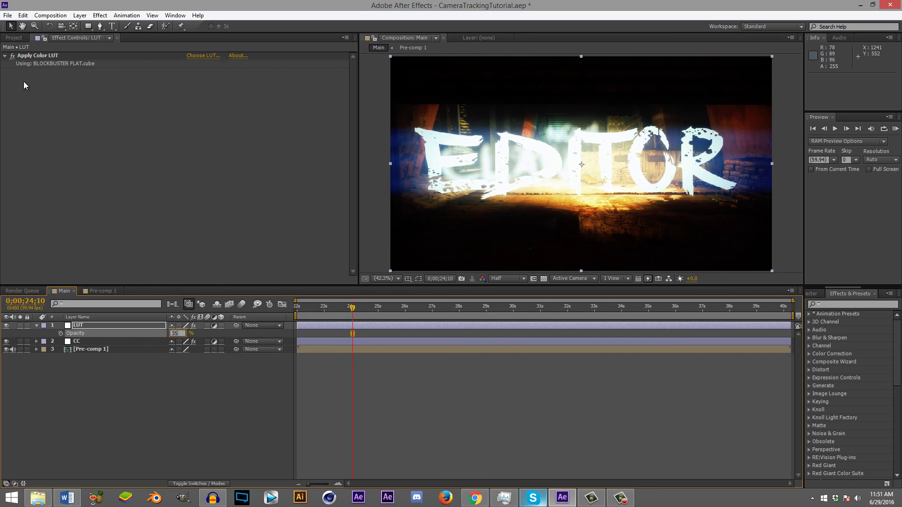
{"action": "type", "text": "35"}
{"action": "key", "text": "Return"}
{"action": "key", "text": "t"}
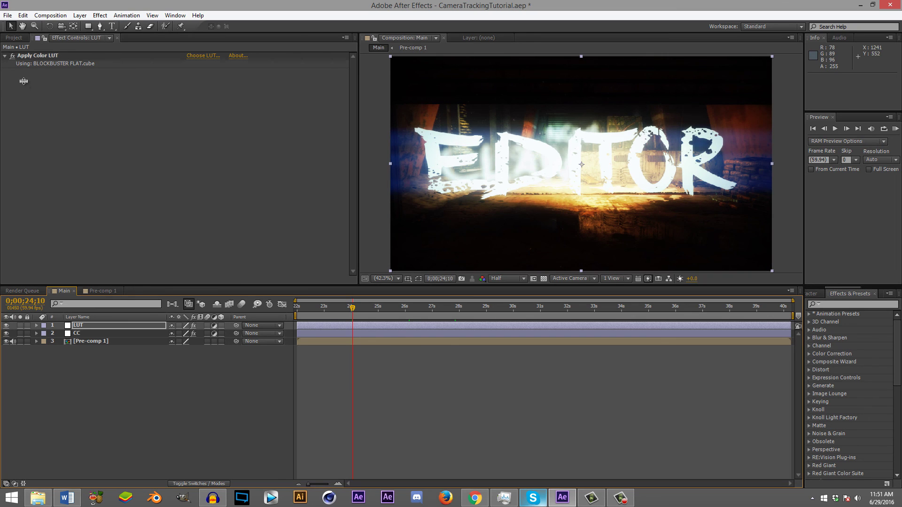
Step: Replace the LUT file with drama.cube from the Drama folder in TaraArtsLUT
{"action": "key", "text": "space"}
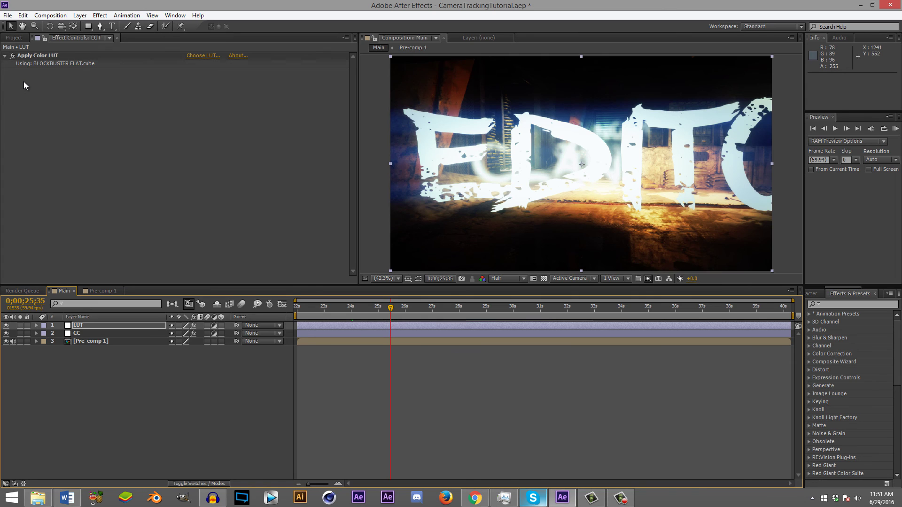
{"action": "left_click", "coordinate": [203, 55]}
{"action": "left_click", "coordinate": [364, 23]}
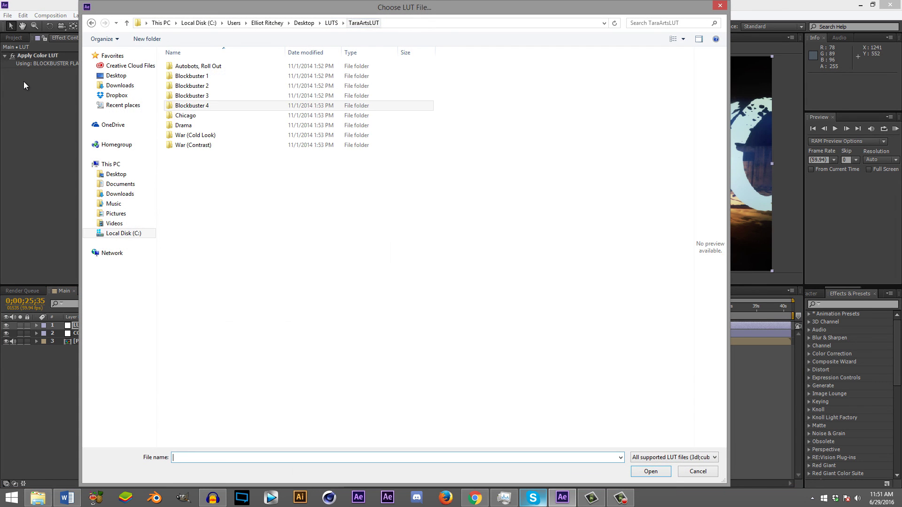
{"action": "double_click", "coordinate": [197, 125]}
{"action": "left_click", "coordinate": [190, 76]}
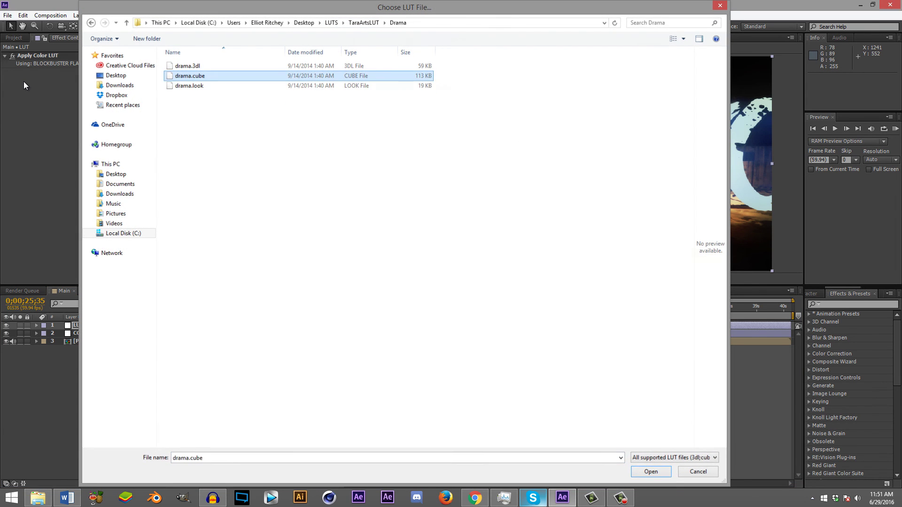
{"action": "key", "text": "Return"}
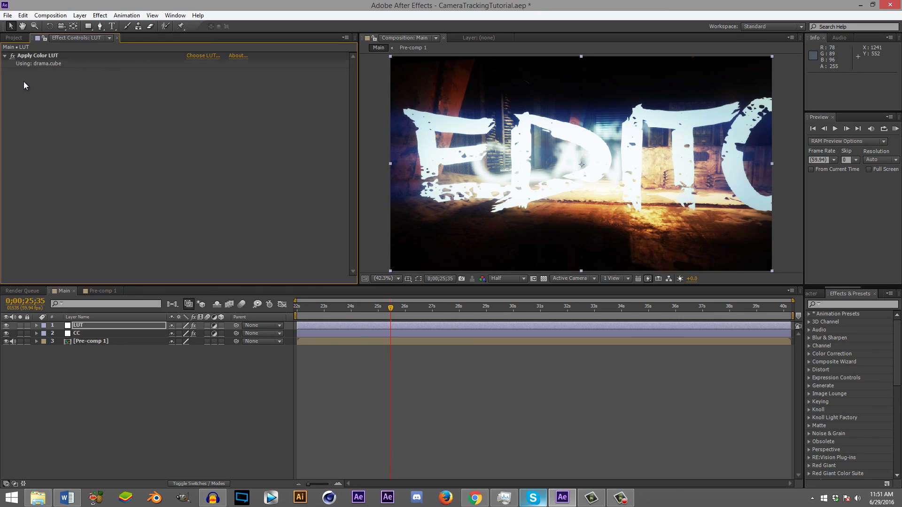
Step: Try cold war.cube from the War (Cold Look) folder in TaraArtsLUT as the LUT file
{"action": "left_click", "coordinate": [203, 55]}
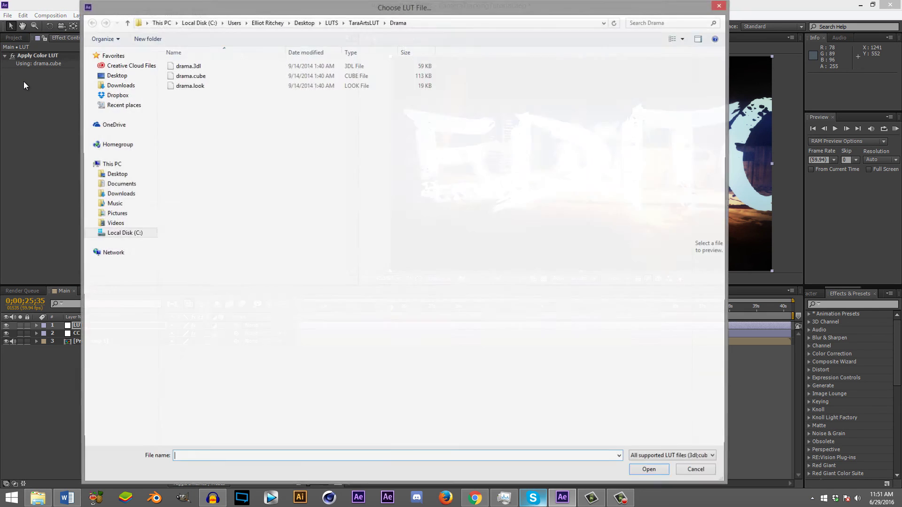
{"action": "left_click", "coordinate": [364, 23]}
{"action": "key", "text": "Down"}
{"action": "key", "text": "Return"}
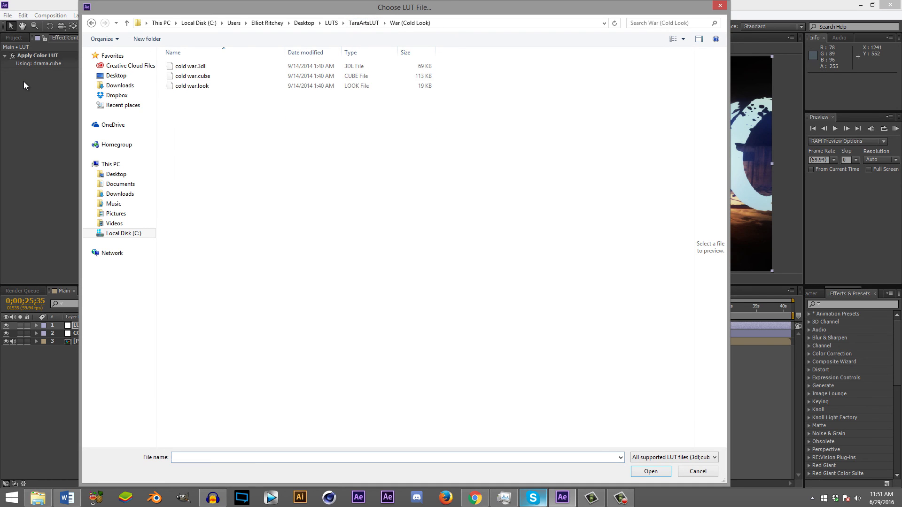
{"action": "key", "text": "Down"}
{"action": "key", "text": "Return"}
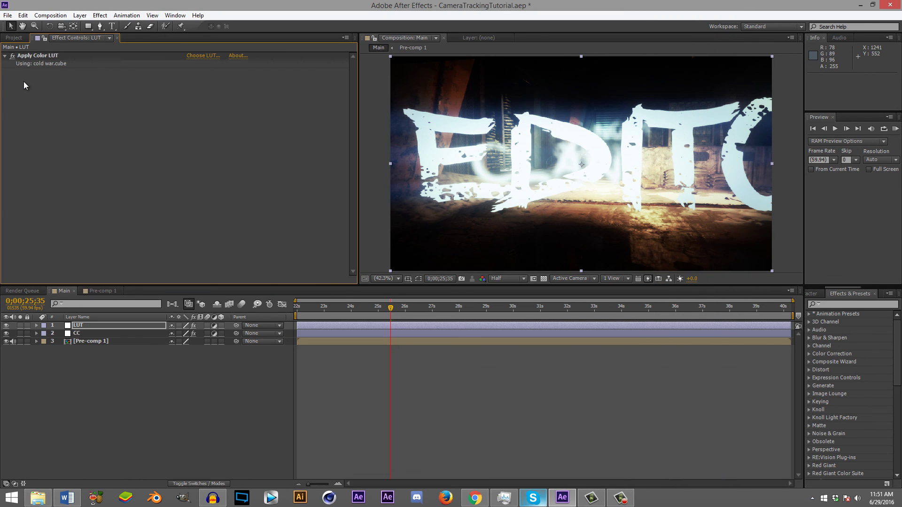
Step: Move the playhead to 0;00;24;18 and try war 1.cube from the War (Contrast) folder as the LUT file
{"action": "left_click_drag", "start_coordinate": [390, 308], "coordinate": [356, 308]}
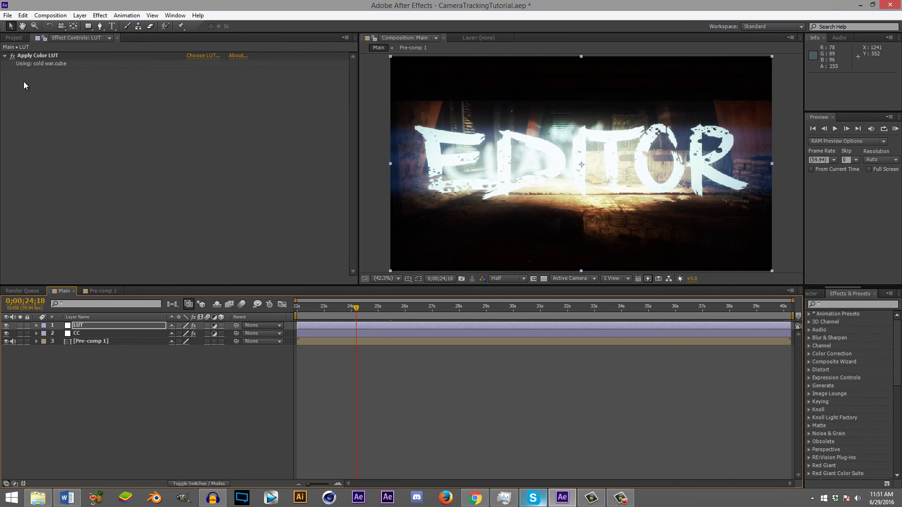
{"action": "left_click", "coordinate": [203, 55]}
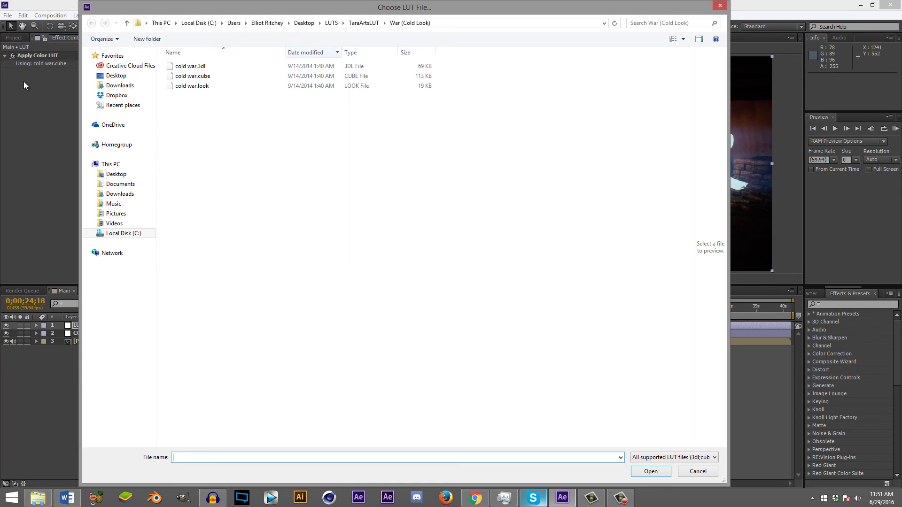
{"action": "left_click", "coordinate": [193, 144]}
{"action": "double_click", "coordinate": [193, 145]}
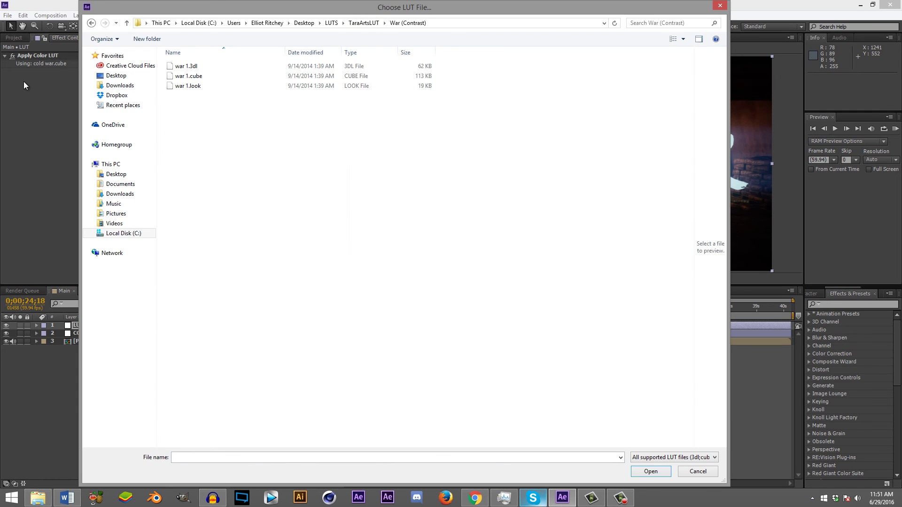
{"action": "left_click", "coordinate": [190, 76]}
{"action": "left_click", "coordinate": [650, 471]}
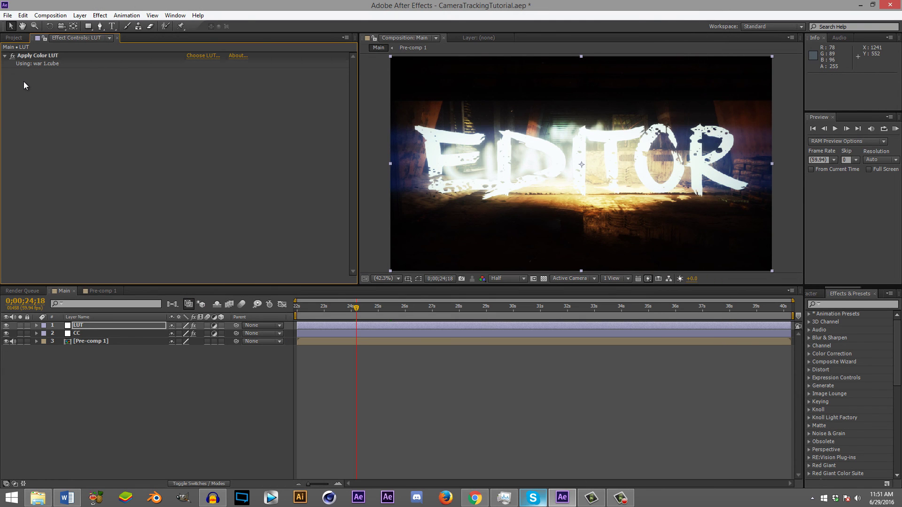
Step: Switch the LUT file from war 1.cube to drama.cube in TaraArtsLUT's Drama folder
{"action": "left_click", "coordinate": [203, 55]}
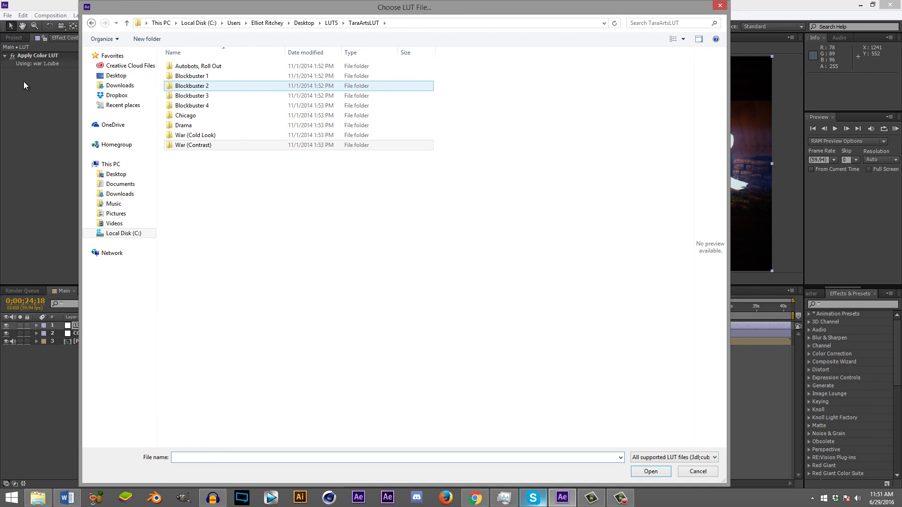
{"action": "double_click", "coordinate": [183, 125]}
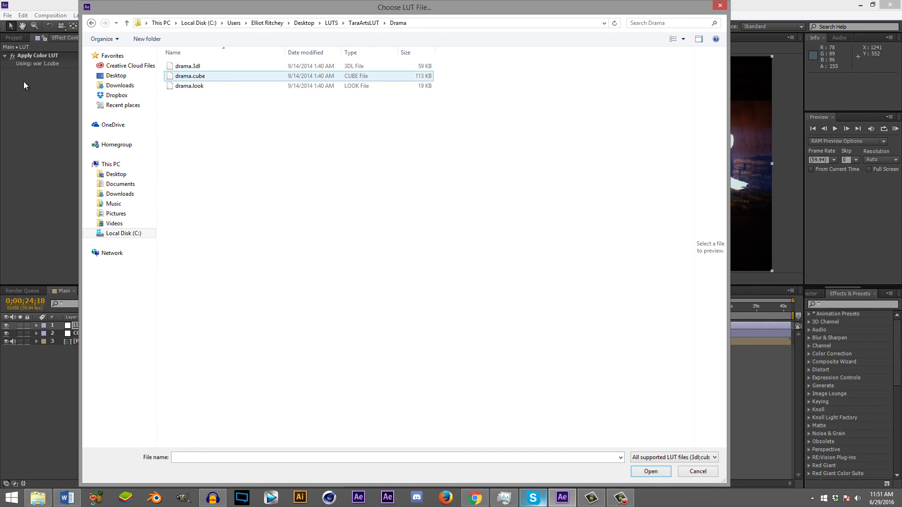
{"action": "left_click", "coordinate": [191, 76]}
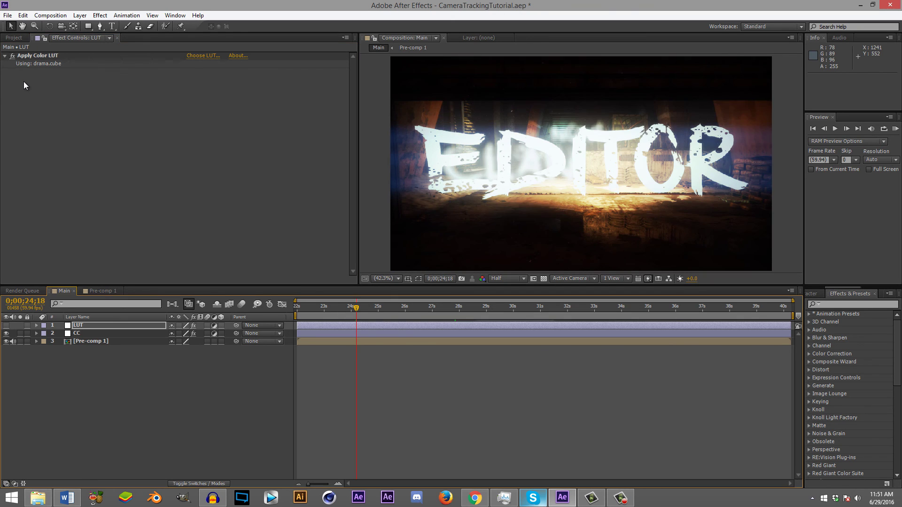
Step: Set the LUT layer's opacity to 25% and collapse the Opacity property
{"action": "key", "text": "t"}
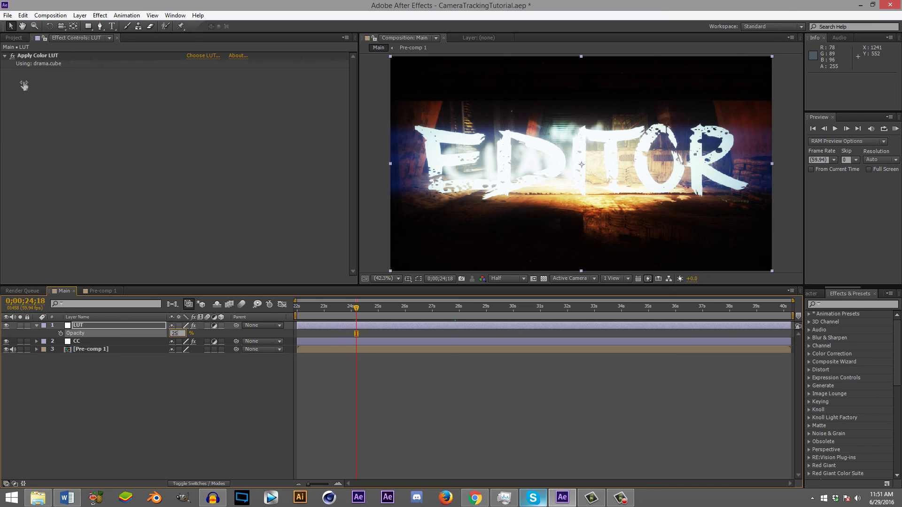
{"action": "key", "text": "Return"}
{"action": "key", "text": "t"}
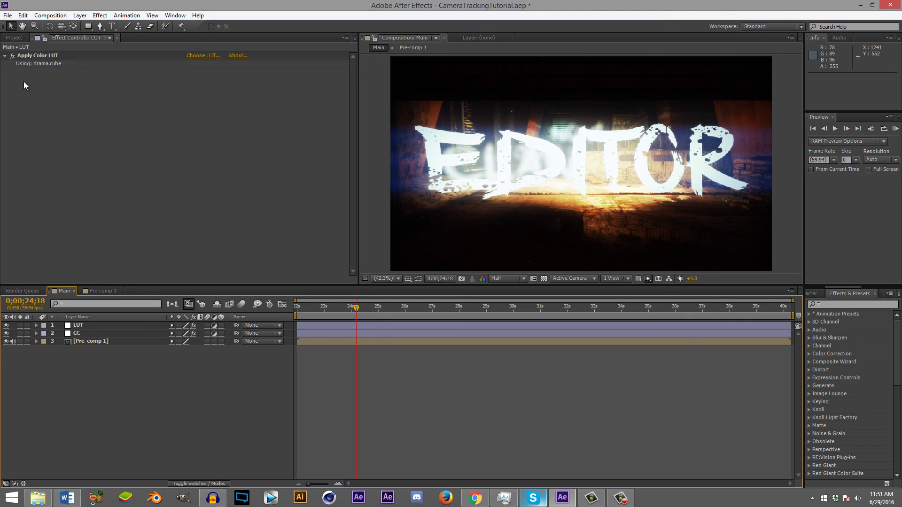